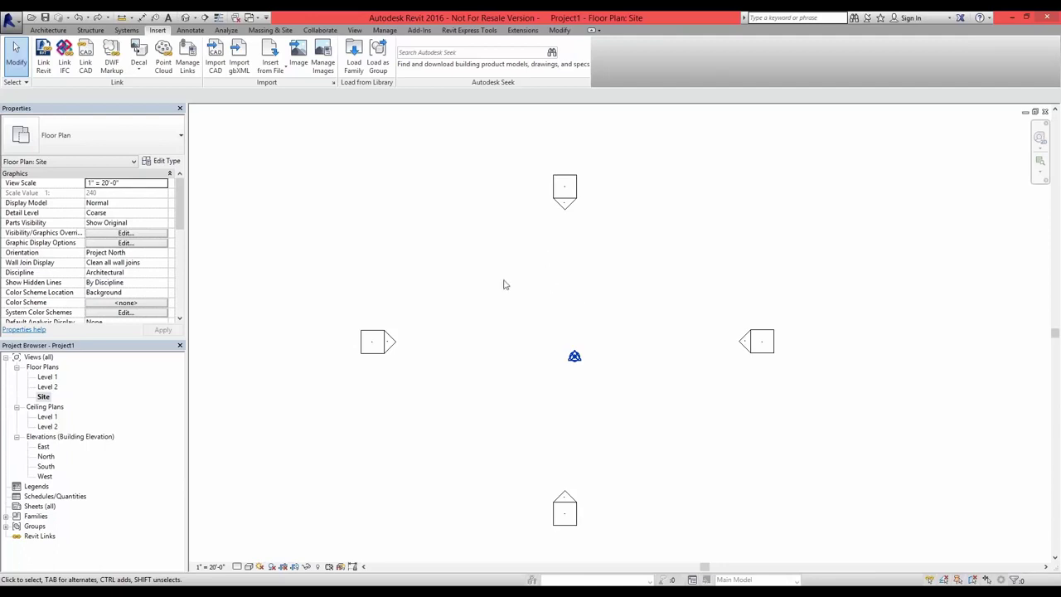
pyautogui.scroll(1, 572, 460)
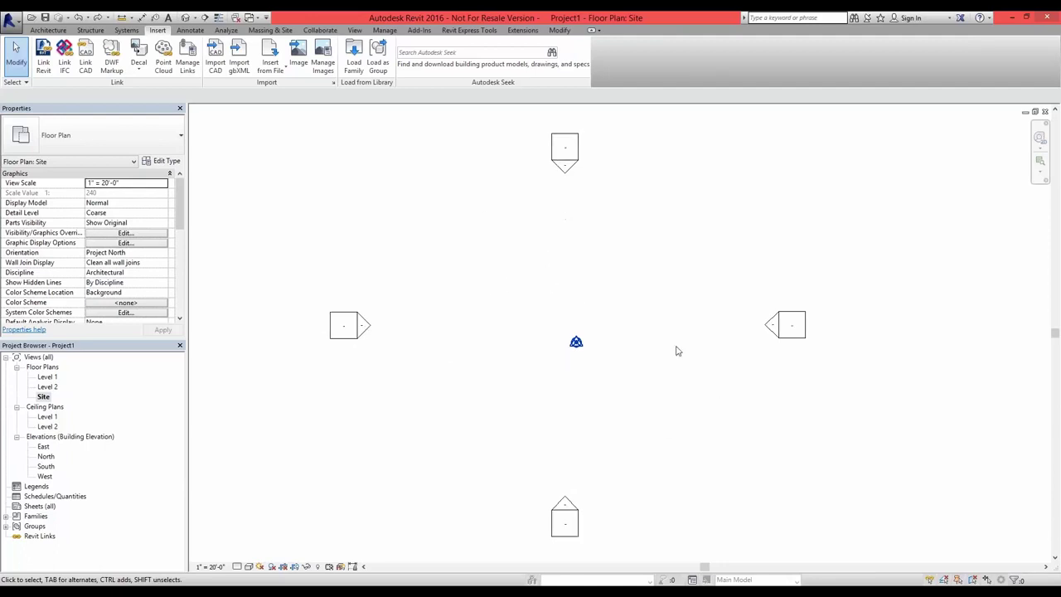
pyautogui.click(46, 398)
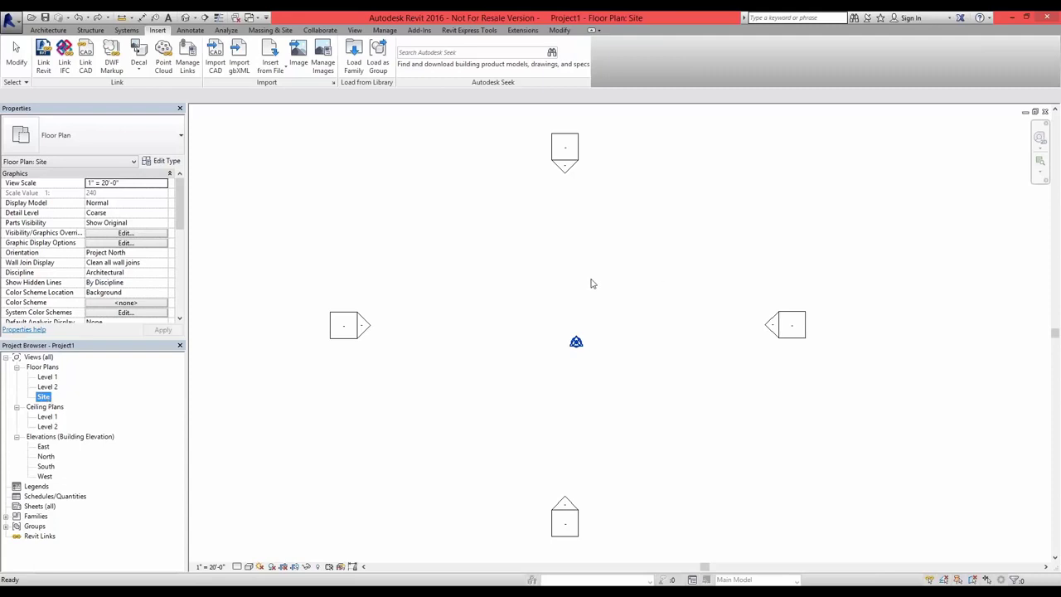
pyautogui.rightClick(490, 402)
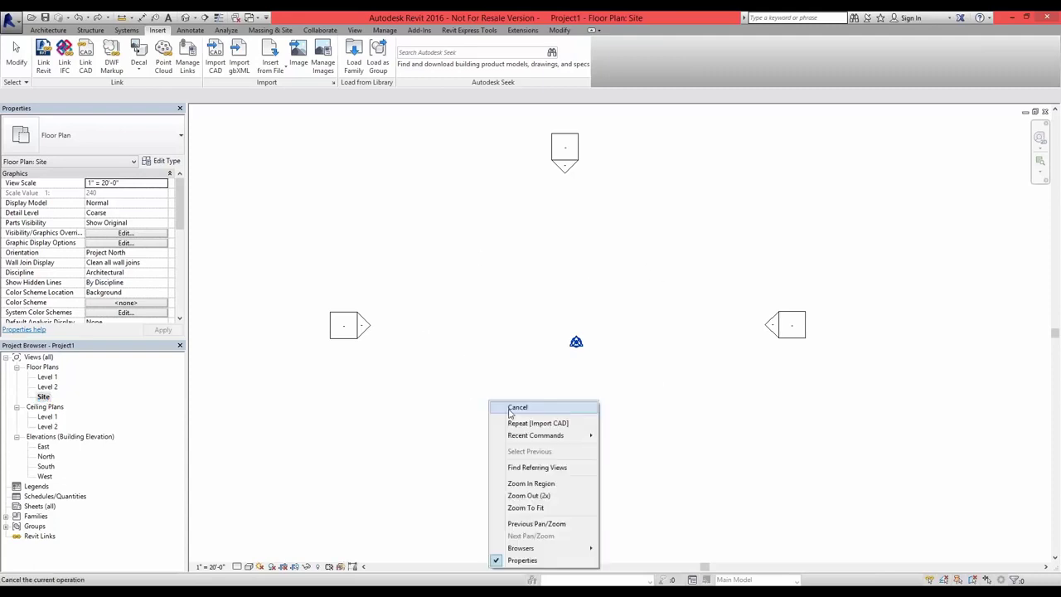
pyautogui.click(575, 272)
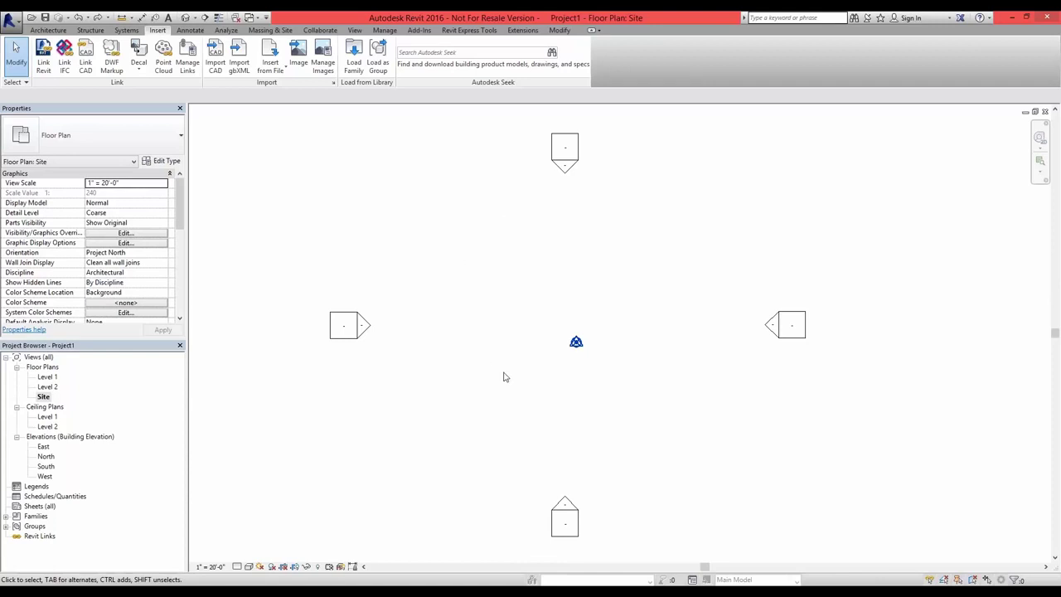
pyautogui.scroll(-1, 503, 377)
pyautogui.scroll(-1, 504, 383)
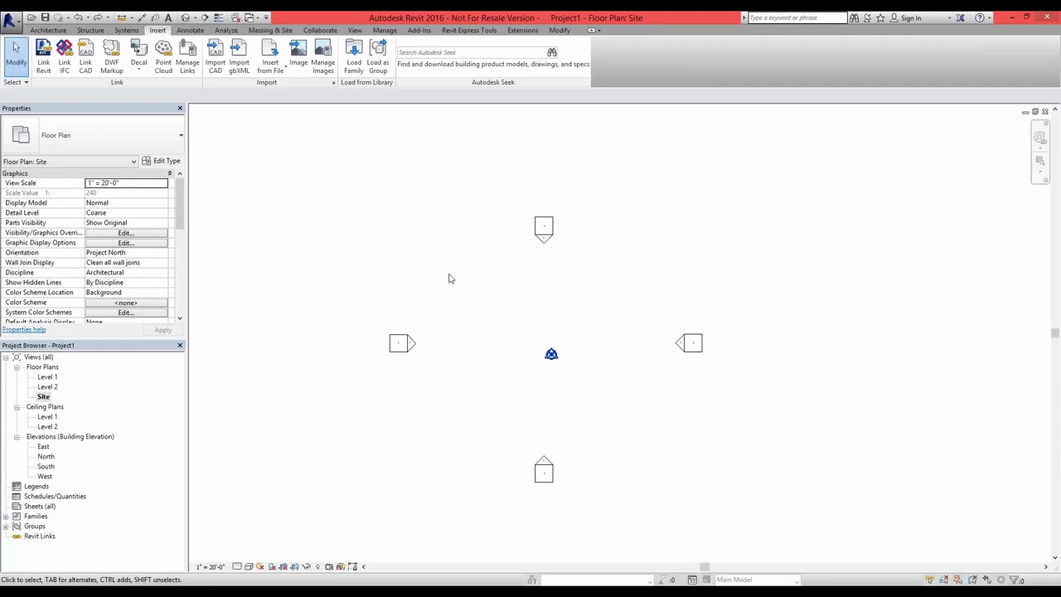
# - Create a flat, roughly rectangular toposurface of about 14,134 SF from four corner points at 0' absolute elevation, between the elevation markers
pyautogui.click(271, 31)
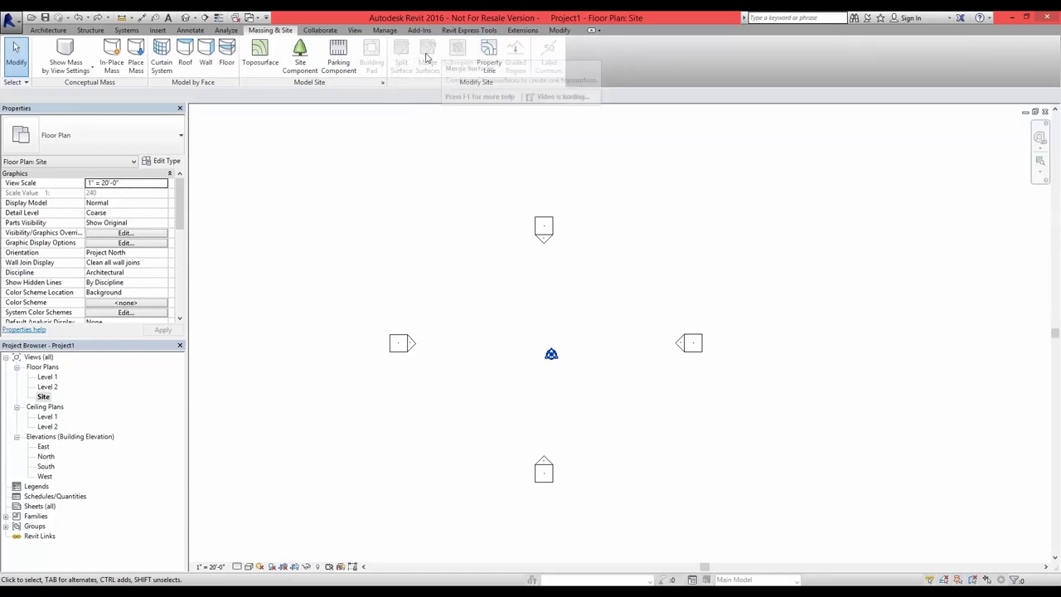
pyautogui.click(261, 60)
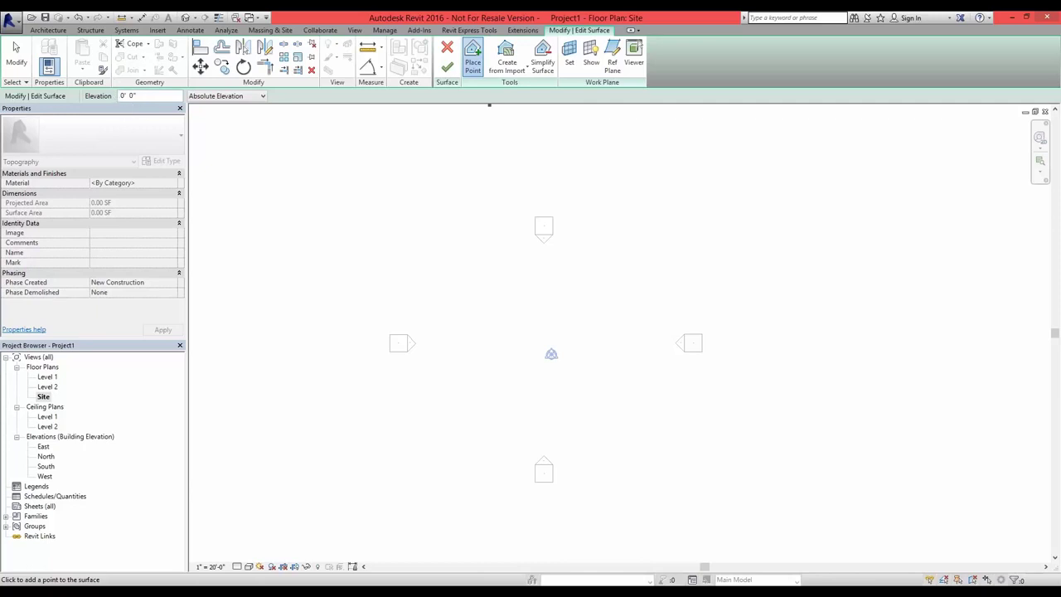
pyautogui.click(427, 265)
pyautogui.click(452, 265)
pyautogui.click(656, 265)
pyautogui.click(656, 463)
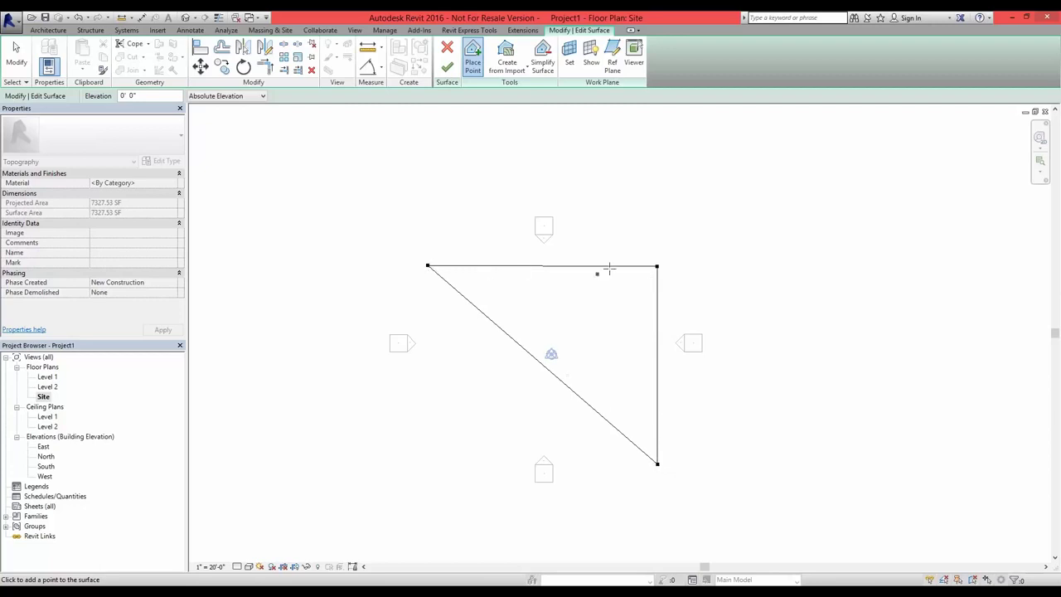
pyautogui.click(434, 454)
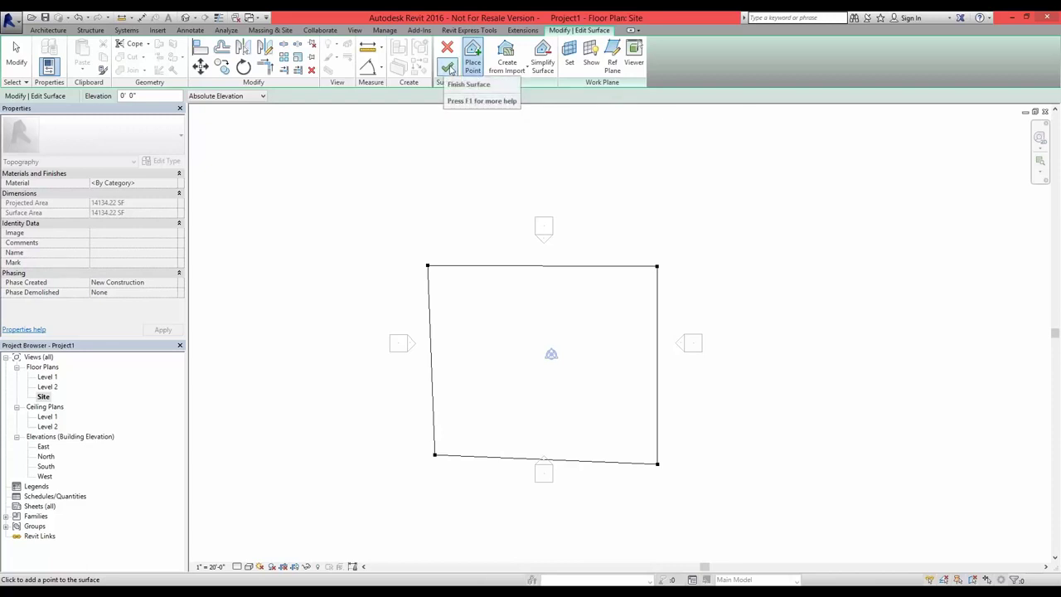
pyautogui.click(449, 68)
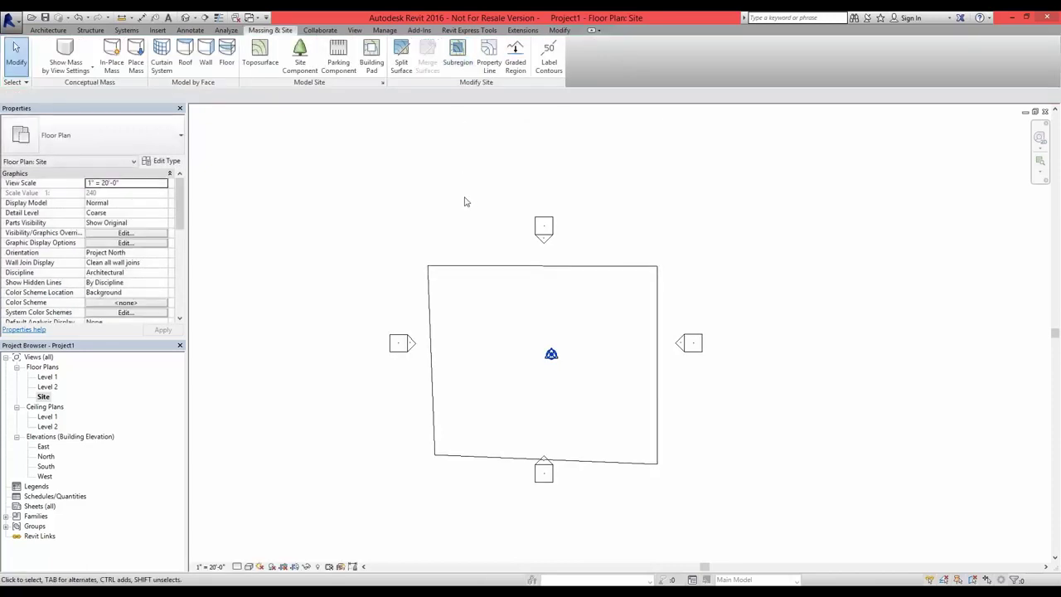
# - Examine the flat toposurface and its properties in the default 3D view from several angles
pyautogui.click(188, 18)
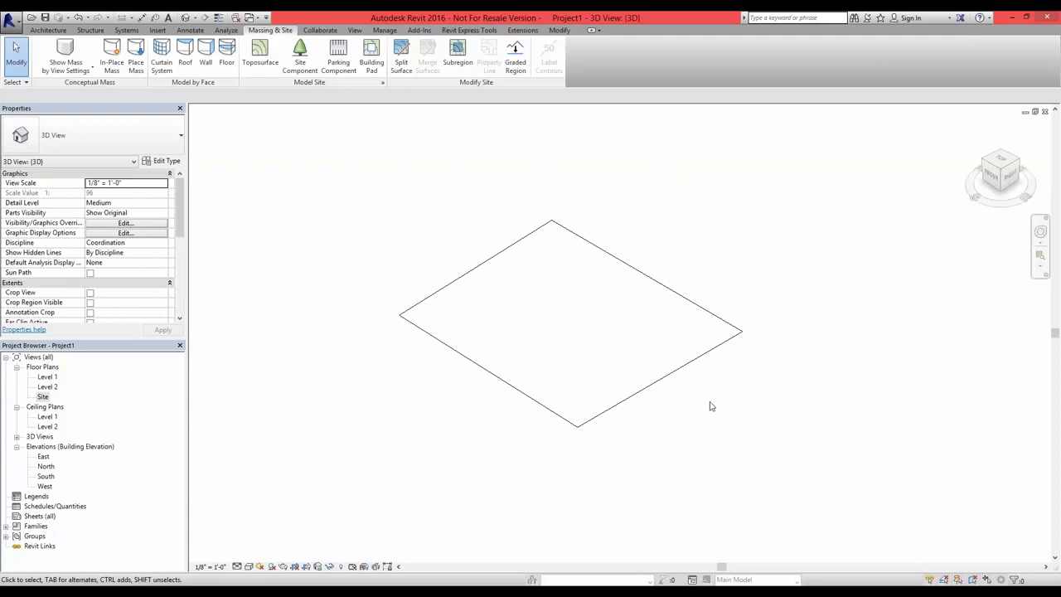
pyautogui.keyDown('shift'); pyautogui.moveTo(680, 407); pyautogui.dragTo(739, 337, button='middle'); pyautogui.keyUp('shift')
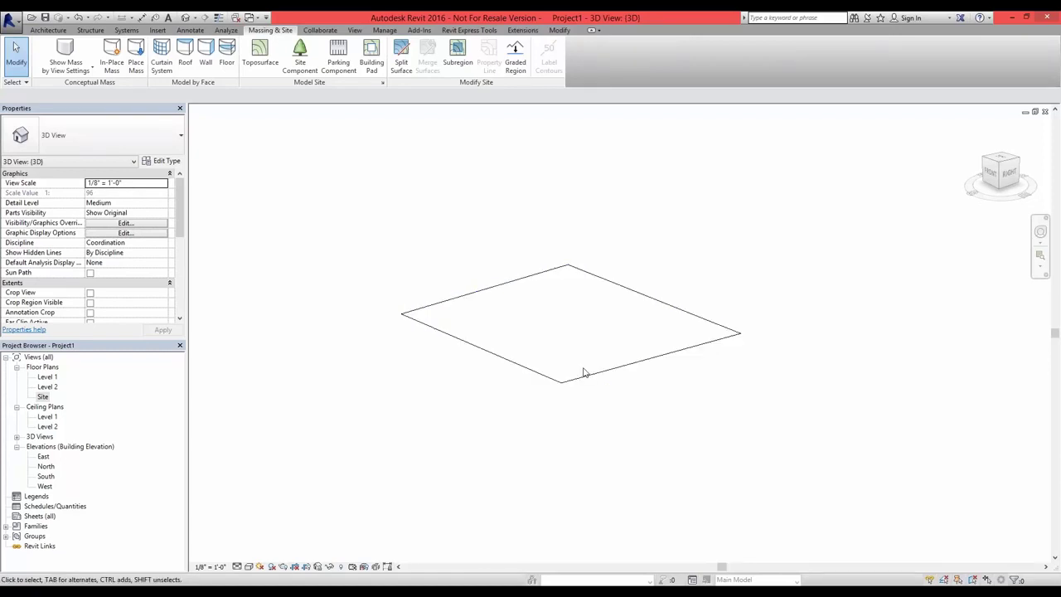
pyautogui.click(711, 344)
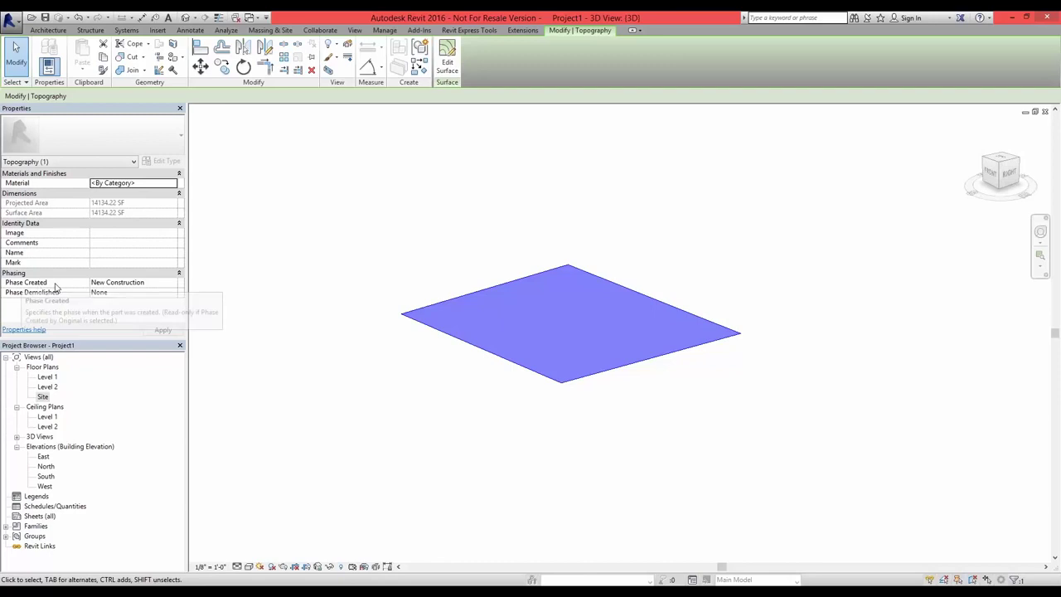
pyautogui.click(379, 181)
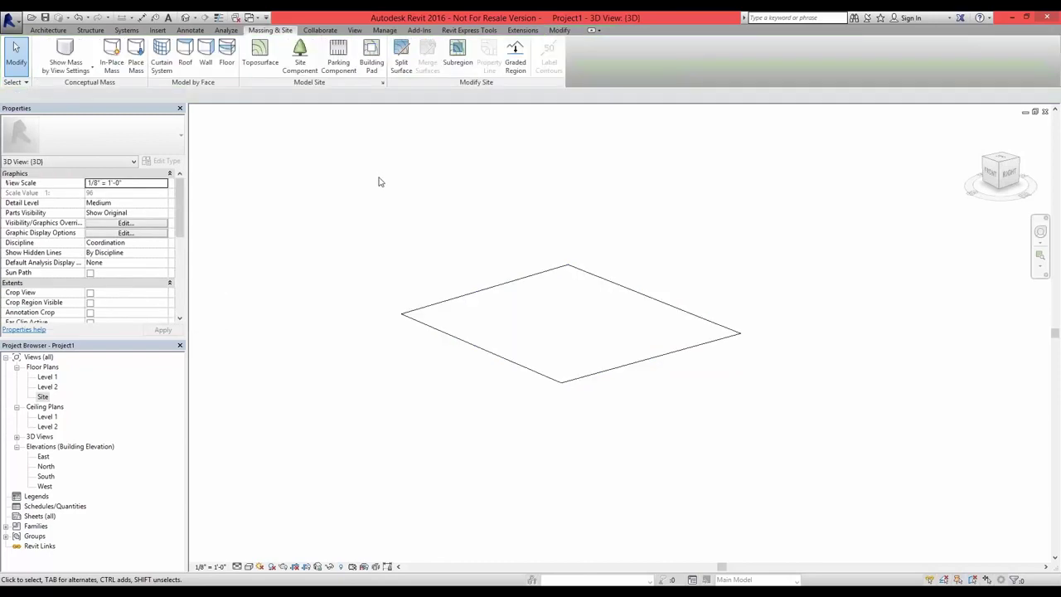
pyautogui.click(565, 276)
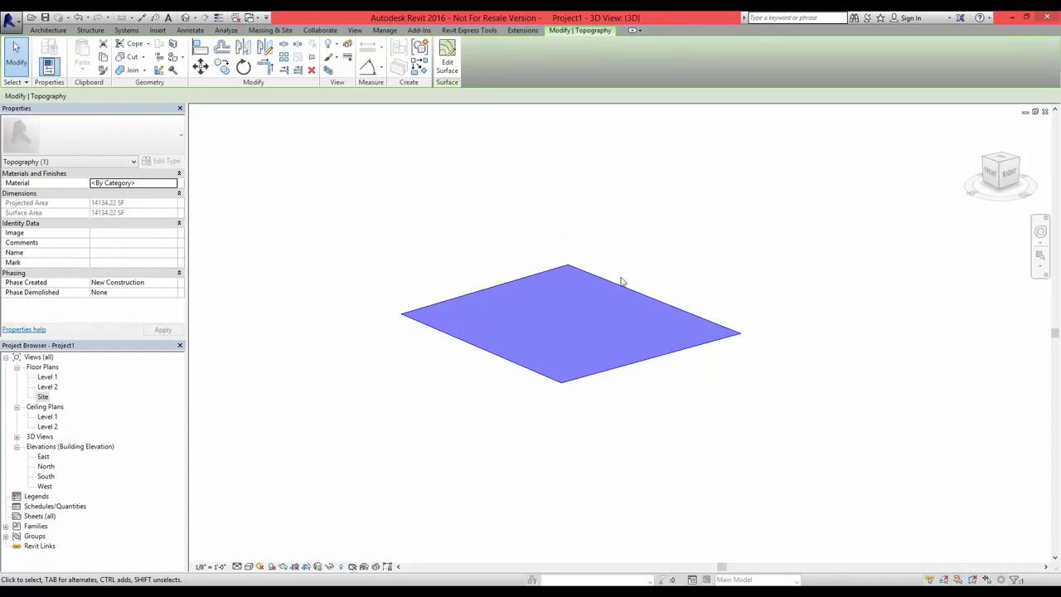
pyautogui.keyDown('shift'); pyautogui.moveTo(597, 272); pyautogui.dragTo(750, 352, button='middle'); pyautogui.keyUp('shift')
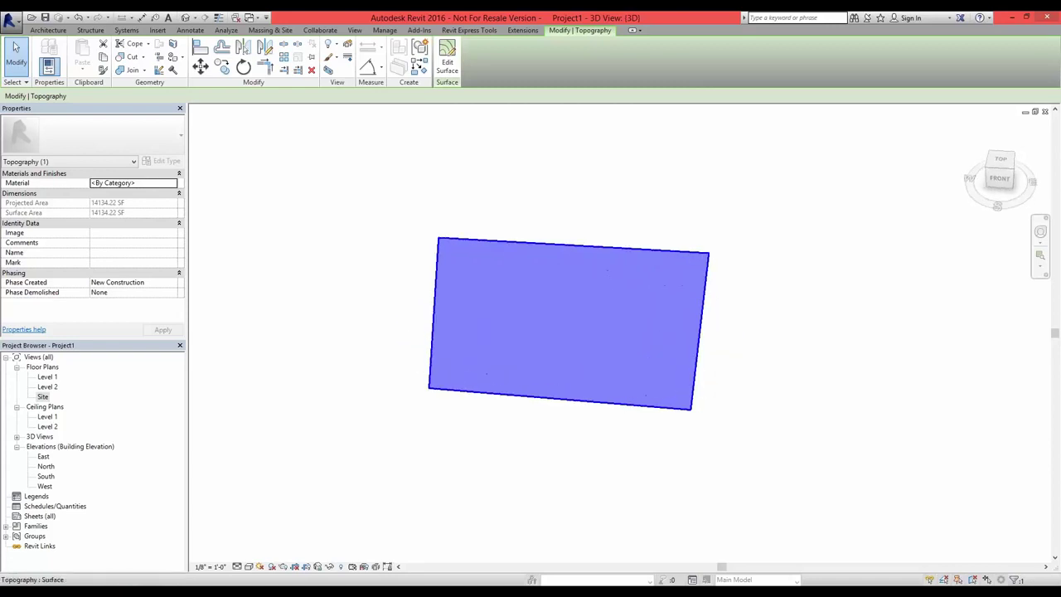
pyautogui.press('Escape')
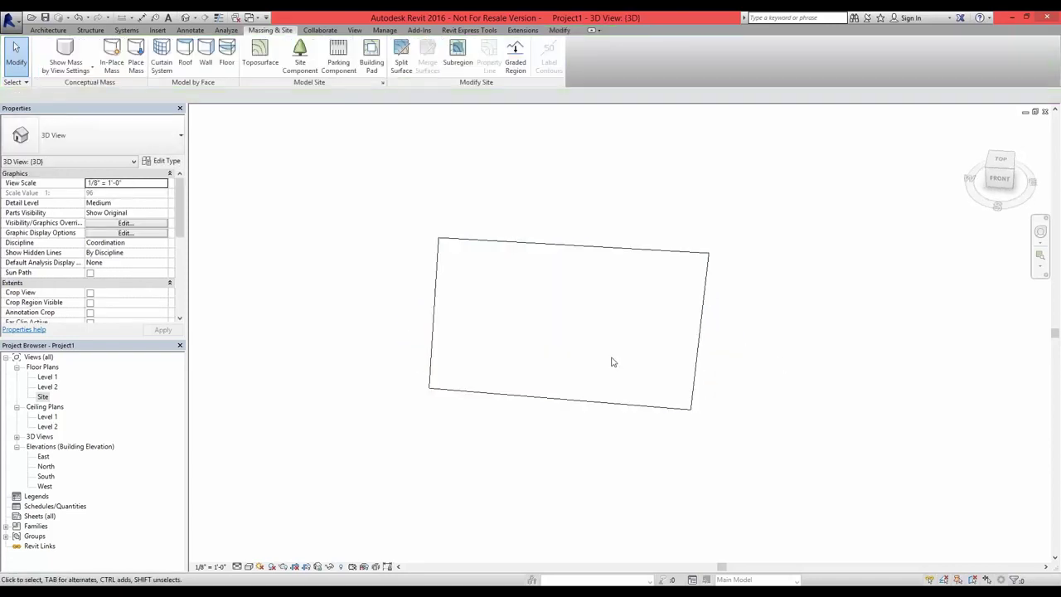
# - Edit the toposurface in the Site plan, setting the upper-left boundary point's elevation to 10', and finish the surface
pyautogui.doubleClick(43, 397)
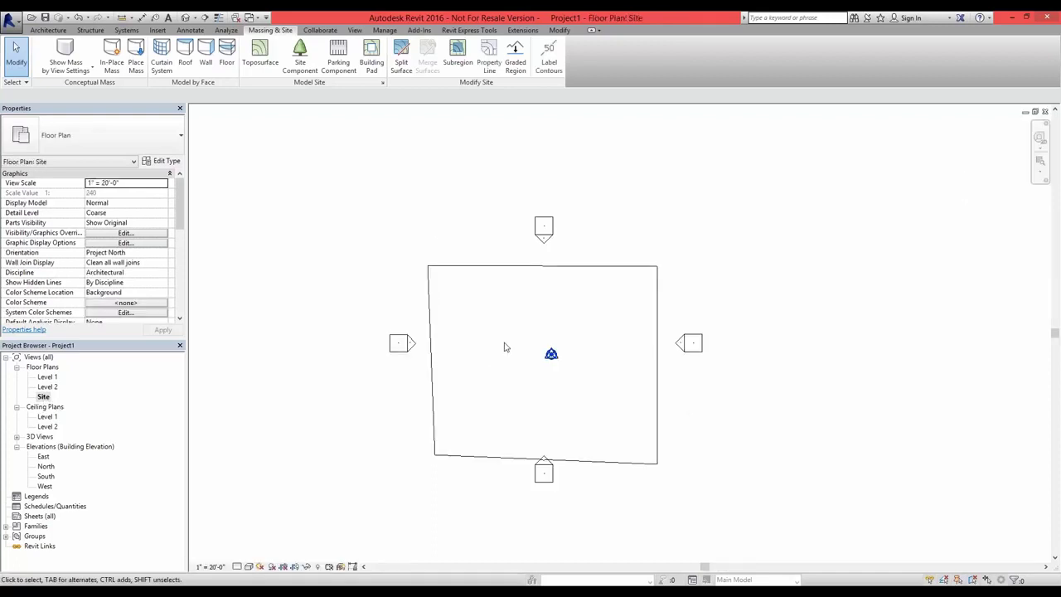
pyautogui.click(584, 271)
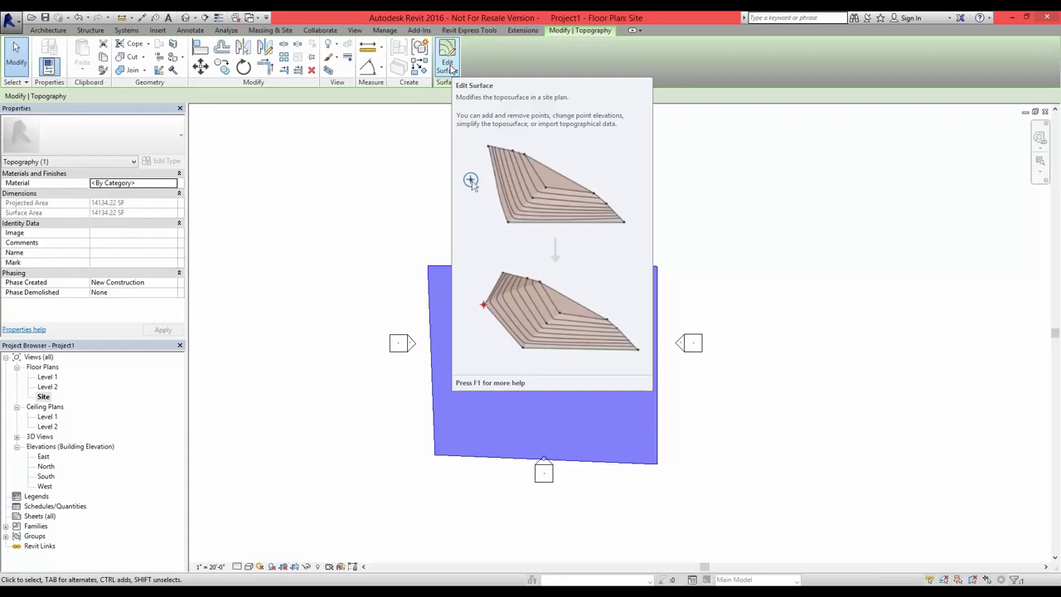
pyautogui.click(447, 64)
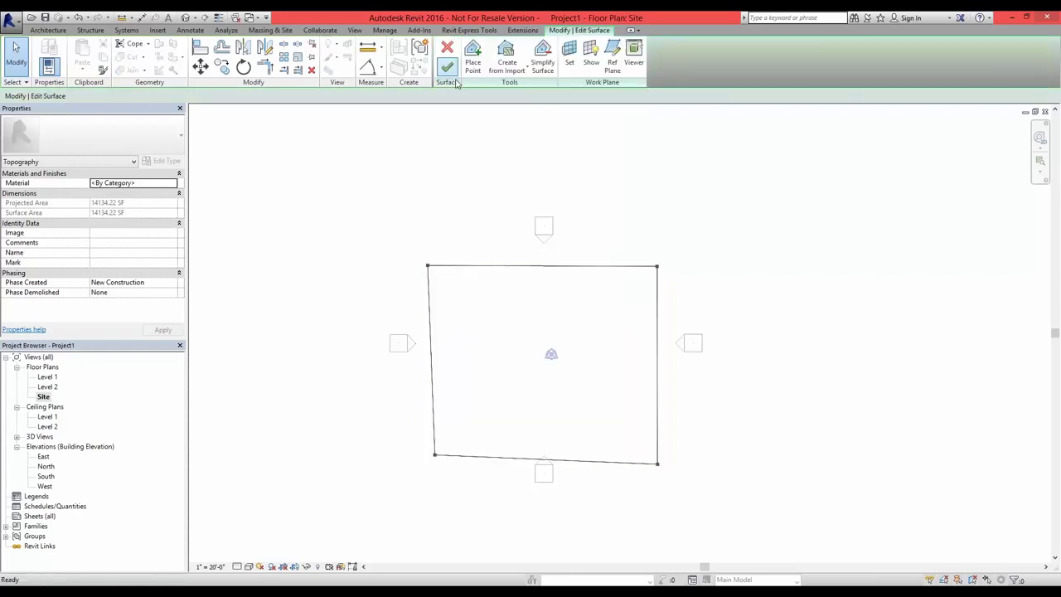
pyautogui.click(428, 267)
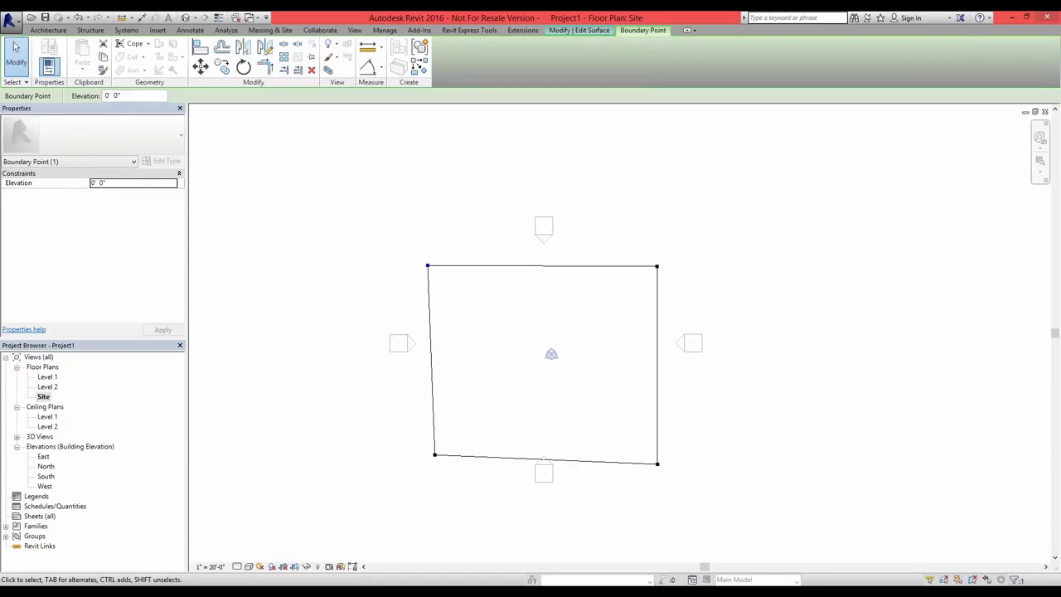
pyautogui.click(149, 96)
pyautogui.write("10'")
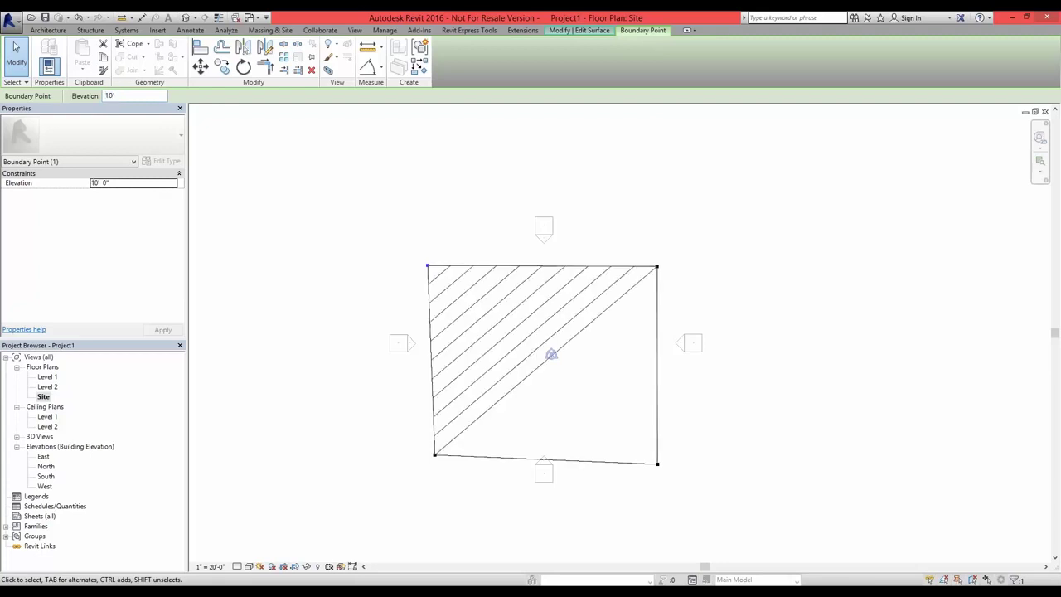
pyautogui.click(759, 260)
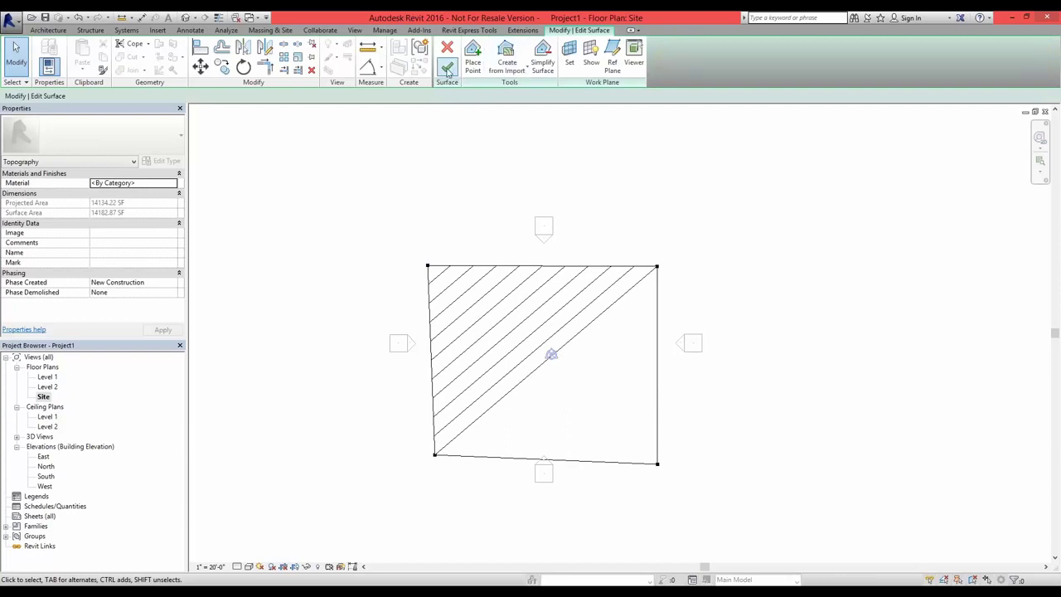
pyautogui.click(447, 68)
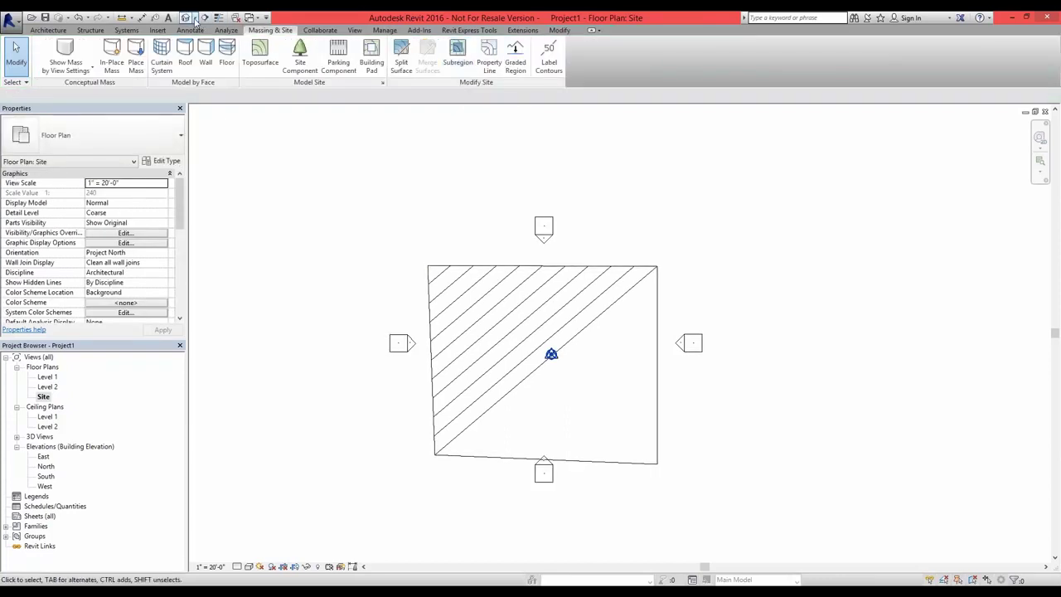
# - Examine the slope at the toposurface's raised corner in the 3D view from low and high angles
pyautogui.click(187, 18)
pyautogui.keyDown('shift'); pyautogui.moveTo(564, 280); pyautogui.dragTo(356, 104, button='middle'); pyautogui.keyUp('shift')
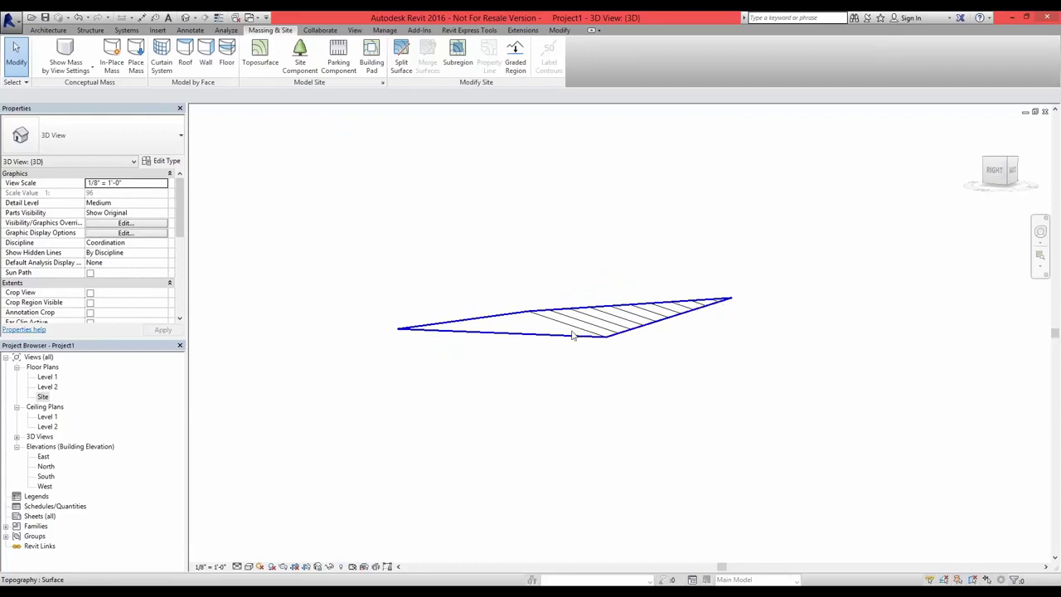
pyautogui.moveTo(491, 322)
pyautogui.keyDown('shift'); pyautogui.mouseDown(button='middle')
pyautogui.moveTo(732, 395)
pyautogui.moveTo(837, 407)
pyautogui.moveTo(755, 447)
pyautogui.moveTo(751, 435)
pyautogui.mouseUp(button='middle'); pyautogui.keyUp('shift')
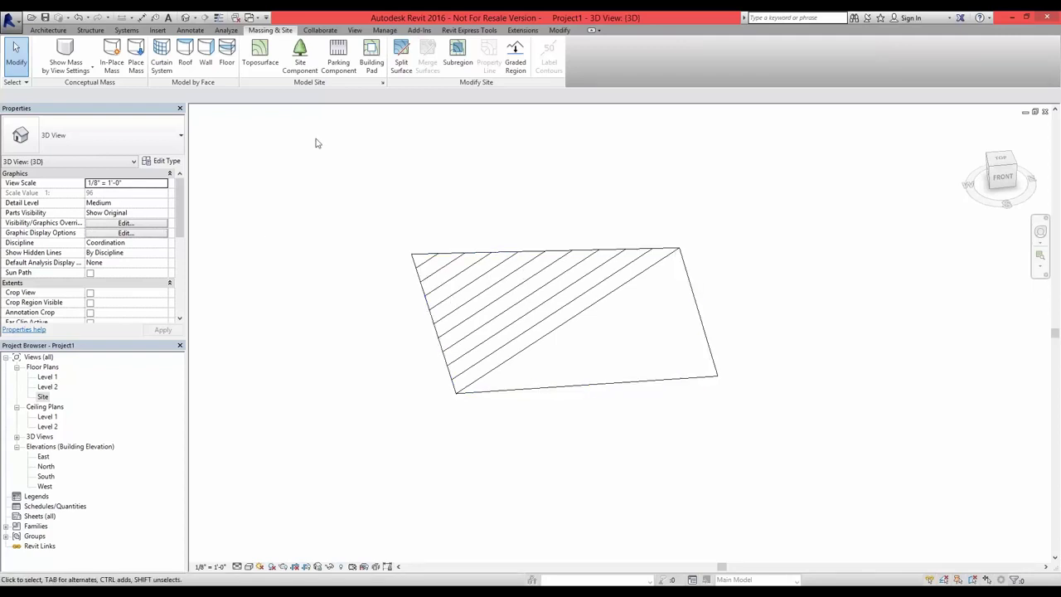
# - Add four interior points at 10' absolute elevation across the middle and upper left of the toposurface in the Site plan, and finish the surface
pyautogui.doubleClick(43, 396)
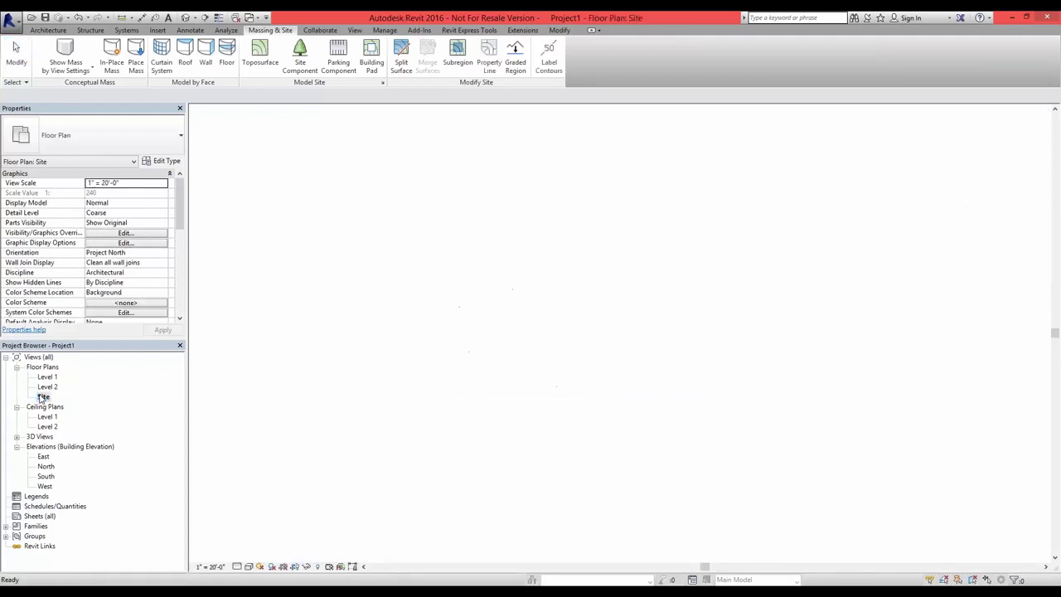
pyautogui.click(551, 354)
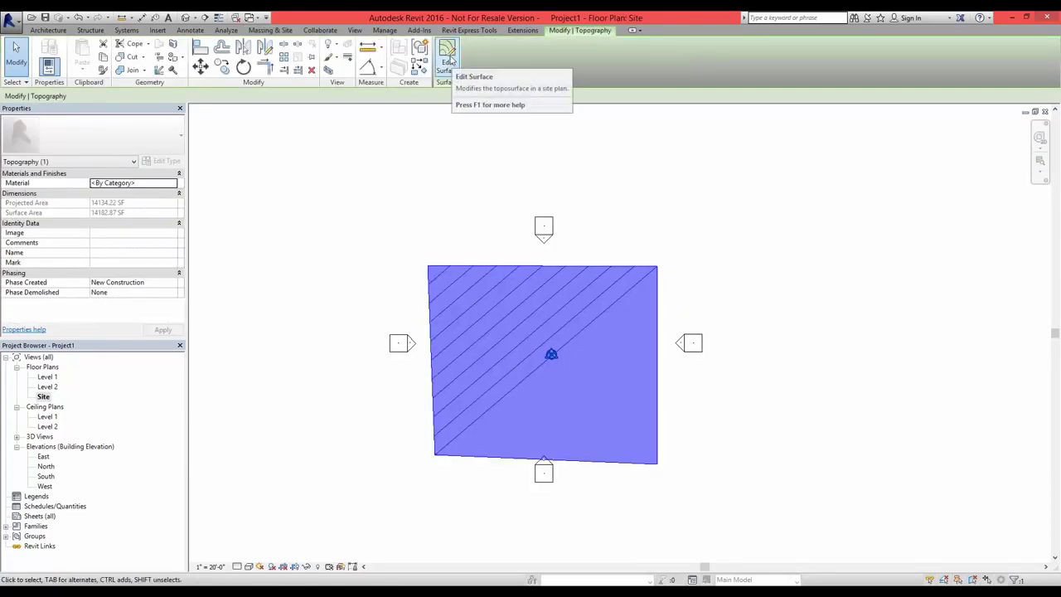
pyautogui.click(447, 58)
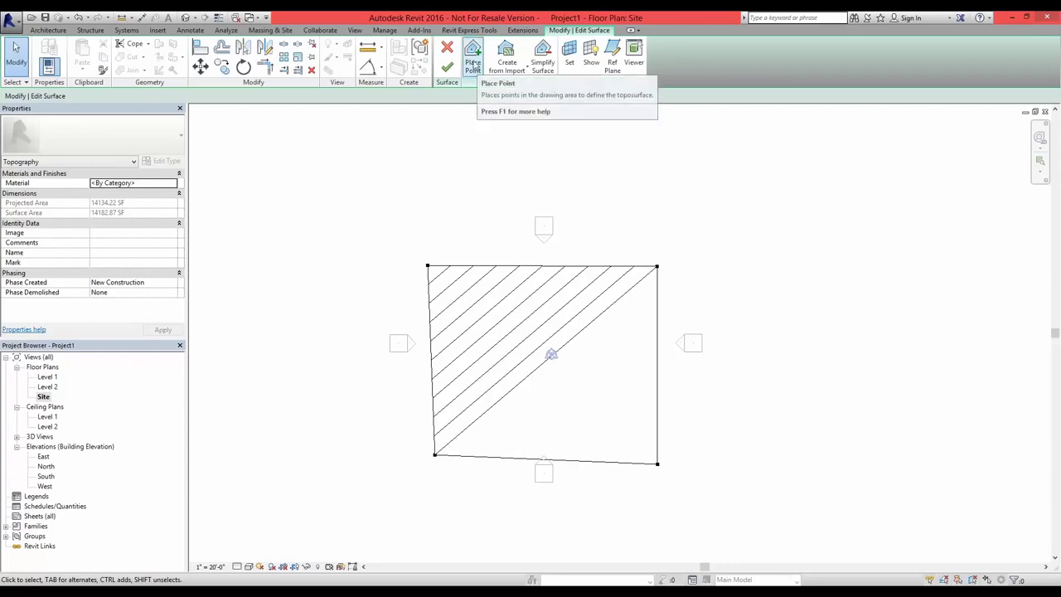
pyautogui.click(472, 63)
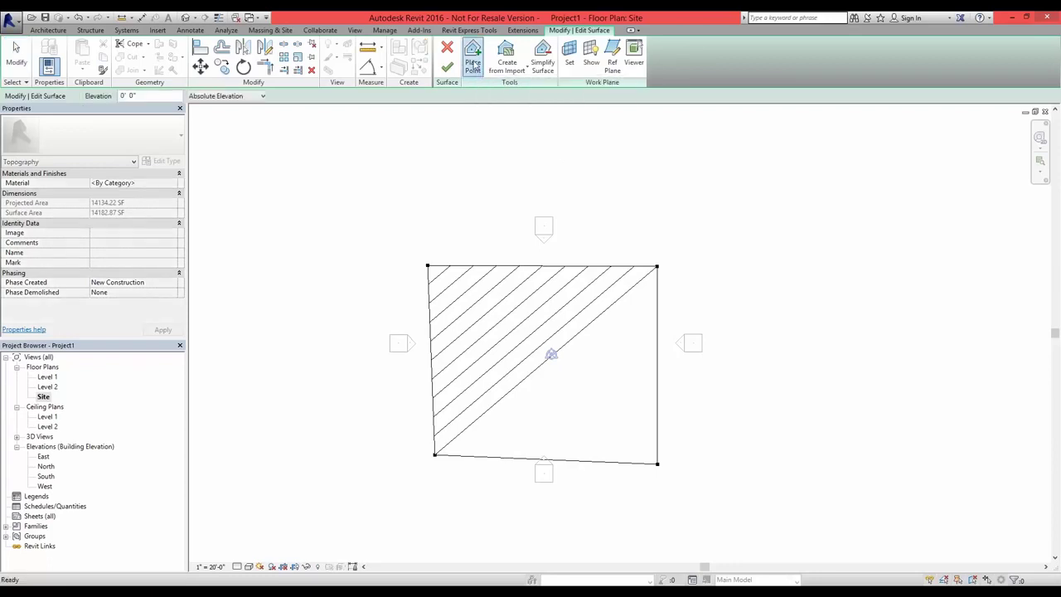
pyautogui.doubleClick(155, 95)
pyautogui.write('1')
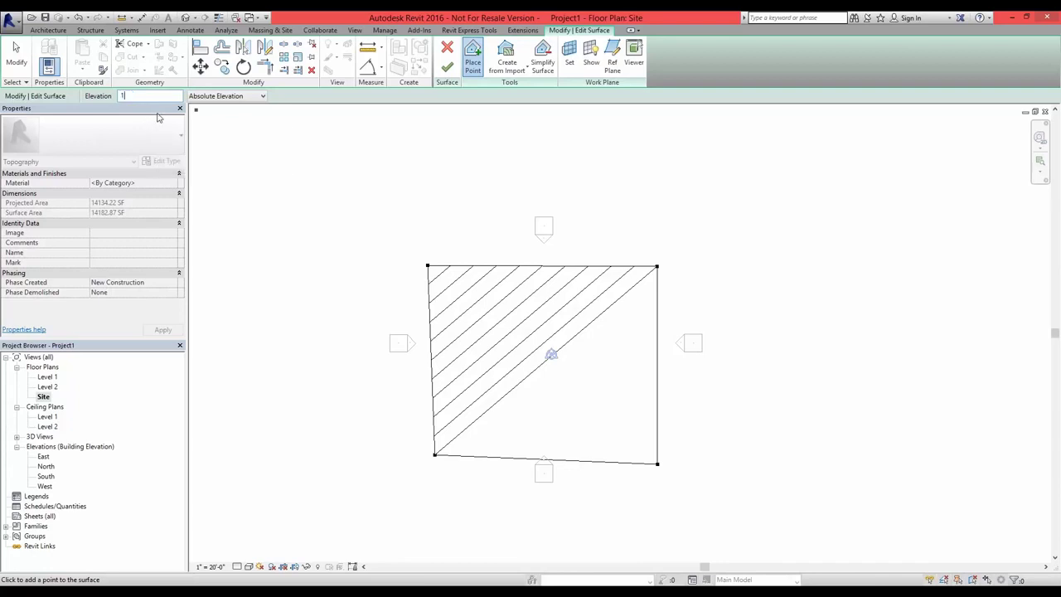
pyautogui.write('0')
pyautogui.click(598, 351)
pyautogui.click(547, 315)
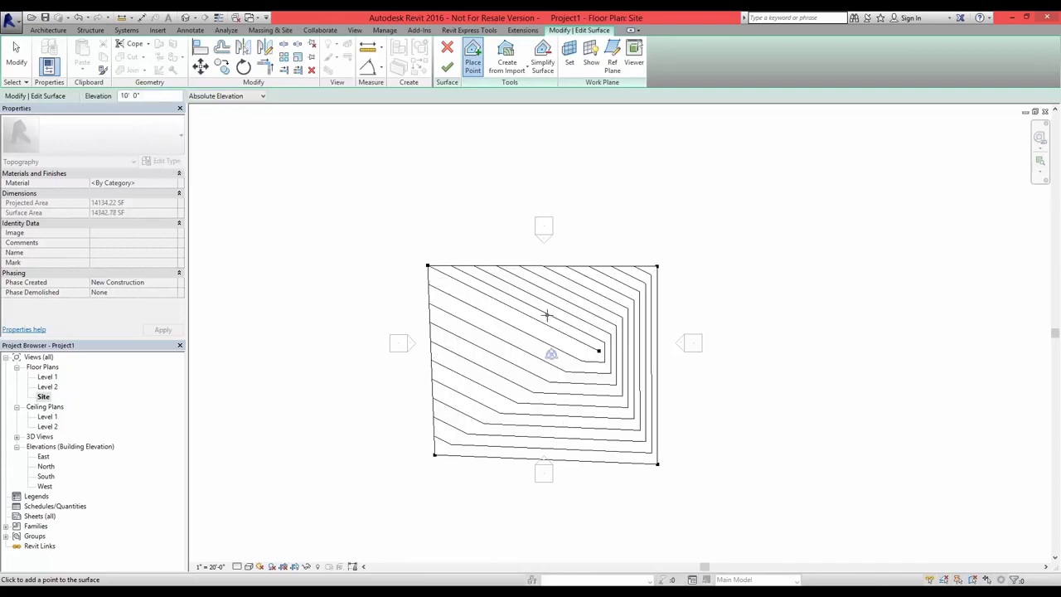
pyautogui.click(484, 313)
pyautogui.click(460, 334)
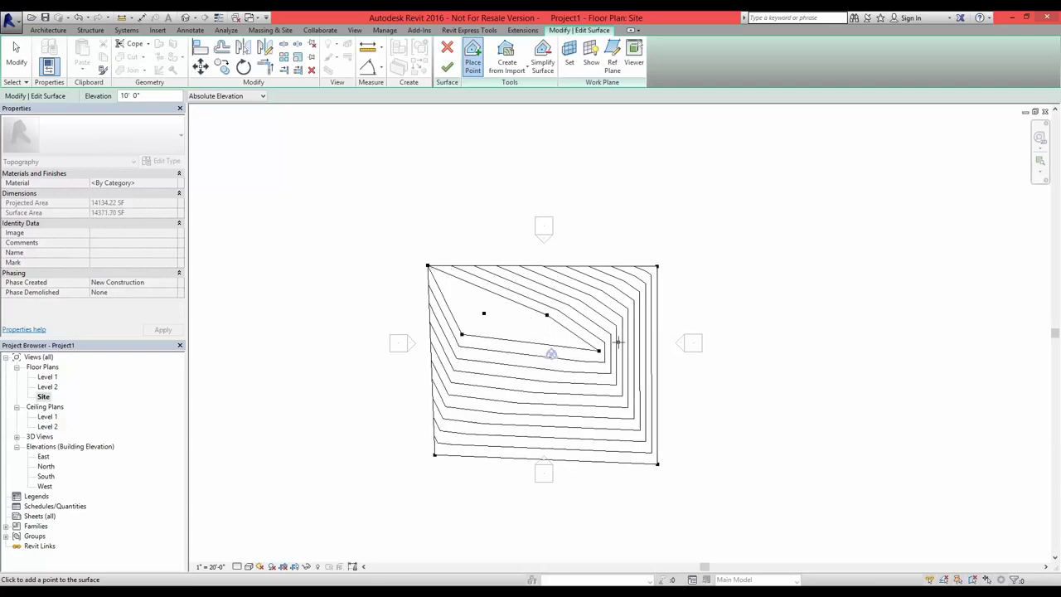
pyautogui.press('Escape')
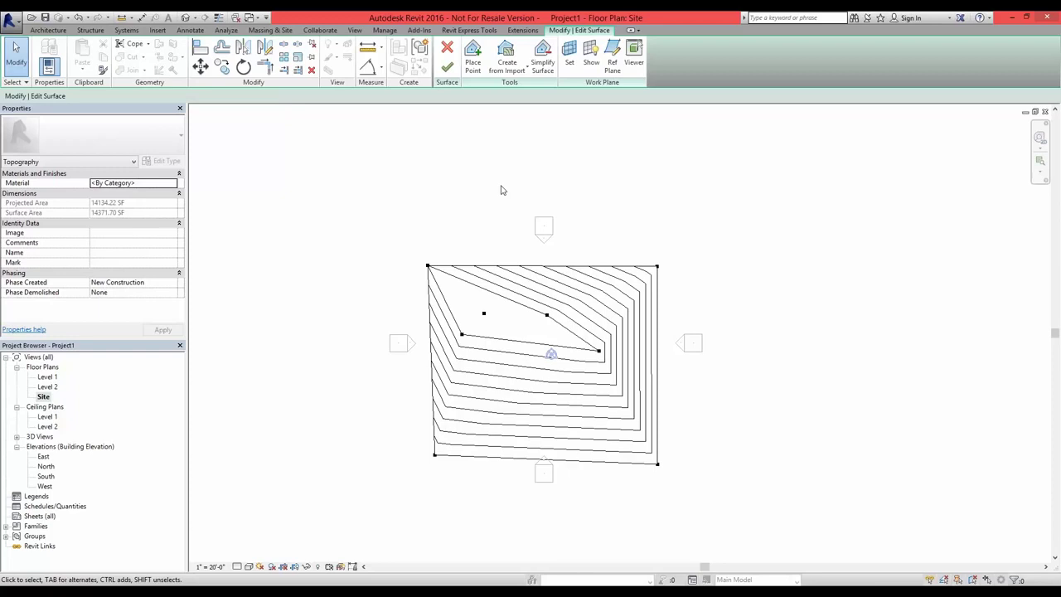
pyautogui.click(449, 66)
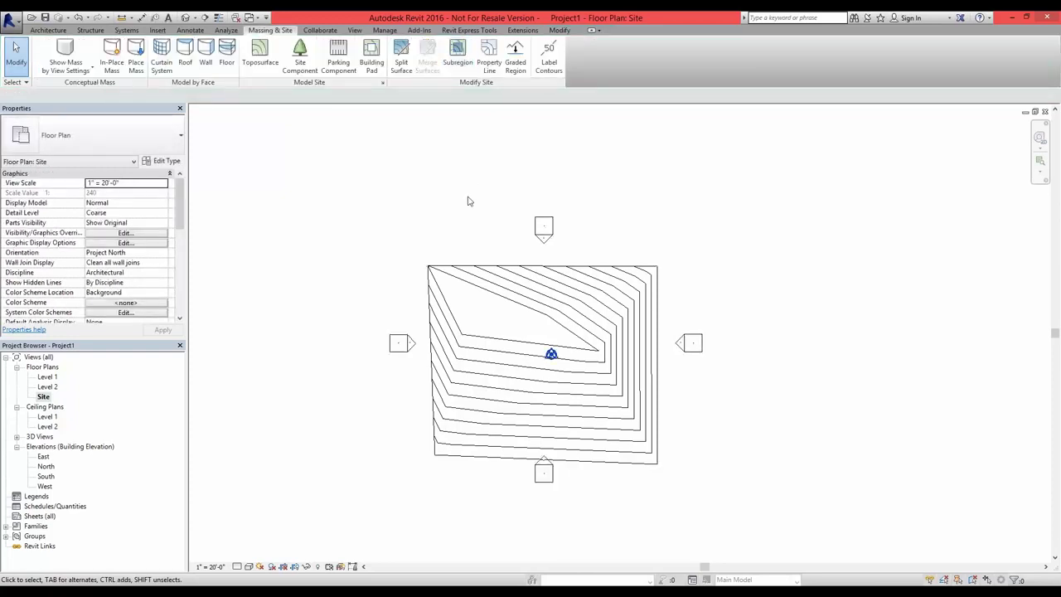
# - Examine the reshaped toposurface in the 3D view, and check its extent and properties in the Site plan
pyautogui.click(185, 18)
pyautogui.moveTo(769, 339)
pyautogui.keyDown('shift'); pyautogui.mouseDown(button='middle')
pyautogui.moveTo(601, 291)
pyautogui.moveTo(495, 199)
pyautogui.moveTo(476, 204)
pyautogui.moveTo(554, 213)
pyautogui.moveTo(666, 258)
pyautogui.moveTo(773, 373)
pyautogui.moveTo(817, 386)
pyautogui.moveTo(716, 417)
pyautogui.moveTo(711, 428)
pyautogui.moveTo(505, 334)
pyautogui.moveTo(488, 299)
pyautogui.moveTo(495, 202)
pyautogui.moveTo(505, 197)
pyautogui.moveTo(687, 348)
pyautogui.moveTo(762, 362)
pyautogui.moveTo(774, 329)
pyautogui.mouseUp(button='middle'); pyautogui.keyUp('shift')
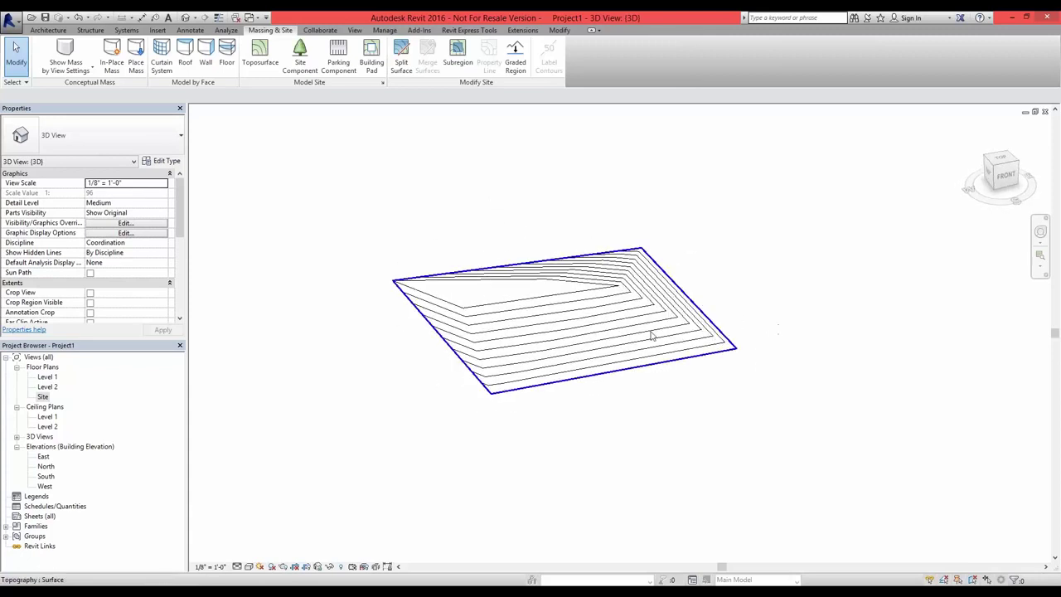
pyautogui.click(48, 386)
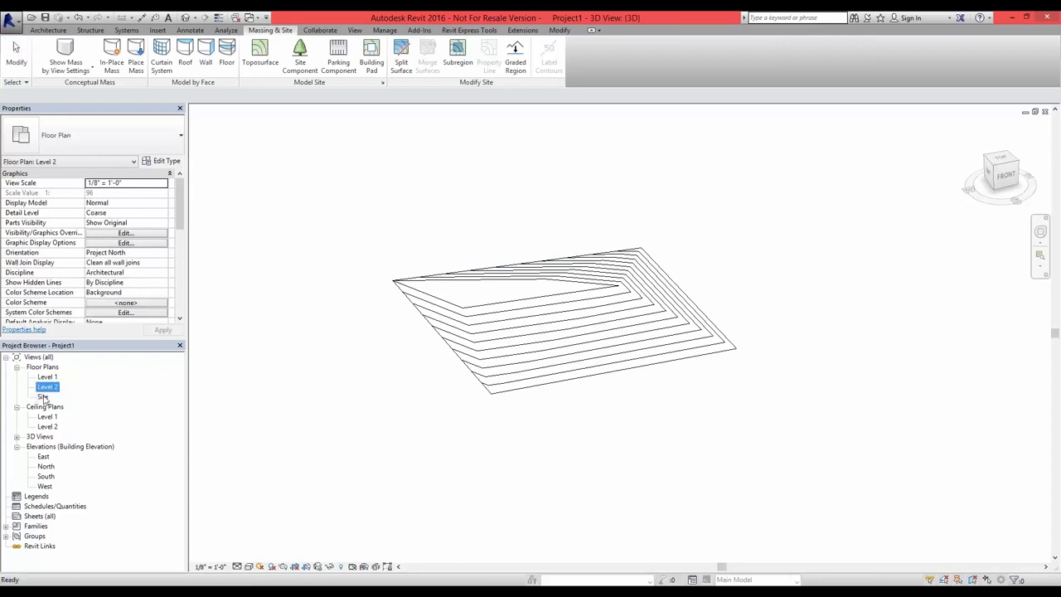
pyautogui.doubleClick(42, 397)
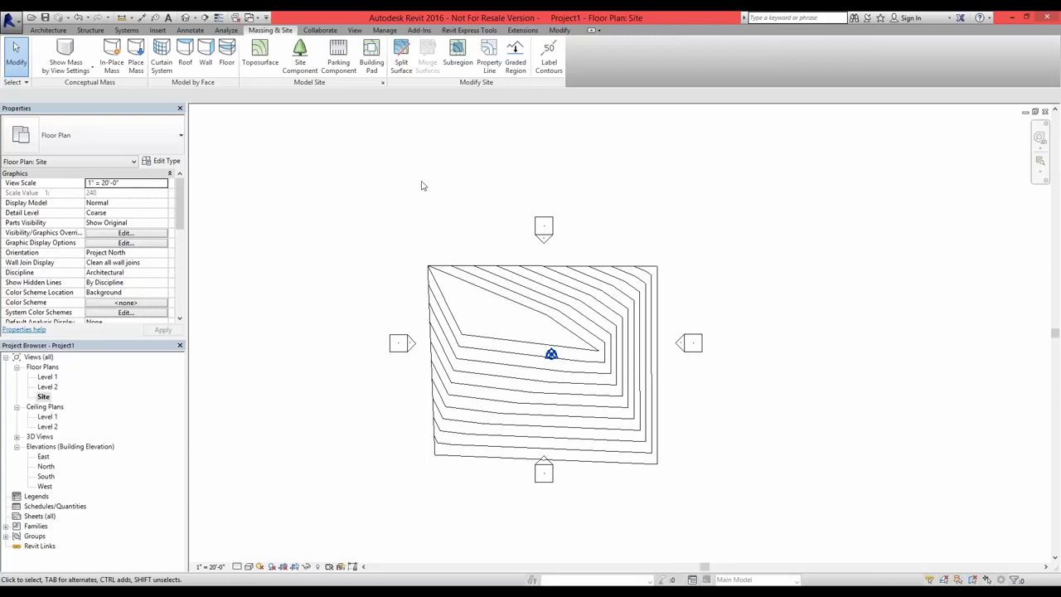
pyautogui.click(505, 301)
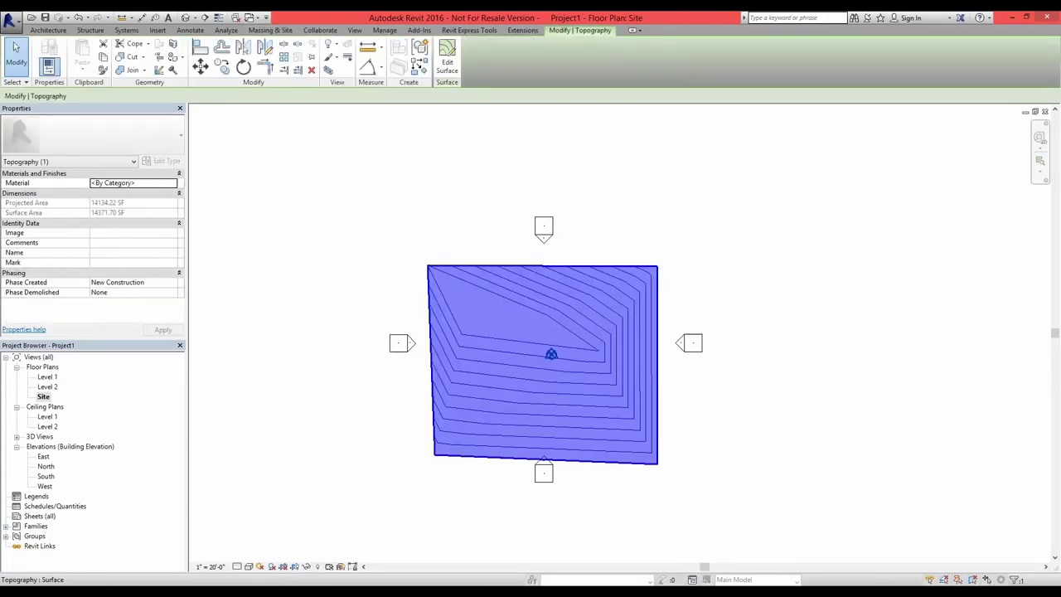
pyautogui.click(440, 158)
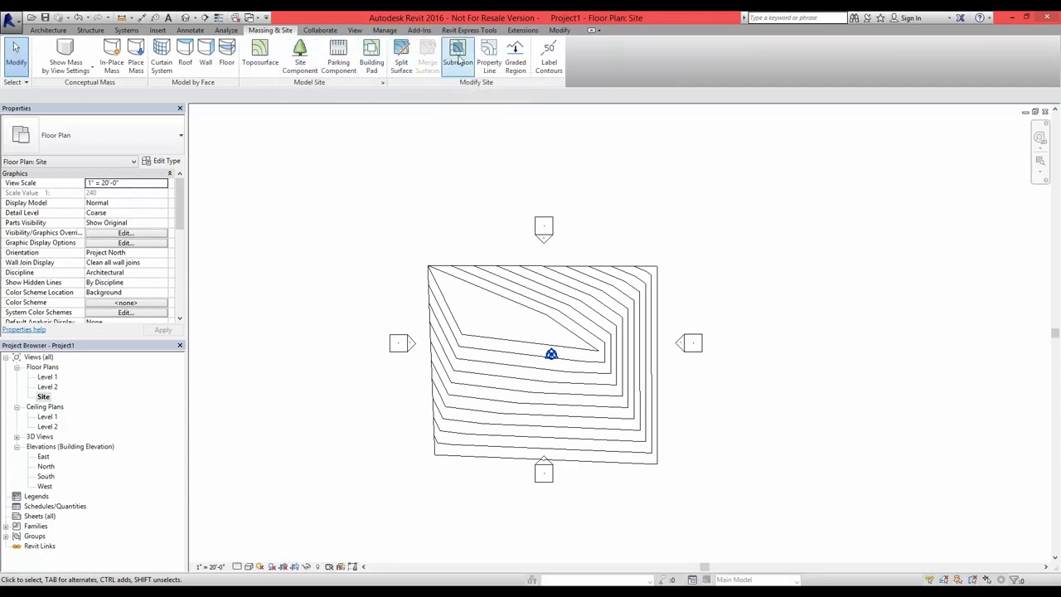
# - Create a rectangular building pad about 44' by 40' on Level 1 in the left half of the toposurface, and finish it
pyautogui.click(371, 66)
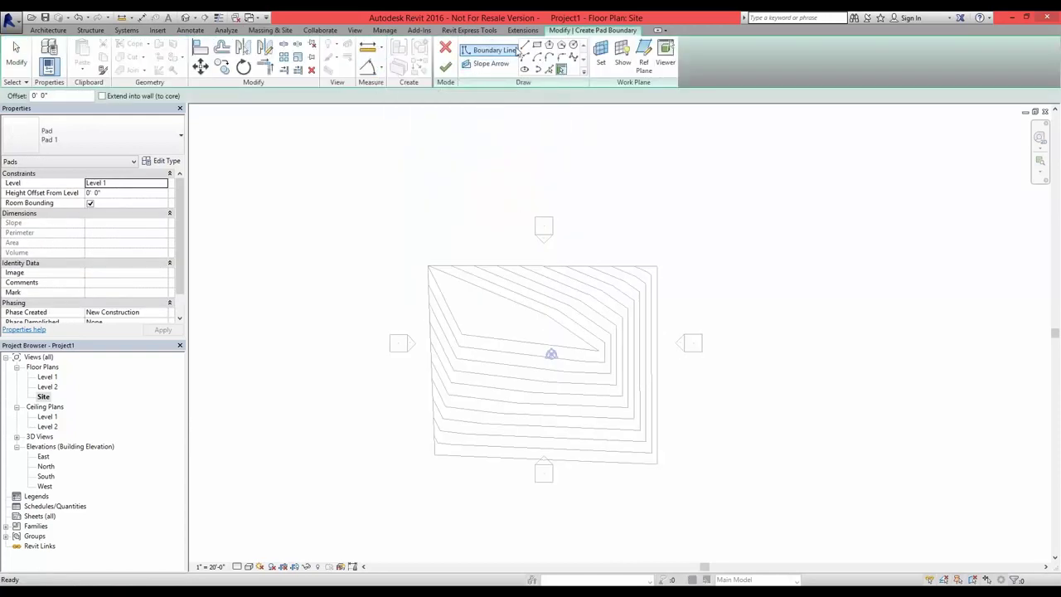
pyautogui.click(537, 47)
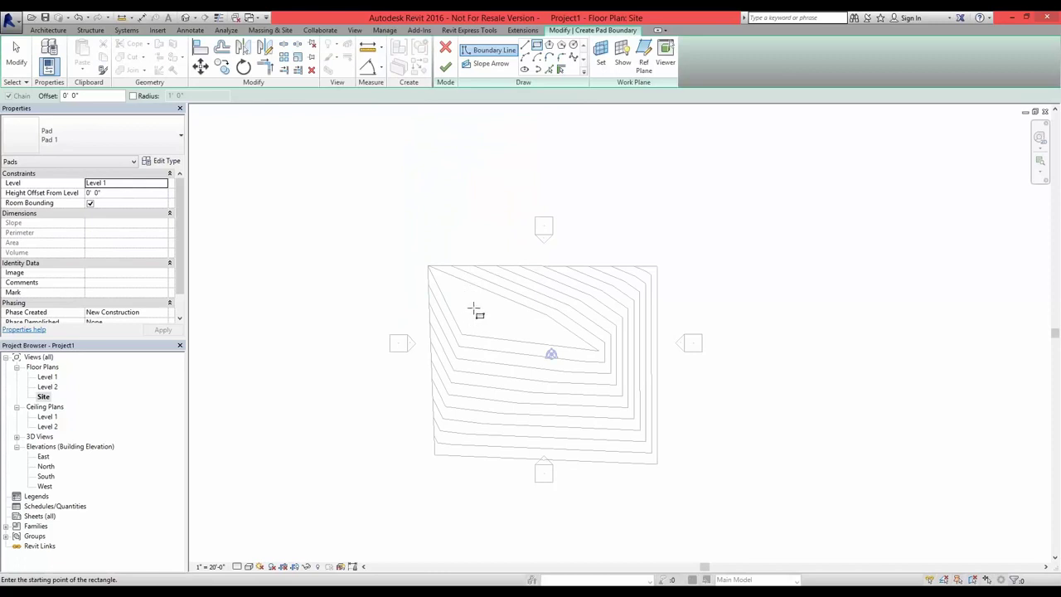
pyautogui.click(448, 286)
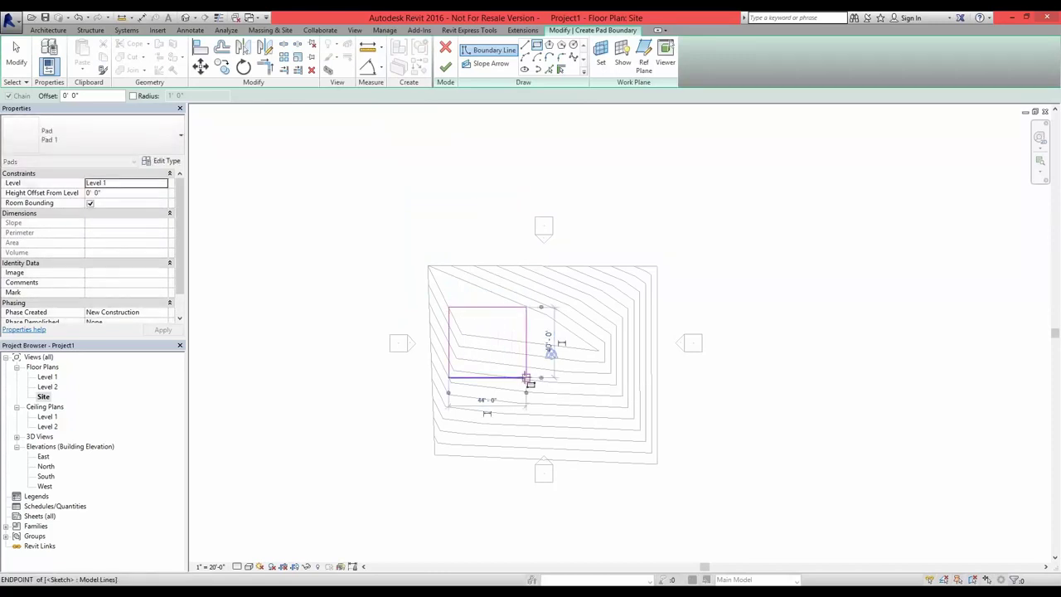
pyautogui.click(525, 377)
pyautogui.press('Escape')
pyautogui.press('Escape')
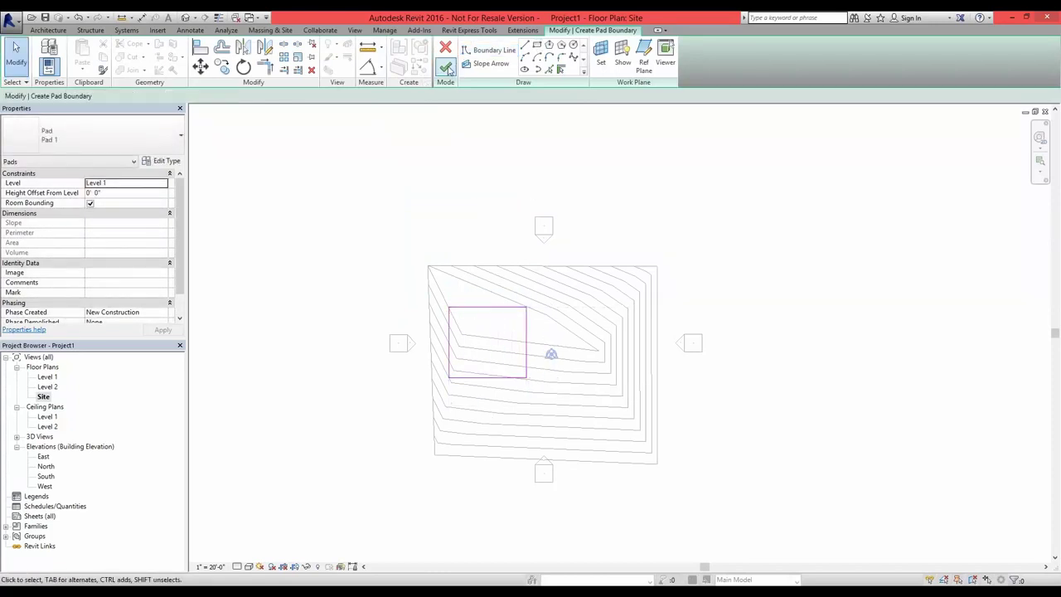
pyautogui.click(445, 66)
pyautogui.click(775, 218)
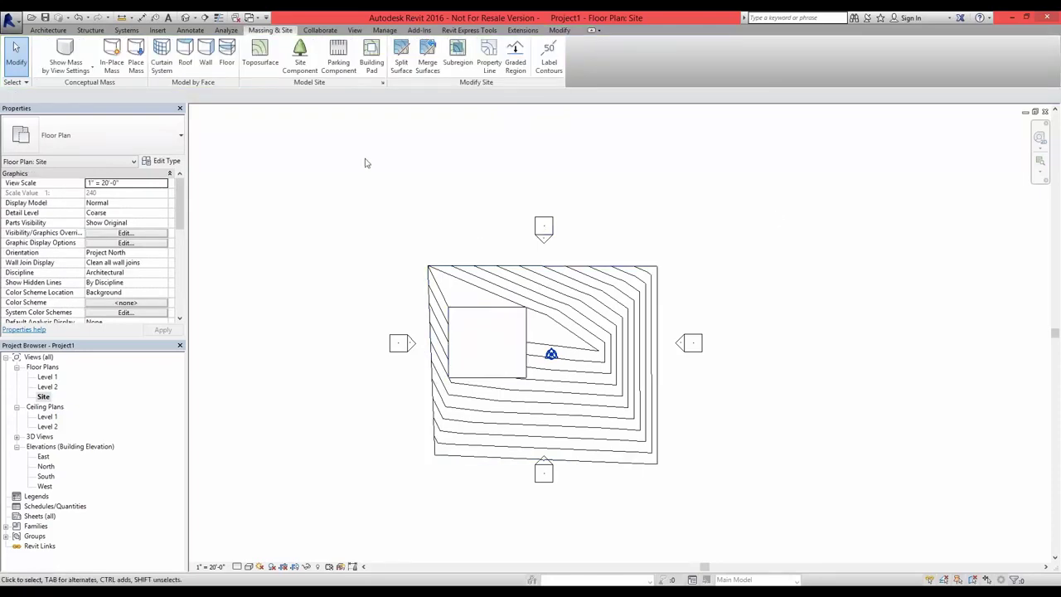
# - Examine the building pad's cut into the toposurface in the 3D view from a corner angle
pyautogui.click(185, 17)
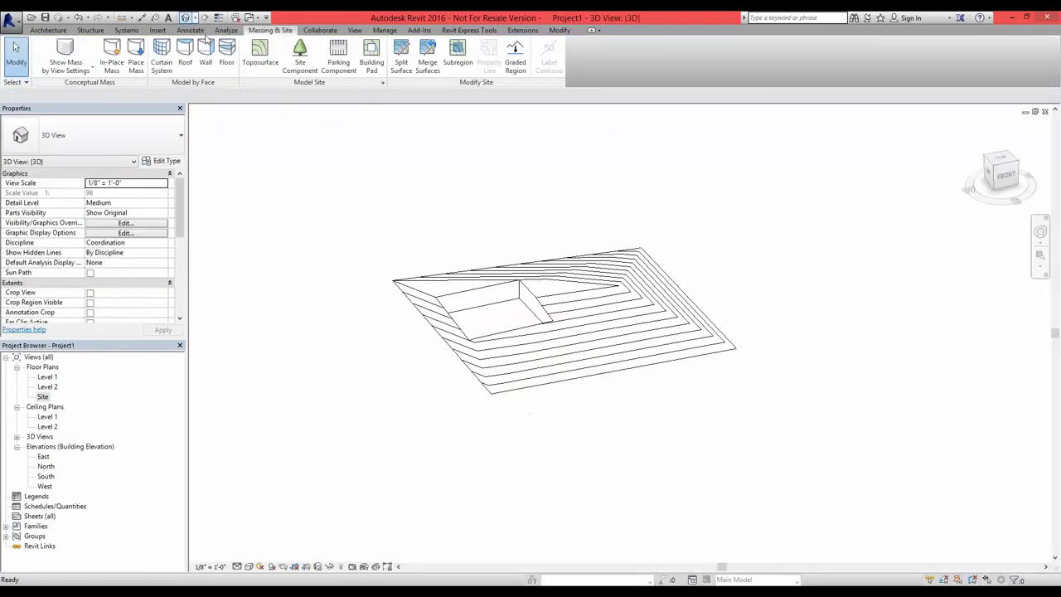
pyautogui.keyDown('shift'); pyautogui.moveTo(497, 340); pyautogui.dragTo(871, 348, button='middle'); pyautogui.keyUp('shift')
pyautogui.moveTo(482, 371); pyautogui.dragTo(500, 368, button='middle')
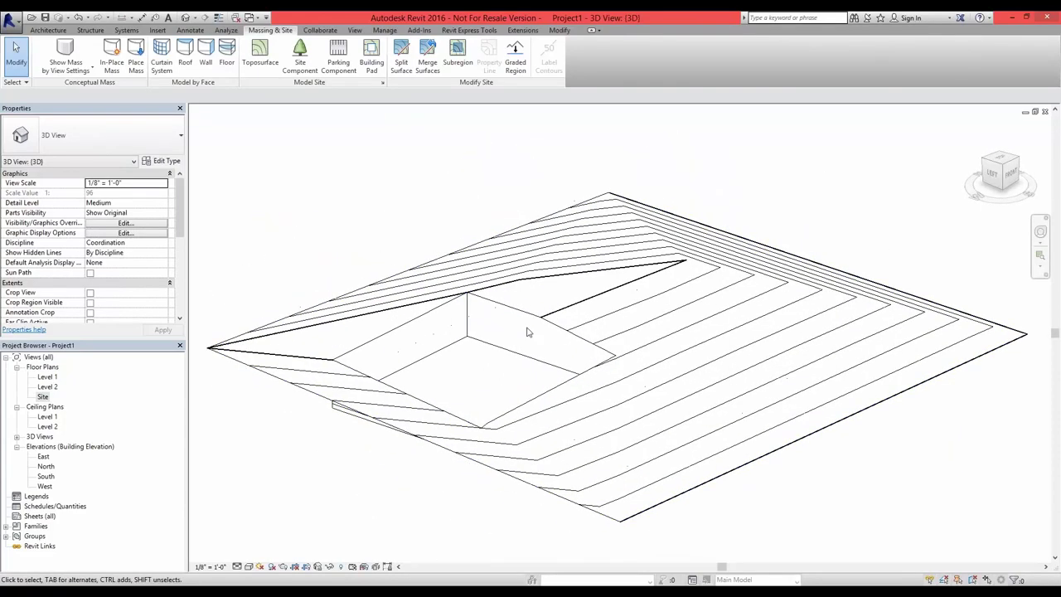
# - Inspect the layer structure of the building pad's type Pad 1 with the section preview shown
pyautogui.click(458, 350)
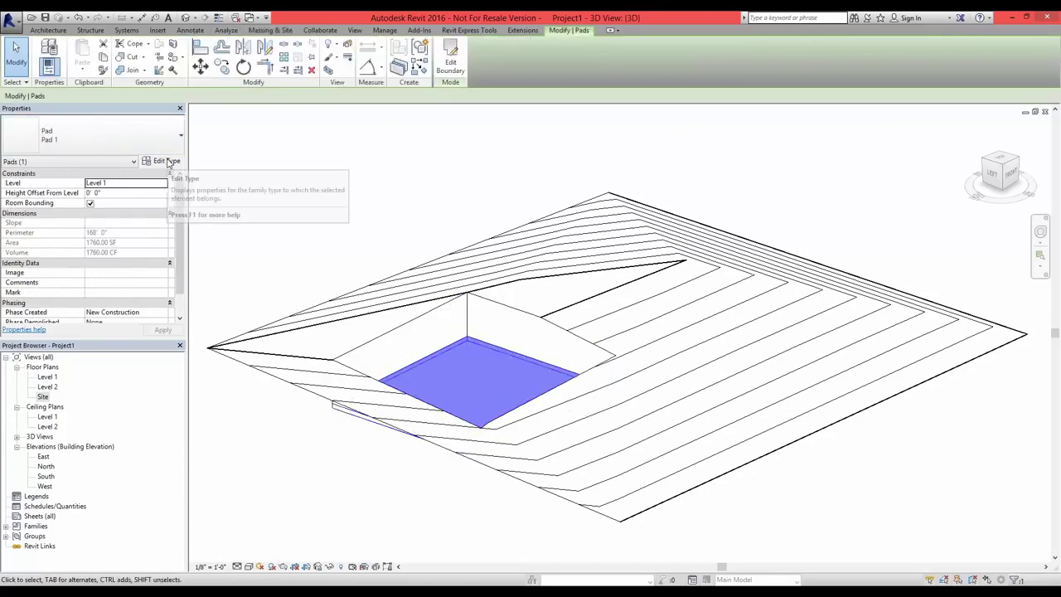
pyautogui.click(162, 162)
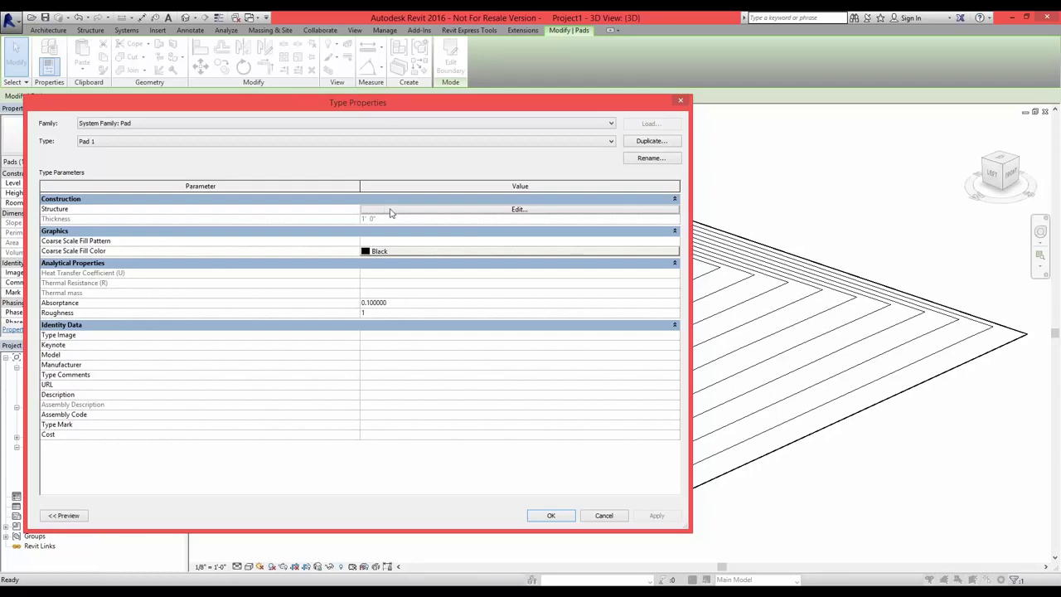
pyautogui.moveTo(386, 106); pyautogui.dragTo(592, 91)
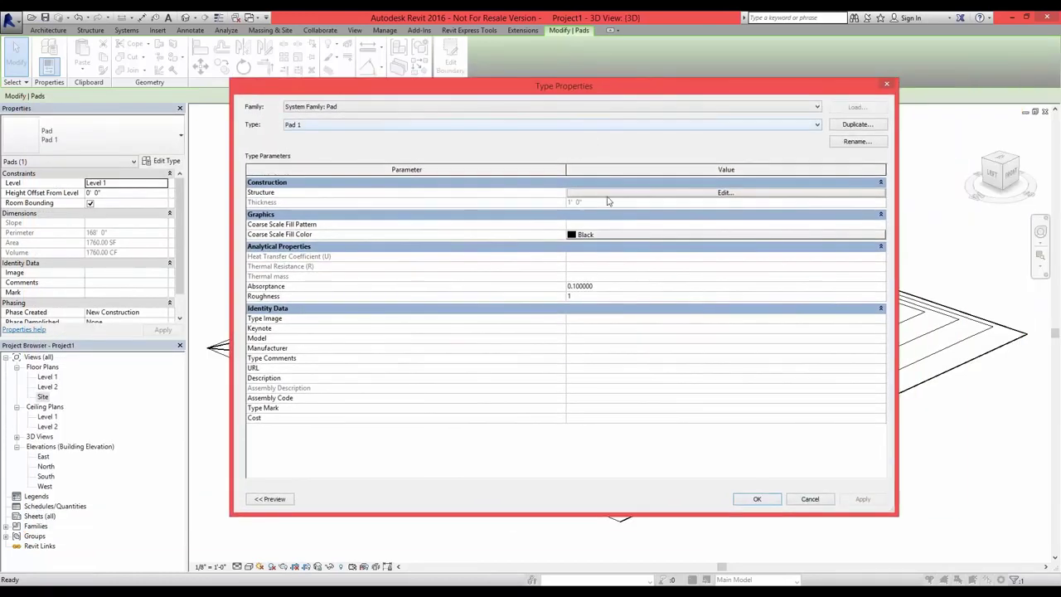
pyautogui.click(611, 194)
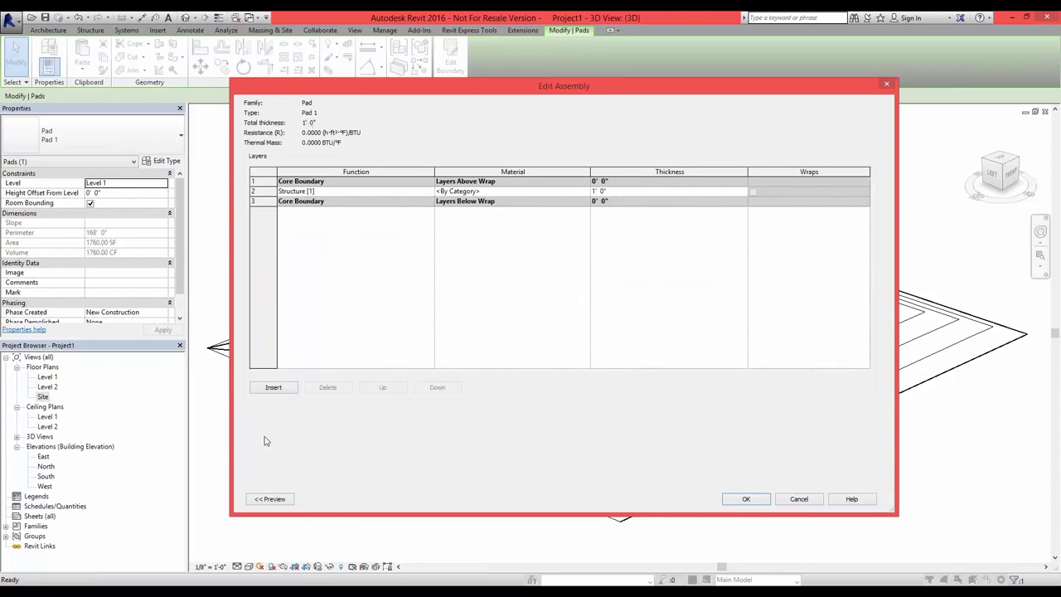
pyautogui.click(270, 498)
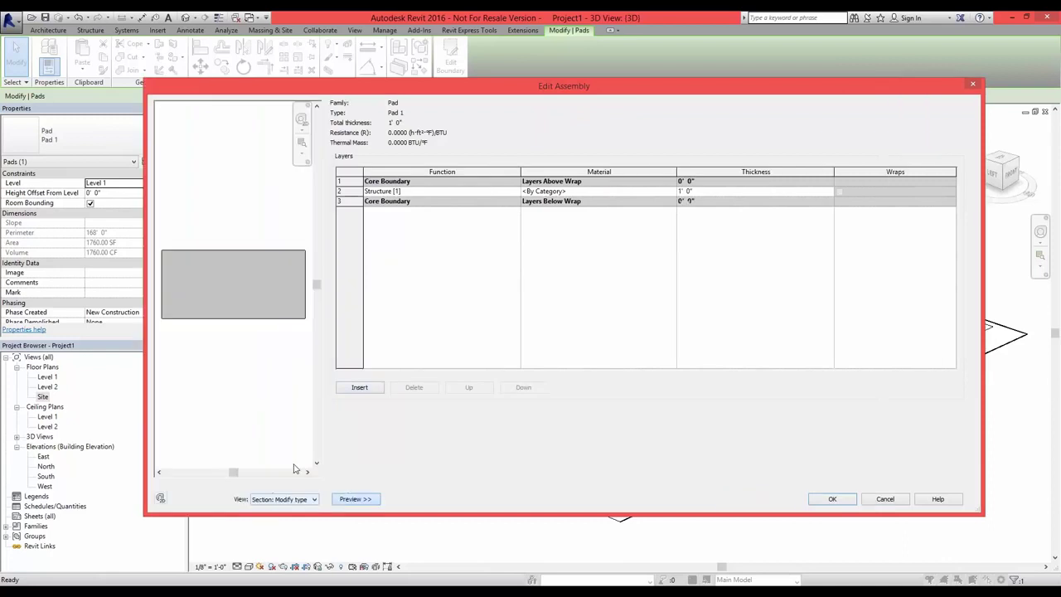
# - Insert a structure layer into the pad's assembly, move it above and below the core boundaries, and cancel the type changes
pyautogui.click(360, 388)
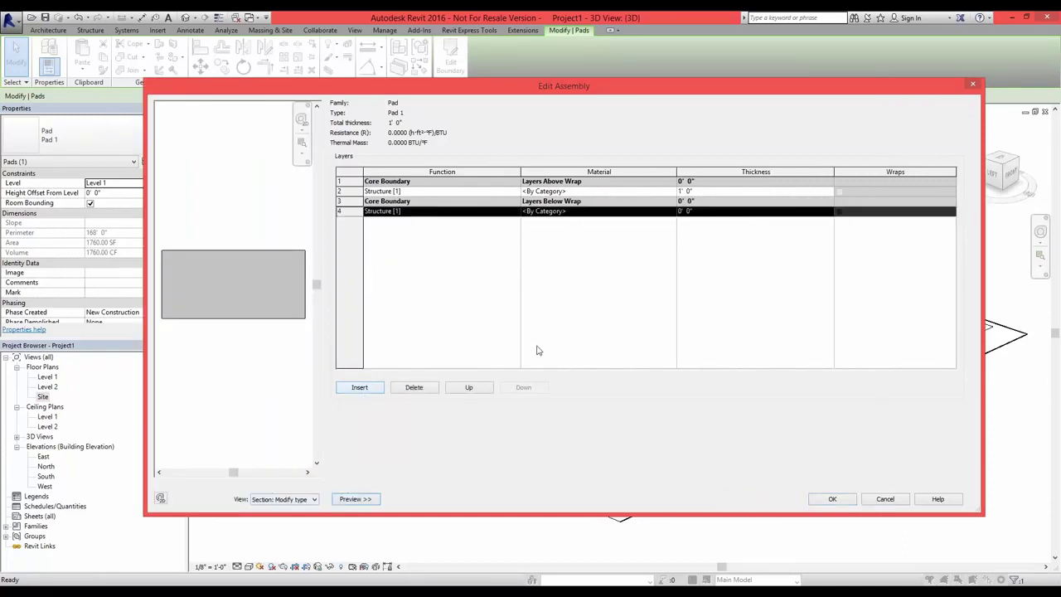
pyautogui.click(469, 388)
pyautogui.doubleClick(469, 388)
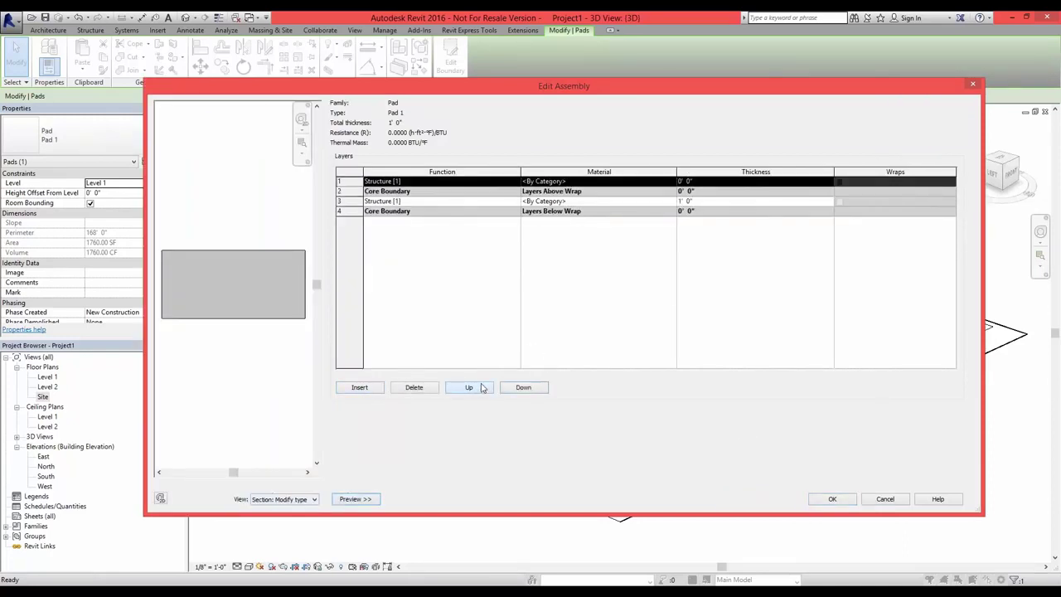
pyautogui.click(524, 388)
pyautogui.click(524, 388)
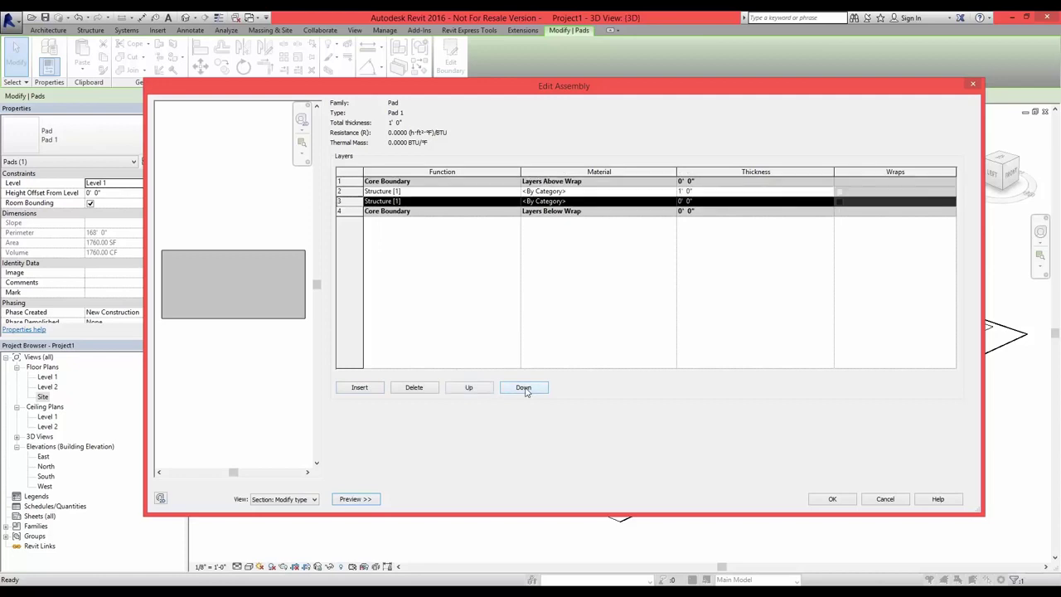
pyautogui.click(524, 387)
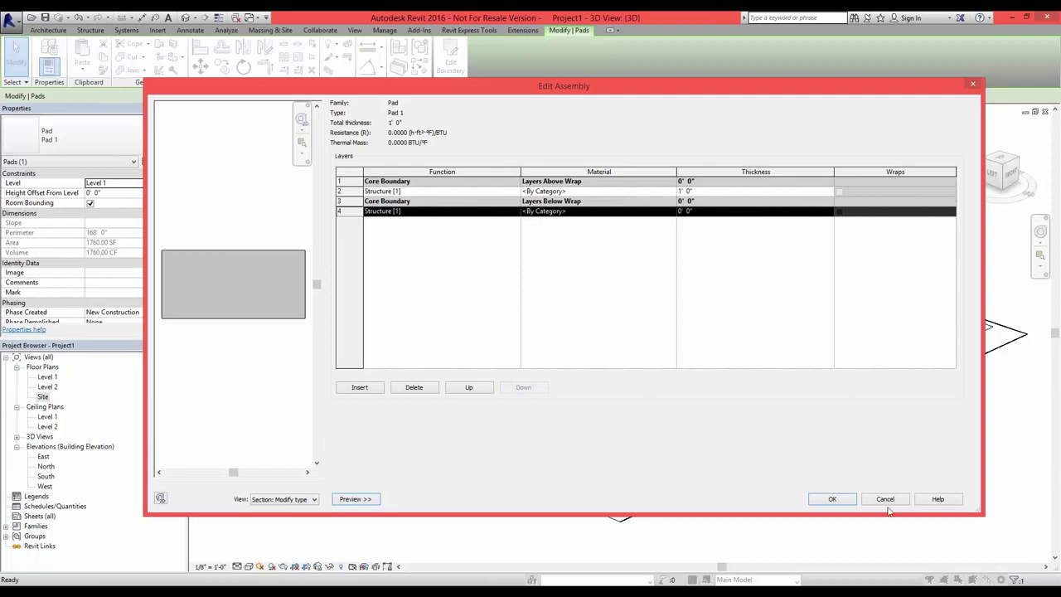
pyautogui.click(894, 495)
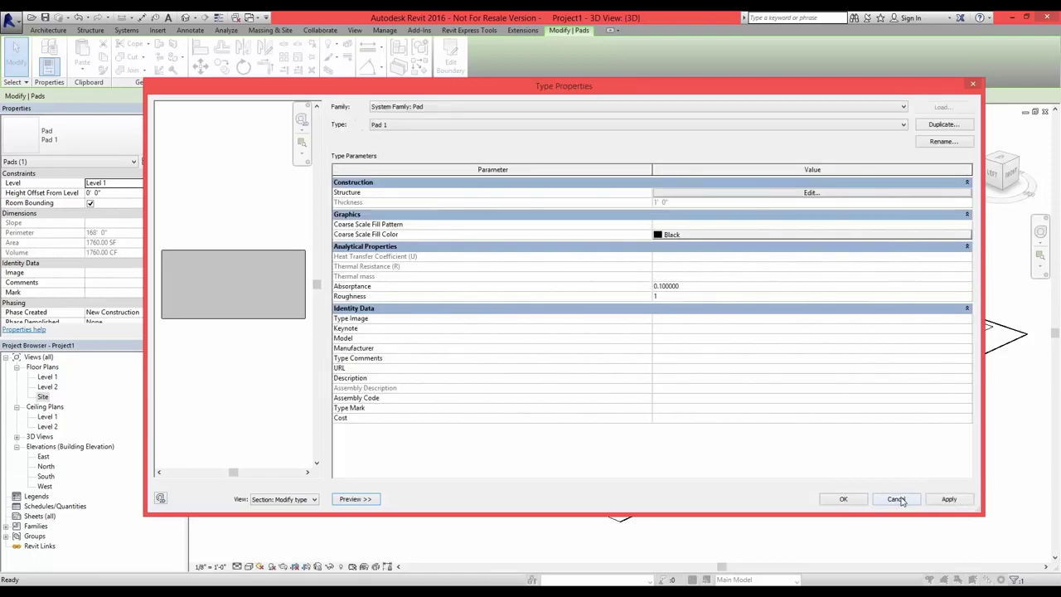
pyautogui.click(903, 501)
pyautogui.press('Escape')
# - Temporarily hide the building pad in the 3D view
pyautogui.click(490, 349)
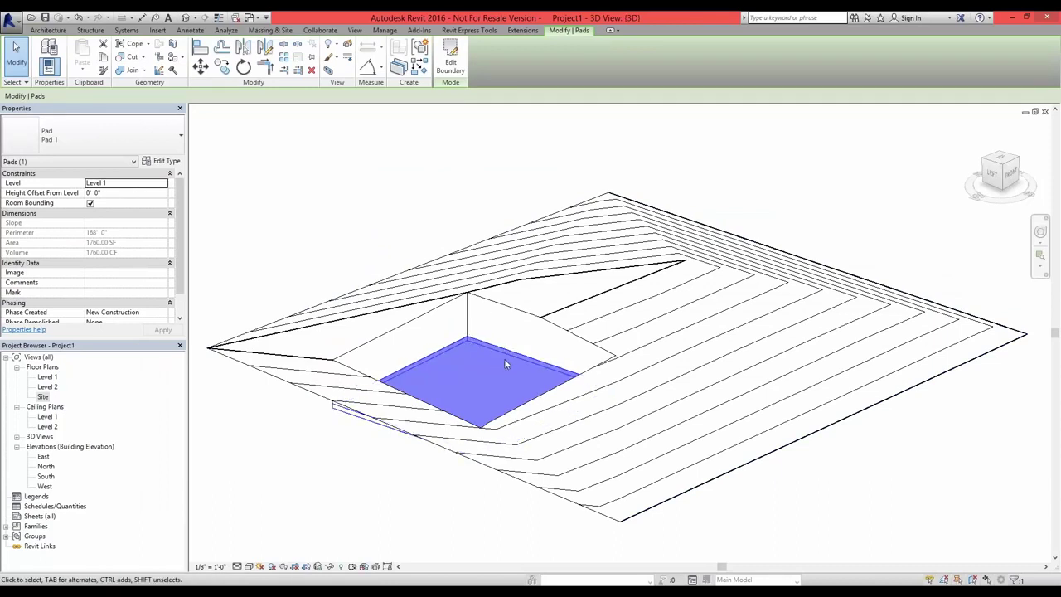
pyautogui.press('Escape')
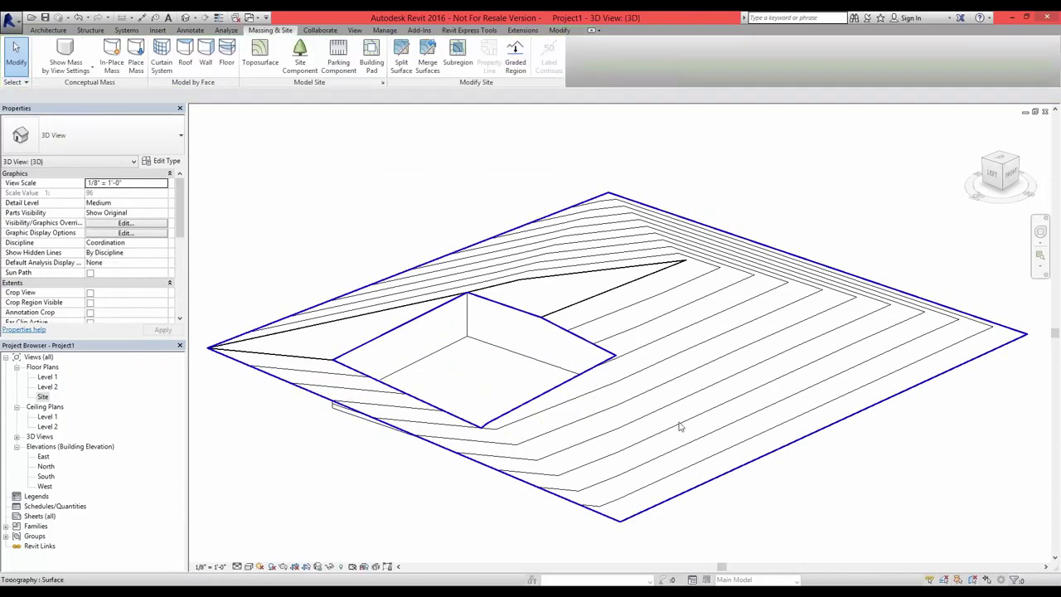
pyautogui.click(502, 352)
pyautogui.press('h')
pyautogui.press('h')
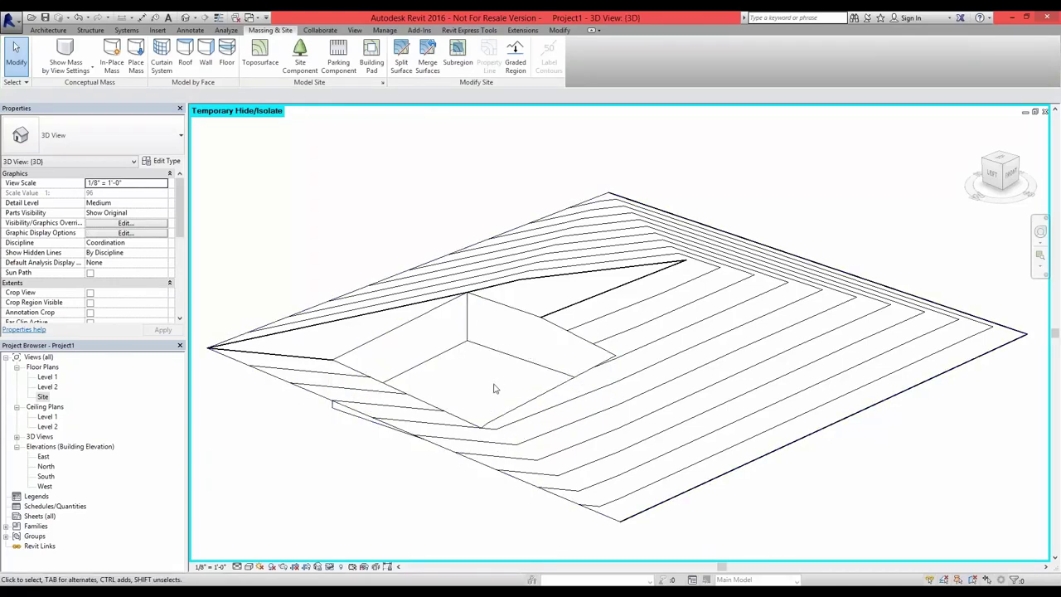
# - Examine the toposurface and the pad excavation from a steep overhead angle, and check the toposurface's properties
pyautogui.scroll(-3, 941, 450)
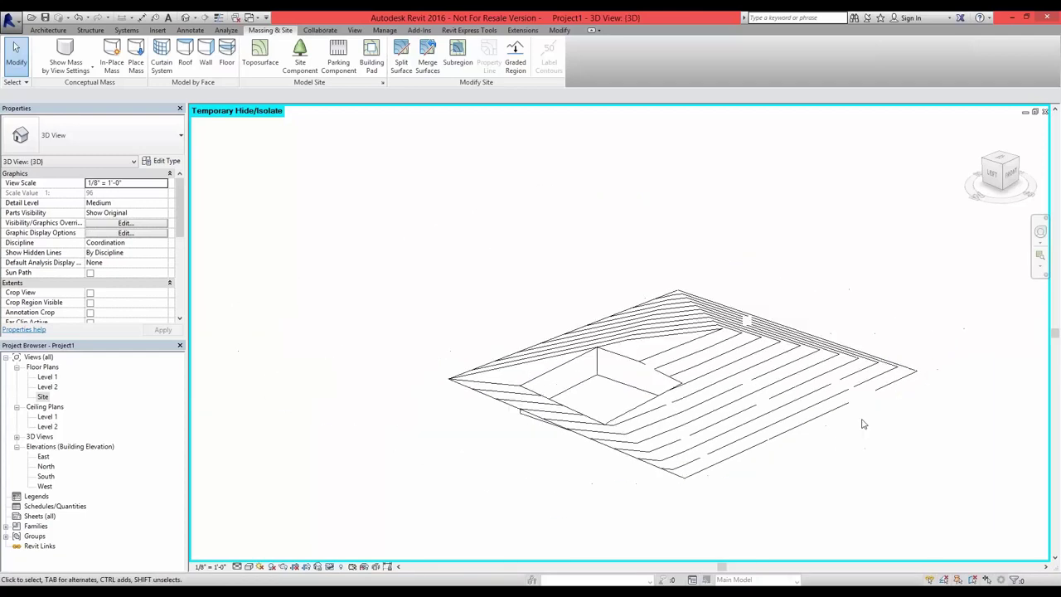
pyautogui.keyDown('shift'); pyautogui.moveTo(847, 395); pyautogui.dragTo(710, 459, button='middle'); pyautogui.keyUp('shift')
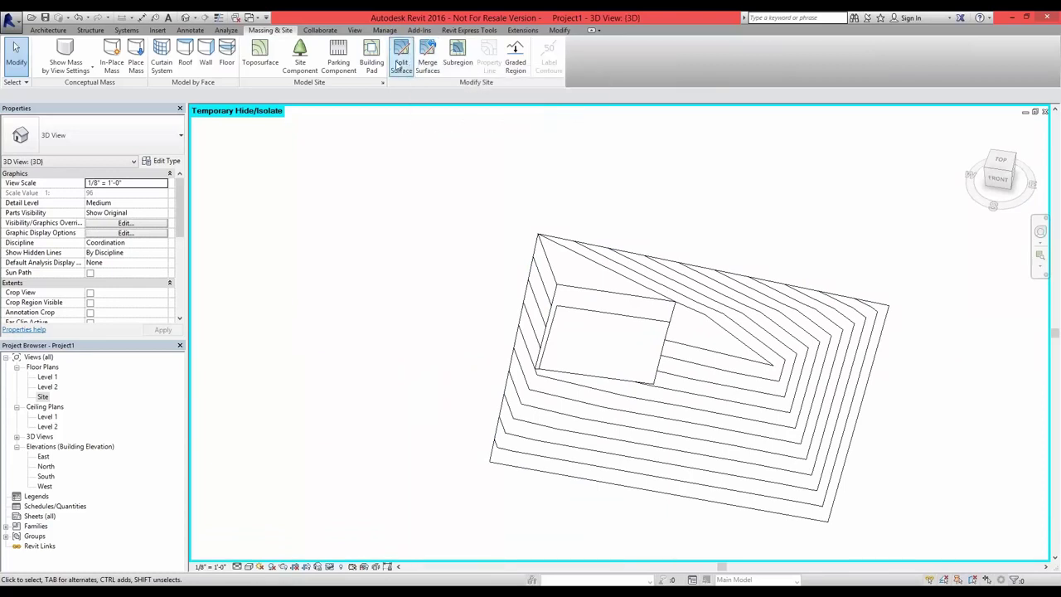
pyautogui.click(713, 318)
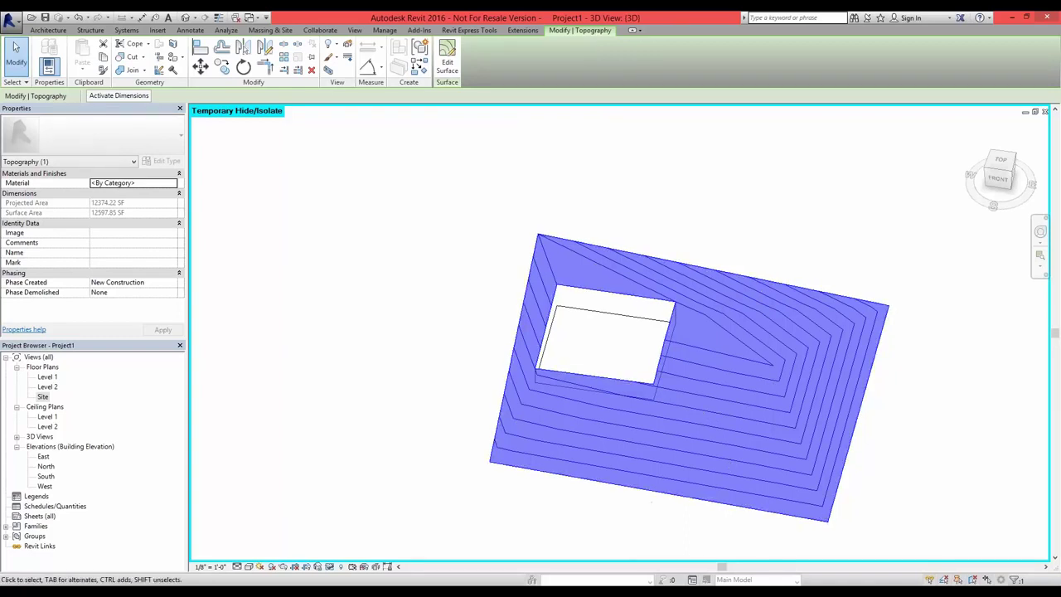
pyautogui.click(389, 374)
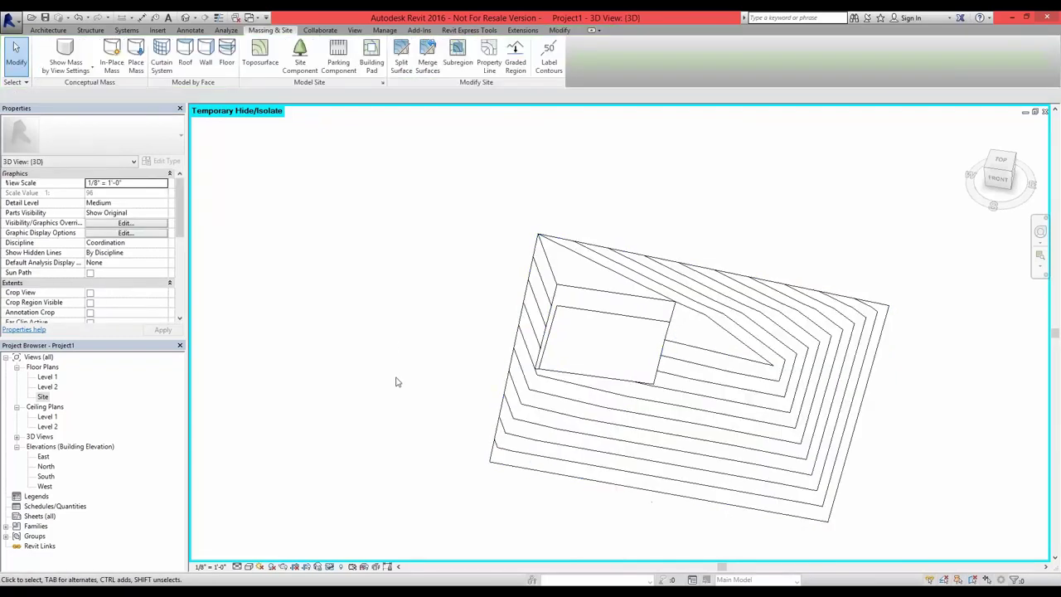
# - Open the Site floor plan and select the toposurface
pyautogui.click(42, 396)
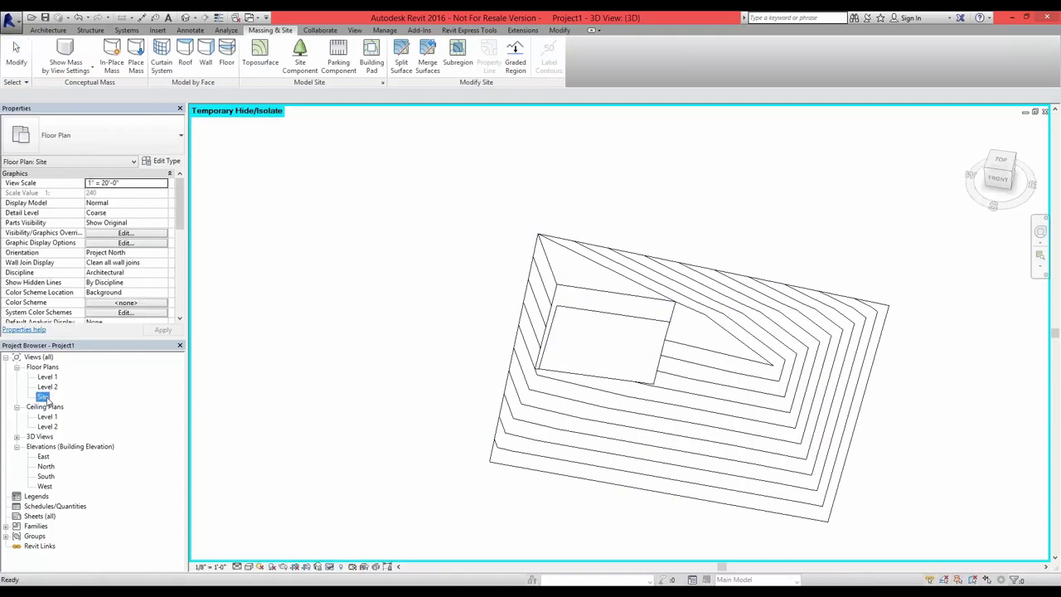
pyautogui.doubleClick(44, 397)
pyautogui.click(551, 354)
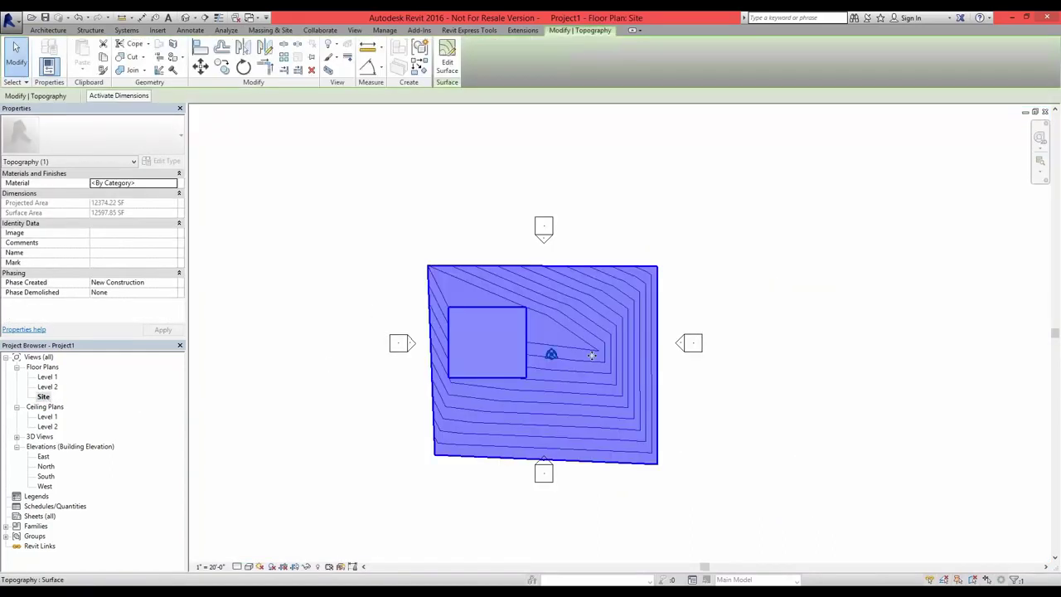
# - Split the toposurface with a spline running from its north edge, east of the pad, to just beyond its south edge
pyautogui.click(274, 30)
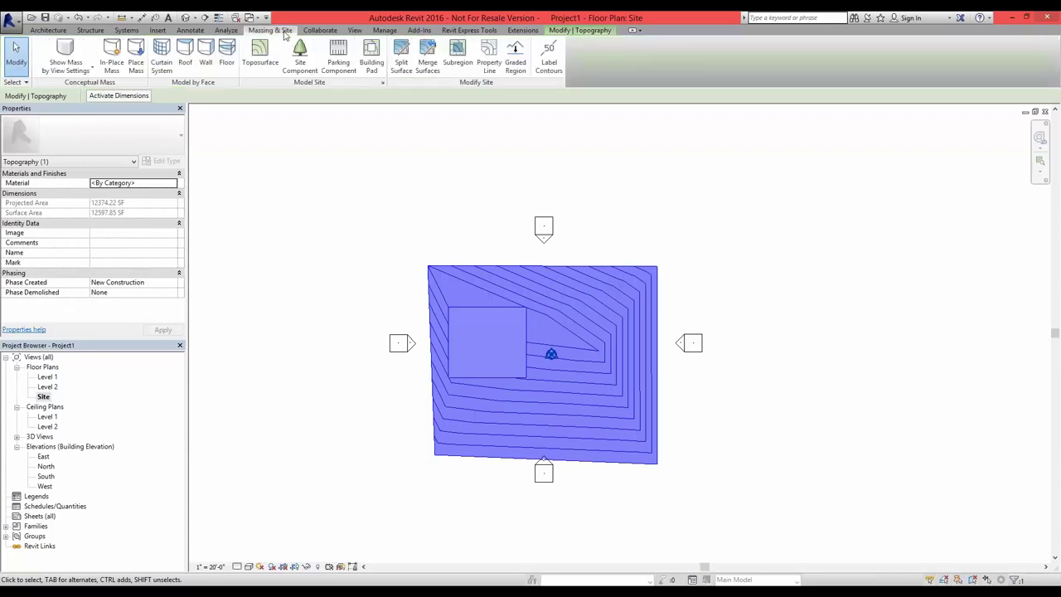
pyautogui.click(401, 58)
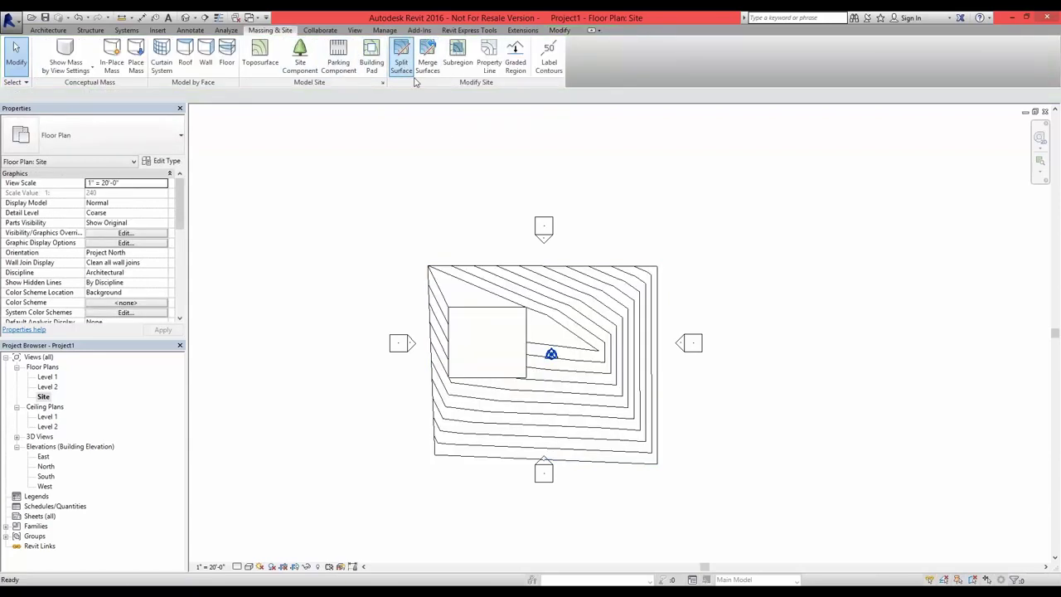
pyautogui.click(583, 307)
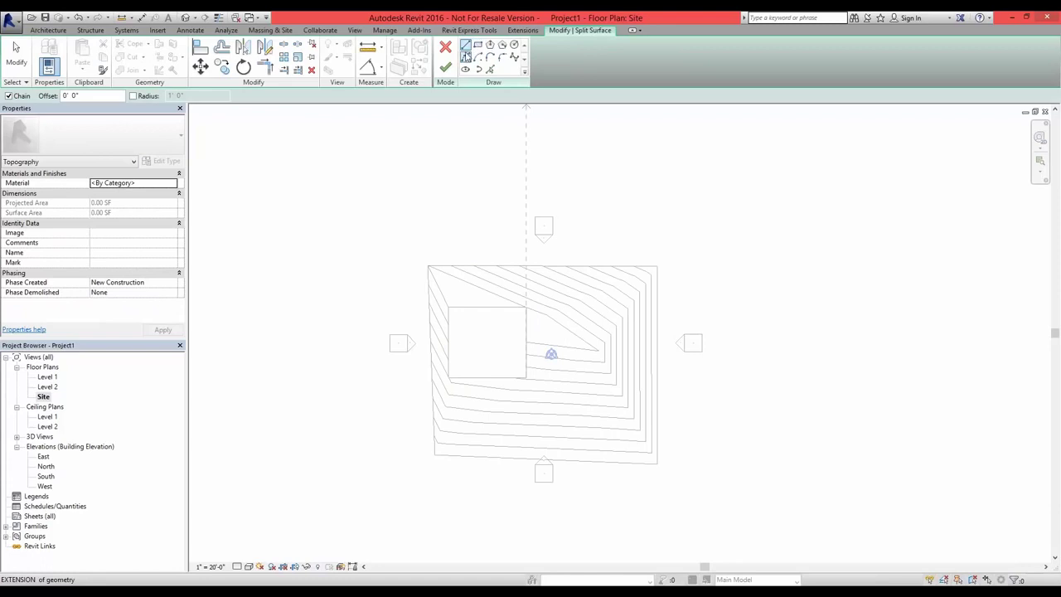
pyautogui.click(514, 57)
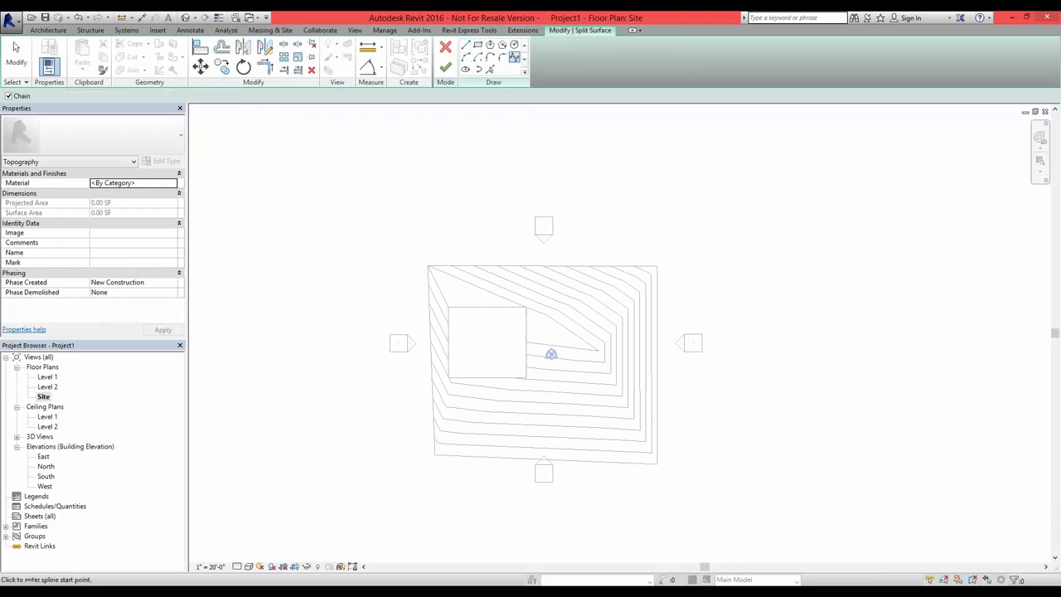
pyautogui.click(578, 266)
pyautogui.click(565, 319)
pyautogui.click(578, 392)
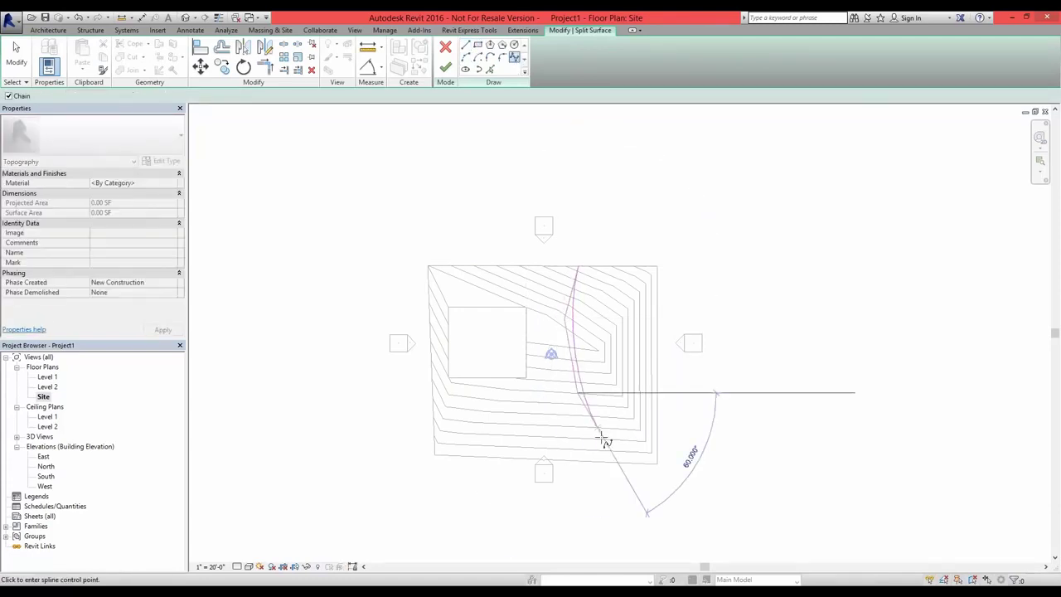
pyautogui.click(602, 448)
pyautogui.click(594, 481)
pyautogui.press('Escape')
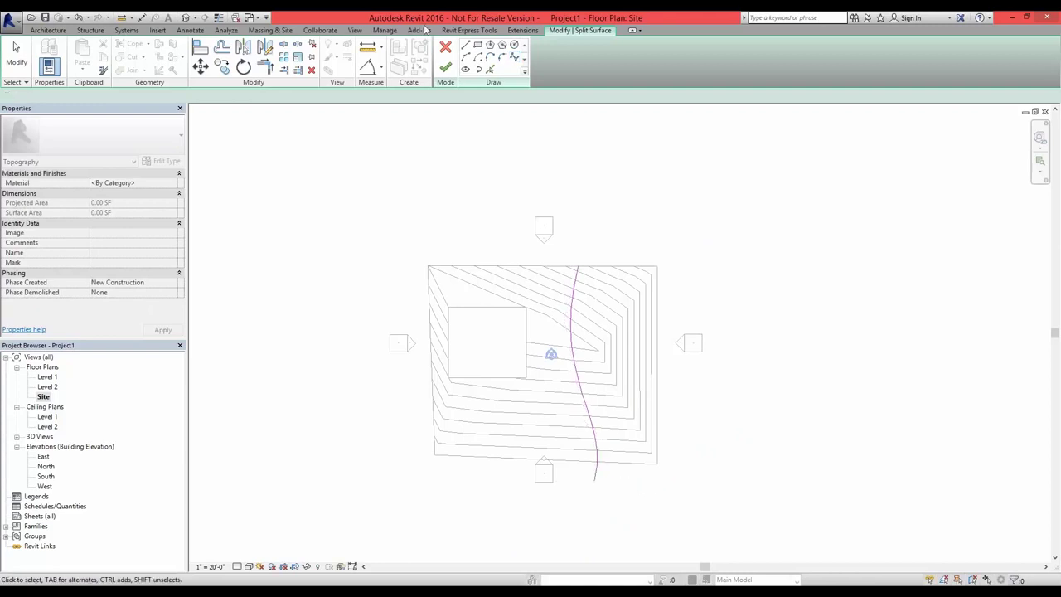
pyautogui.click(446, 68)
pyautogui.click(725, 222)
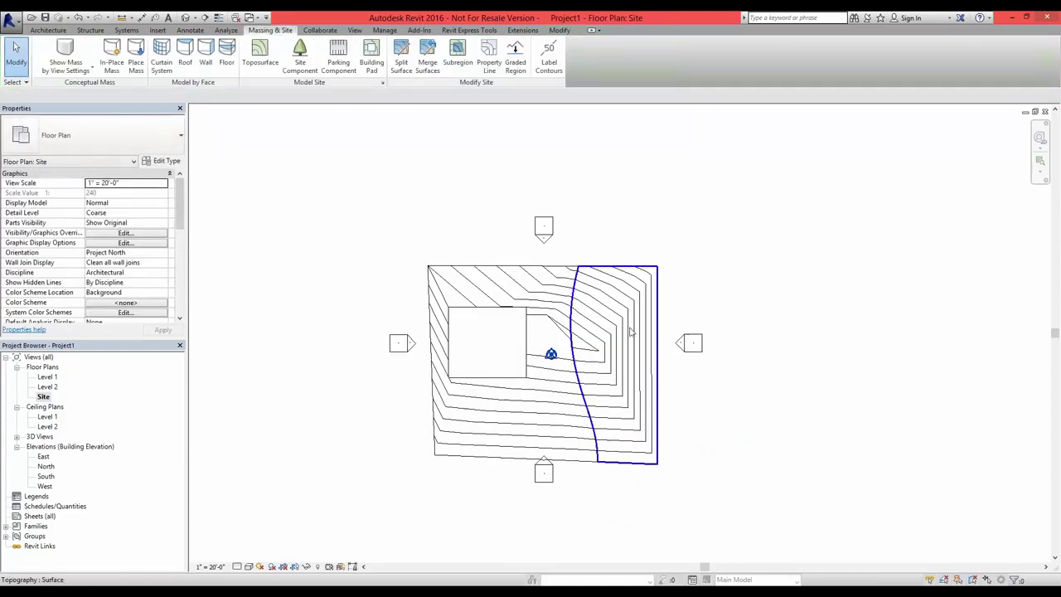
# - Examine the two split surfaces by selecting each in turn and checking its area and phase properties
pyautogui.scroll(3, 607, 330)
pyautogui.scroll(-2, 565, 300)
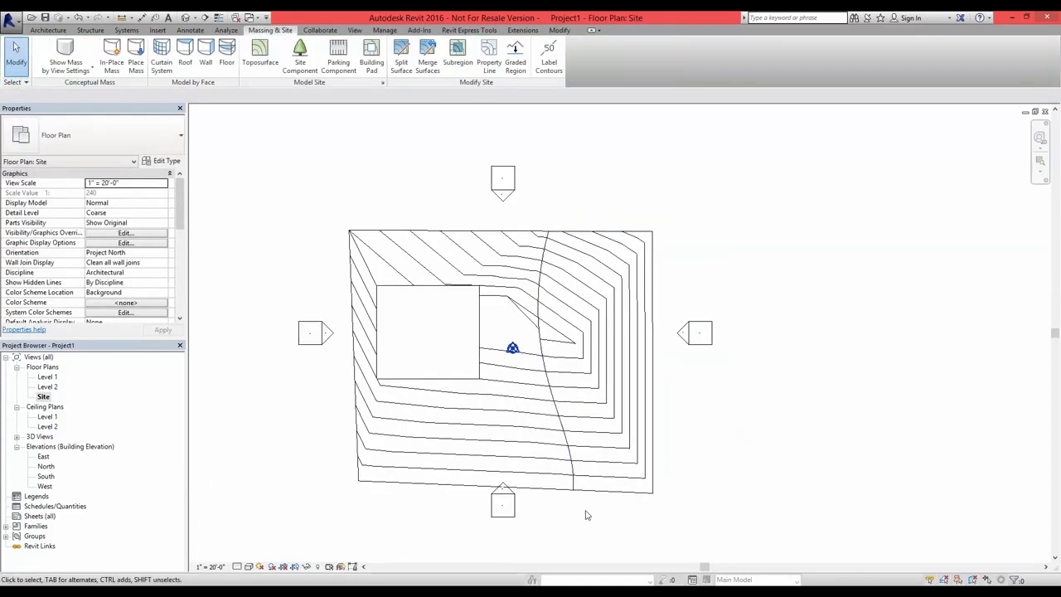
pyautogui.click(577, 384)
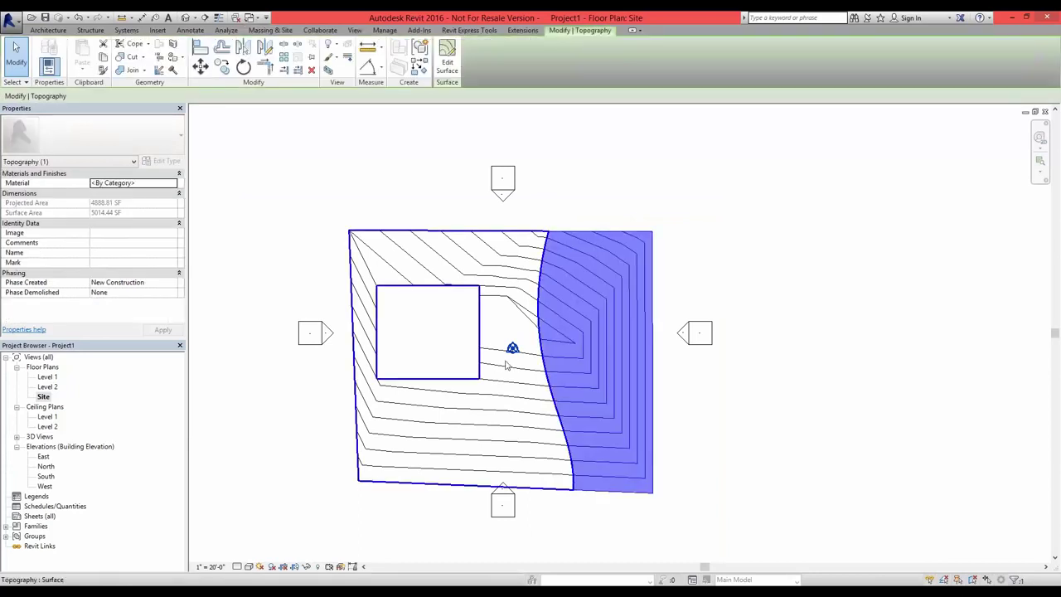
pyautogui.click(513, 389)
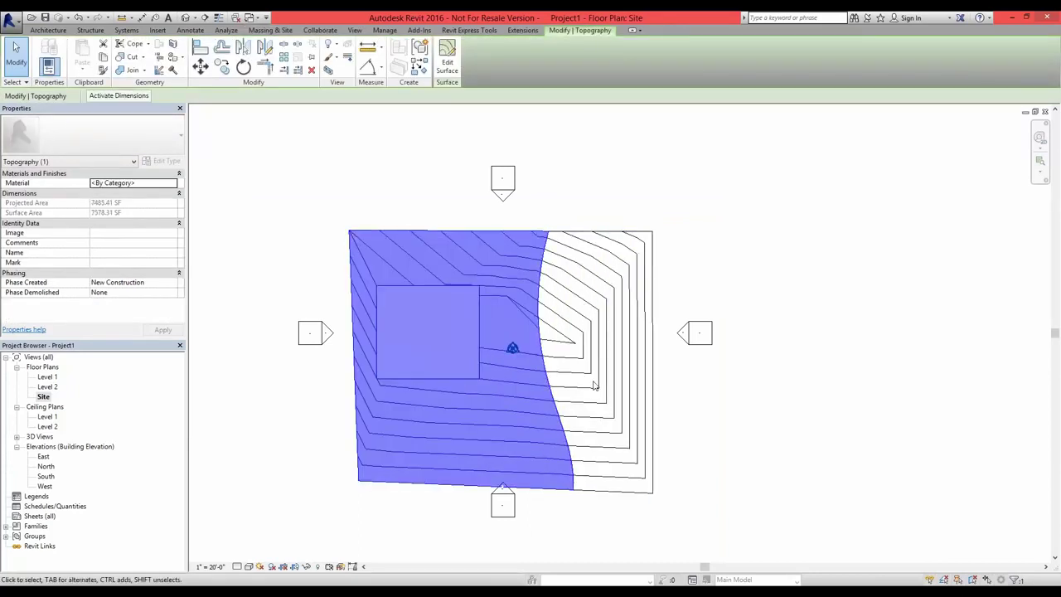
pyautogui.click(553, 394)
pyautogui.click(530, 391)
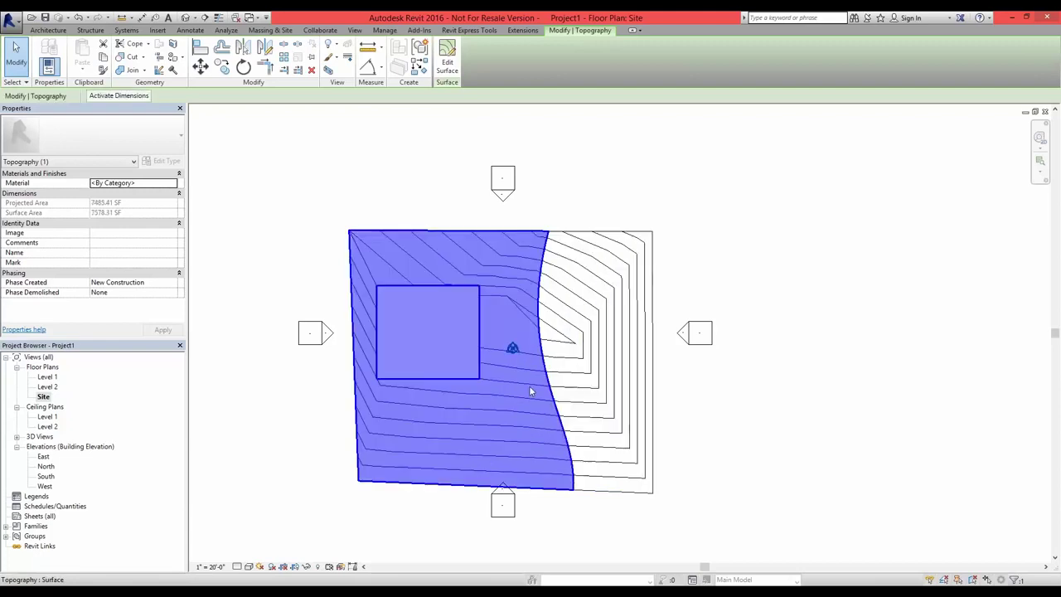
pyautogui.click(565, 389)
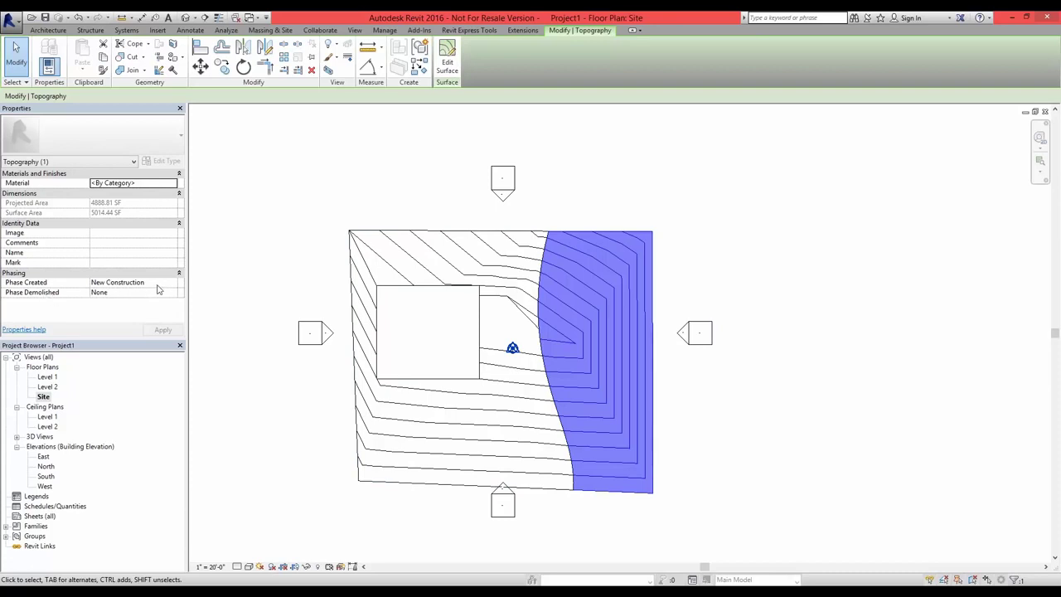
pyautogui.click(716, 266)
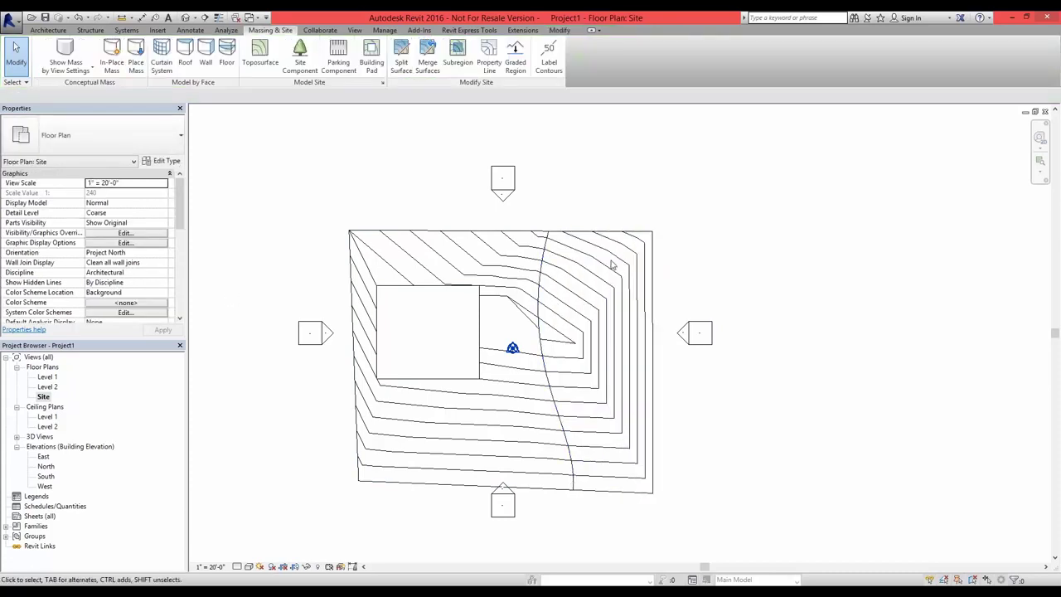
pyautogui.click(607, 267)
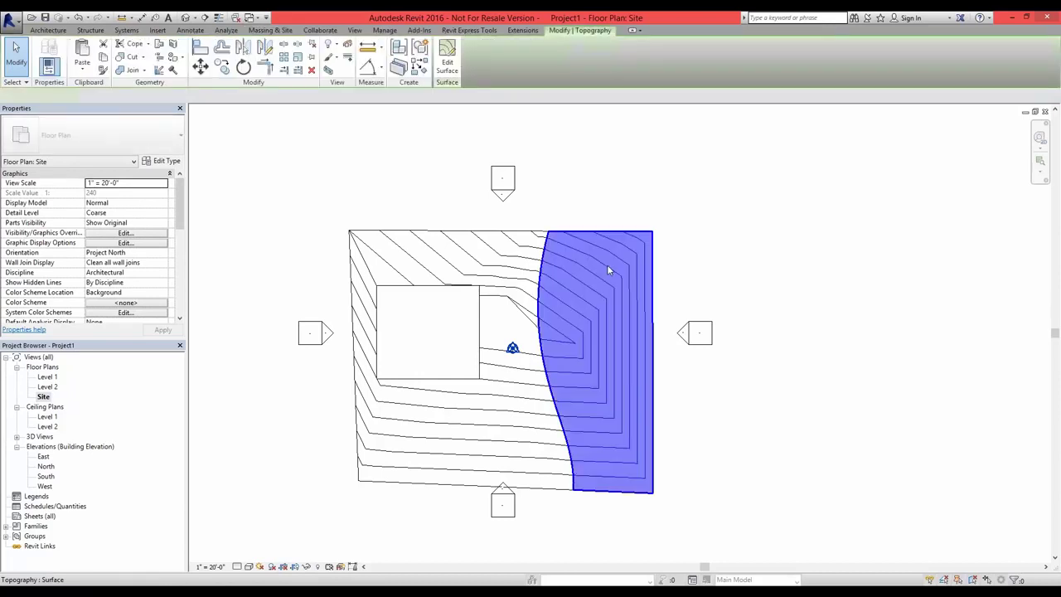
pyautogui.click(342, 106)
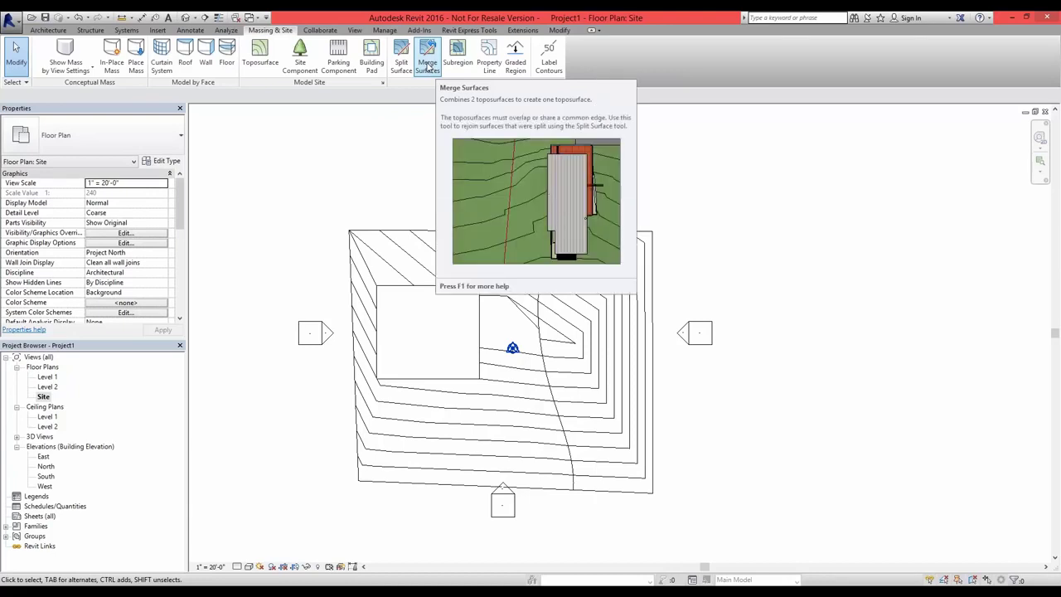
# - Merge the eastern and western split surfaces into one toposurface, removing points on common edges
pyautogui.click(429, 65)
pyautogui.click(548, 237)
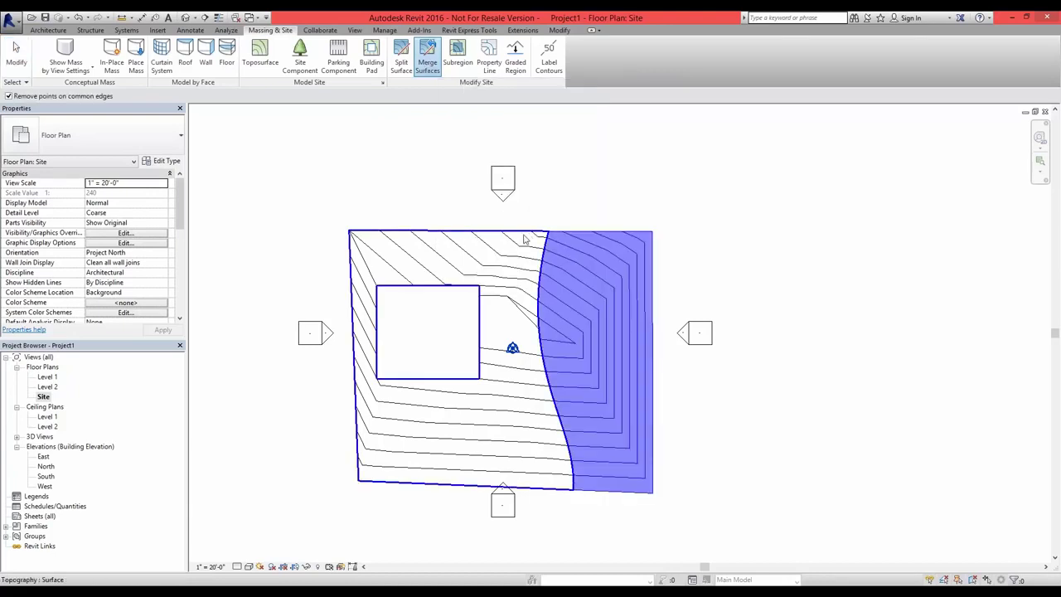
pyautogui.click(524, 238)
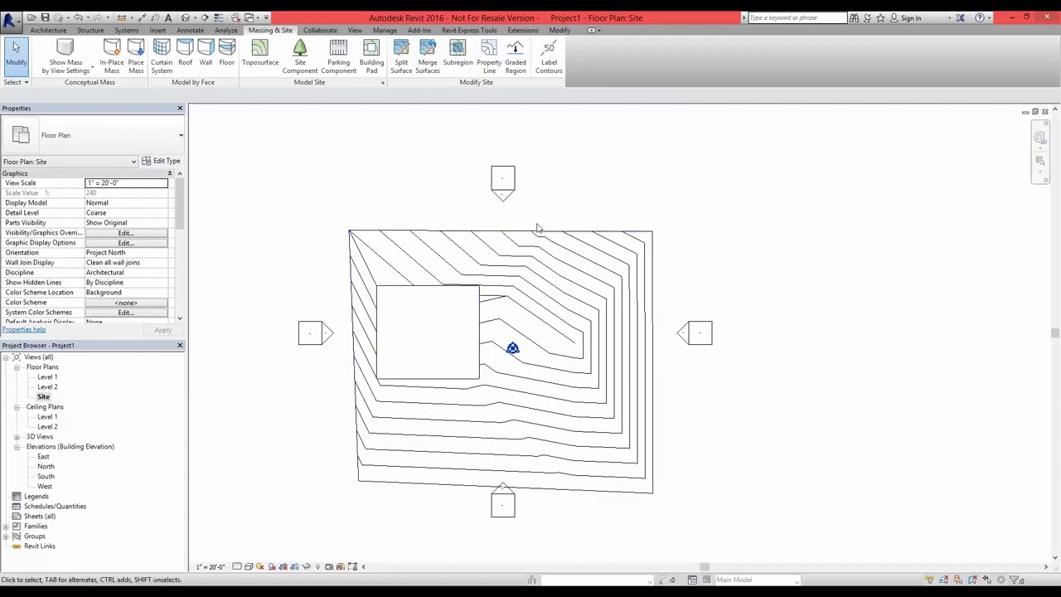
# - Start a subregion and sketch its boundary from the north edge around the pad's southeast, with a 28' west end and an 80' south line
pyautogui.click(456, 67)
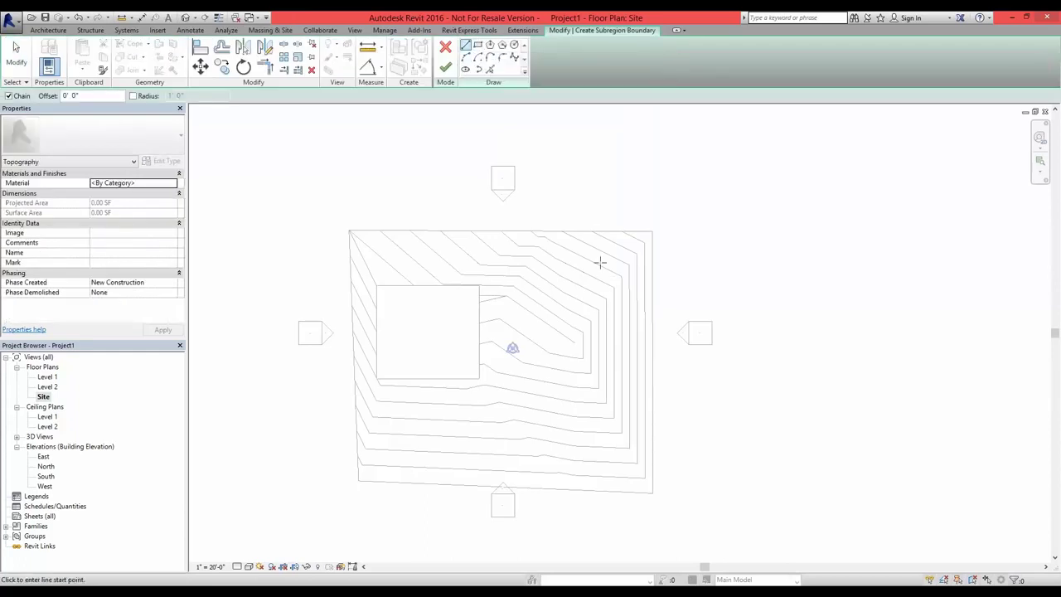
pyautogui.click(561, 231)
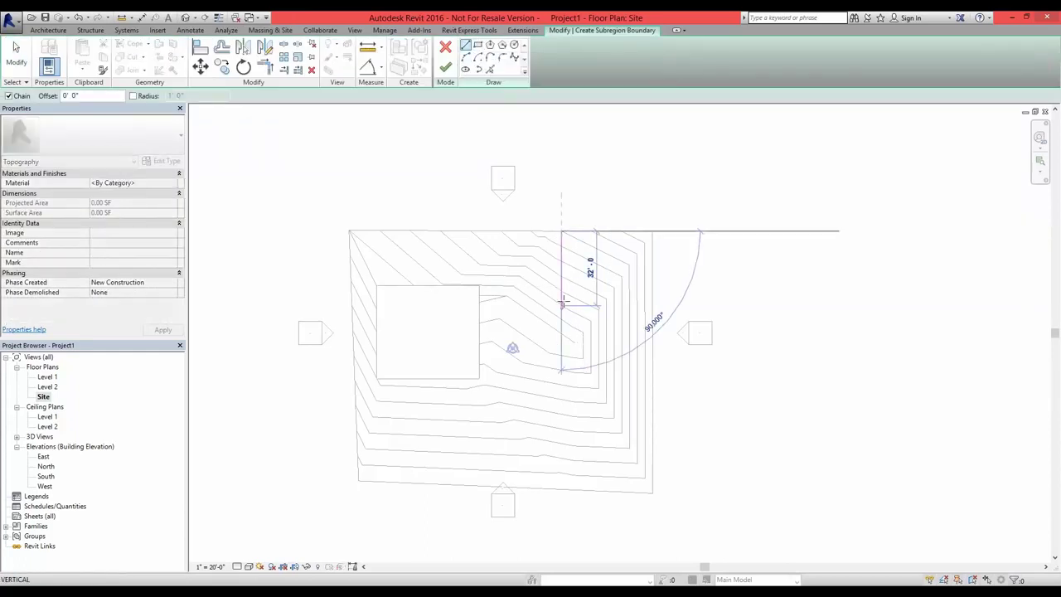
pyautogui.click(561, 297)
pyautogui.click(521, 400)
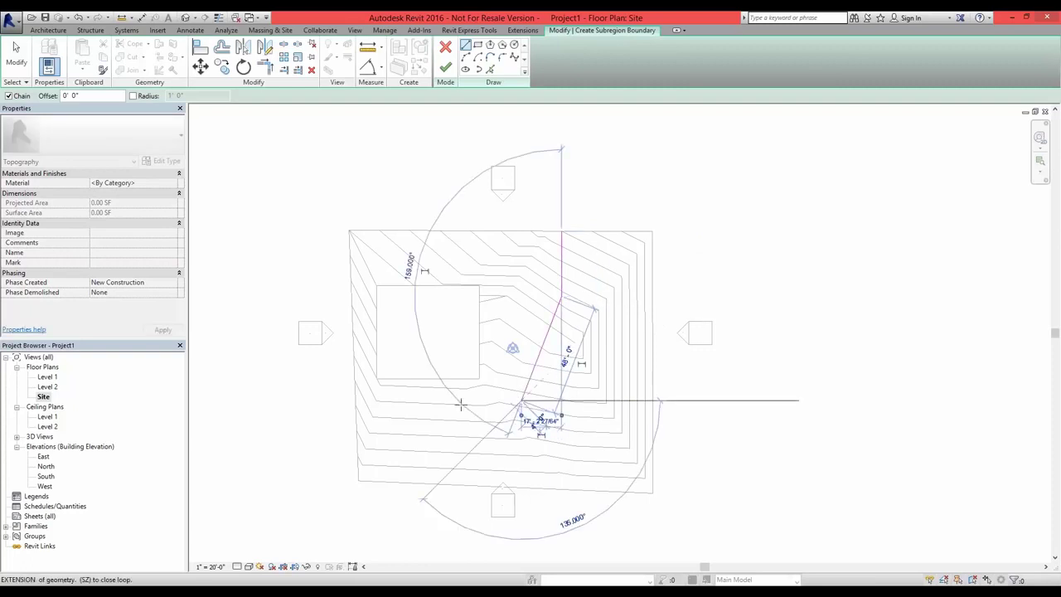
pyautogui.click(377, 400)
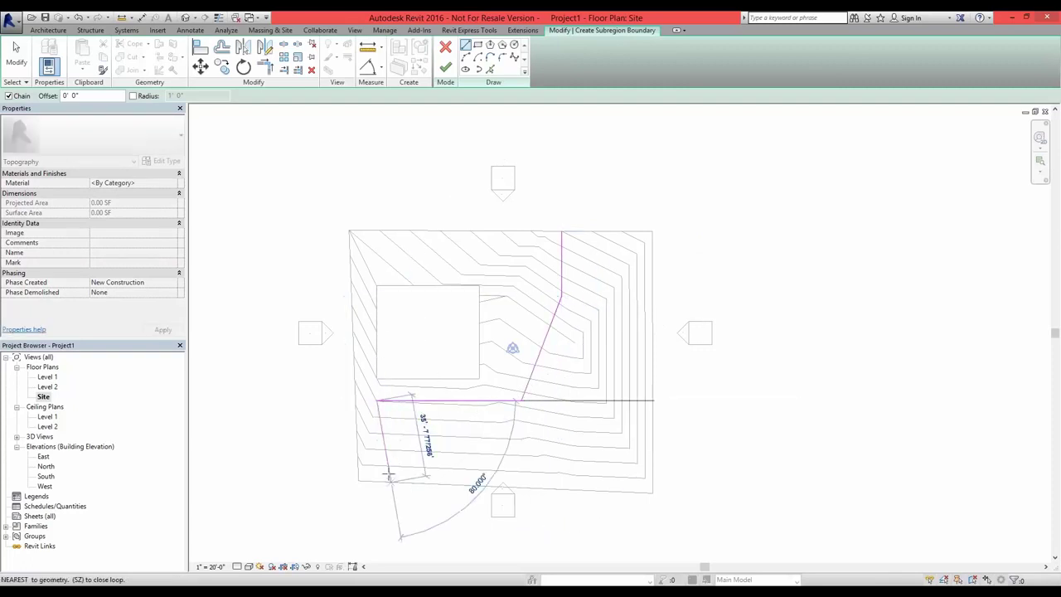
pyautogui.click(377, 464)
pyautogui.click(562, 464)
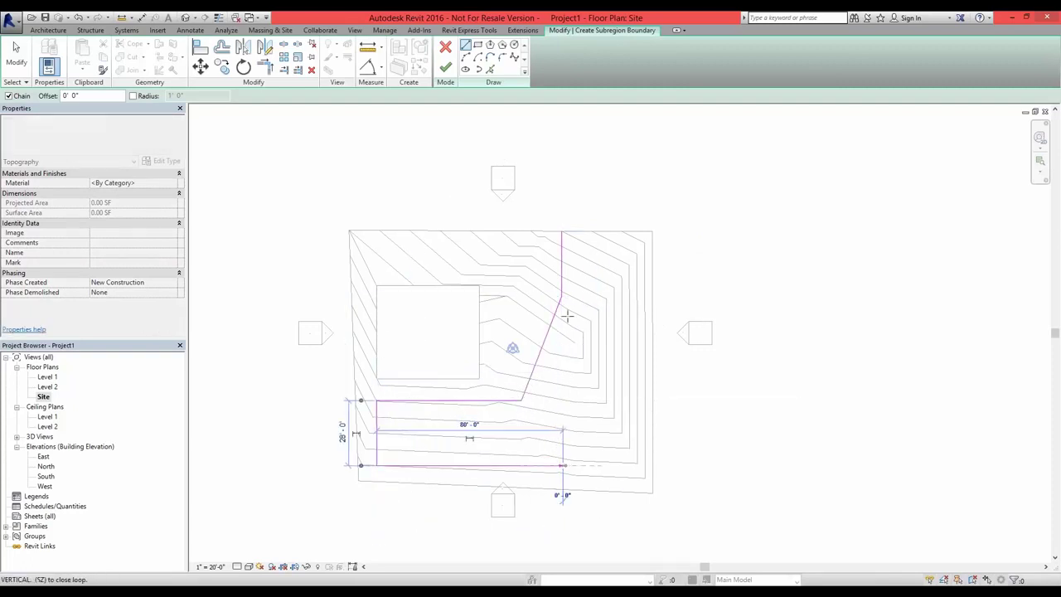
# - Continue the subregion boundary along its east side to the toposurface's north edge and add the short horizontal line across the north end
pyautogui.click(562, 401)
pyautogui.click(595, 313)
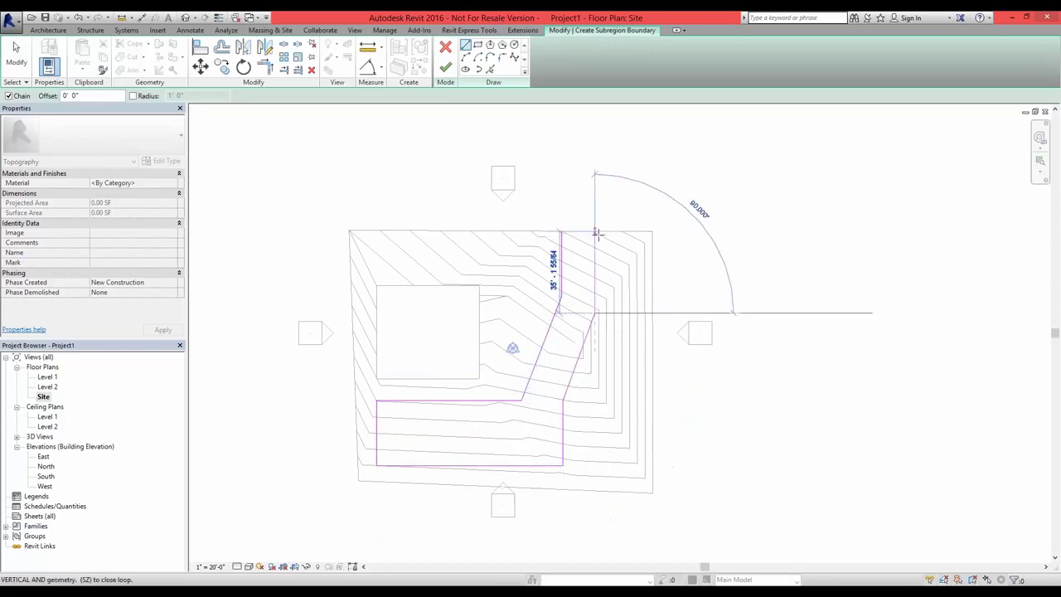
pyautogui.click(595, 232)
pyautogui.scroll(3, 553, 233)
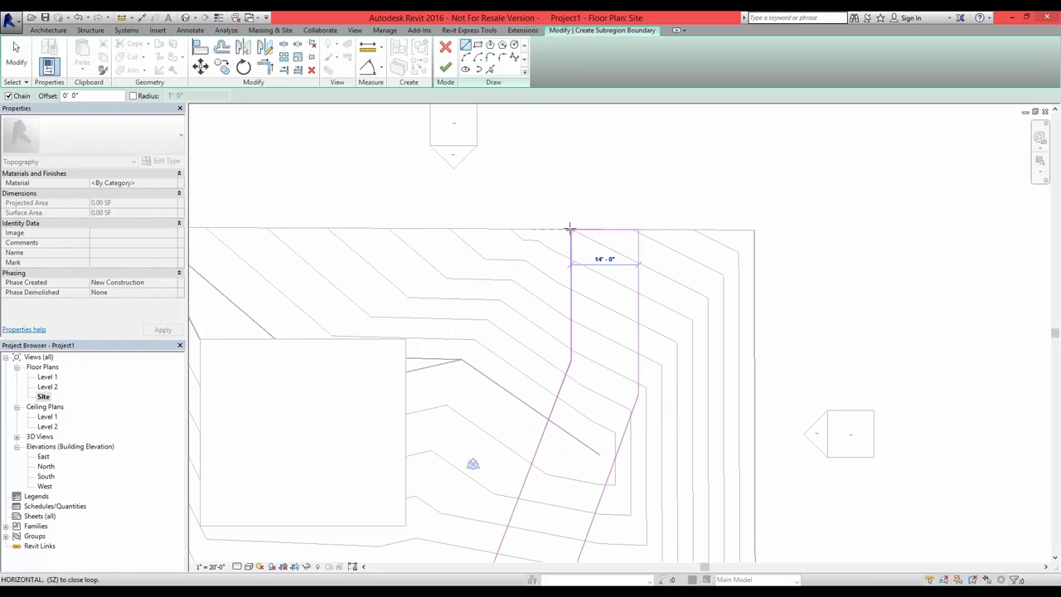
pyautogui.scroll(3, 595, 232)
pyautogui.press('Escape')
pyautogui.press('Escape')
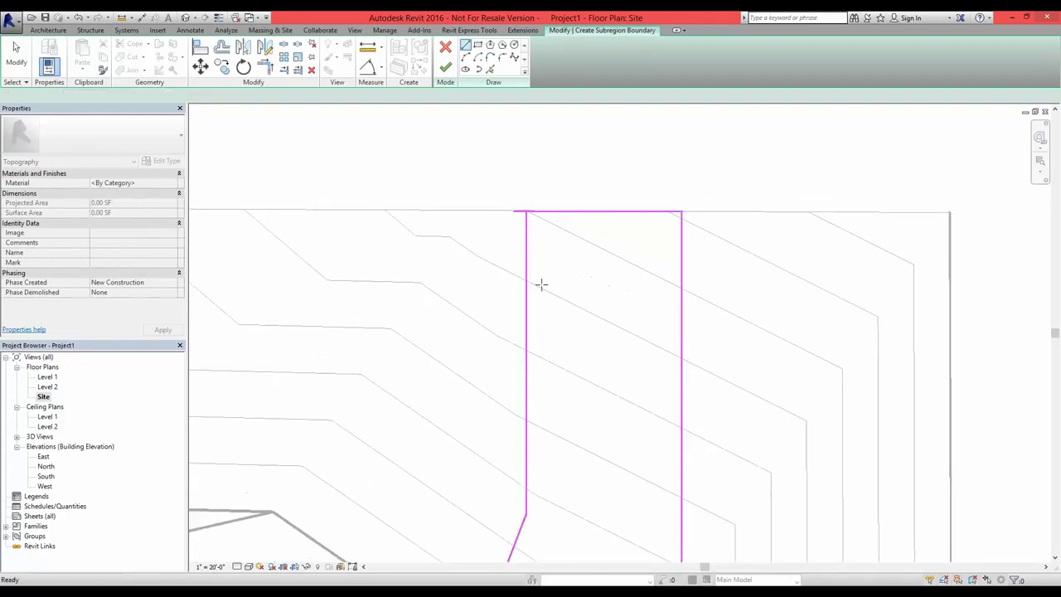
# - Trim the boundary's north line to the adjoining western vertical line and finish the subregion
pyautogui.press('r')
pyautogui.click(561, 213)
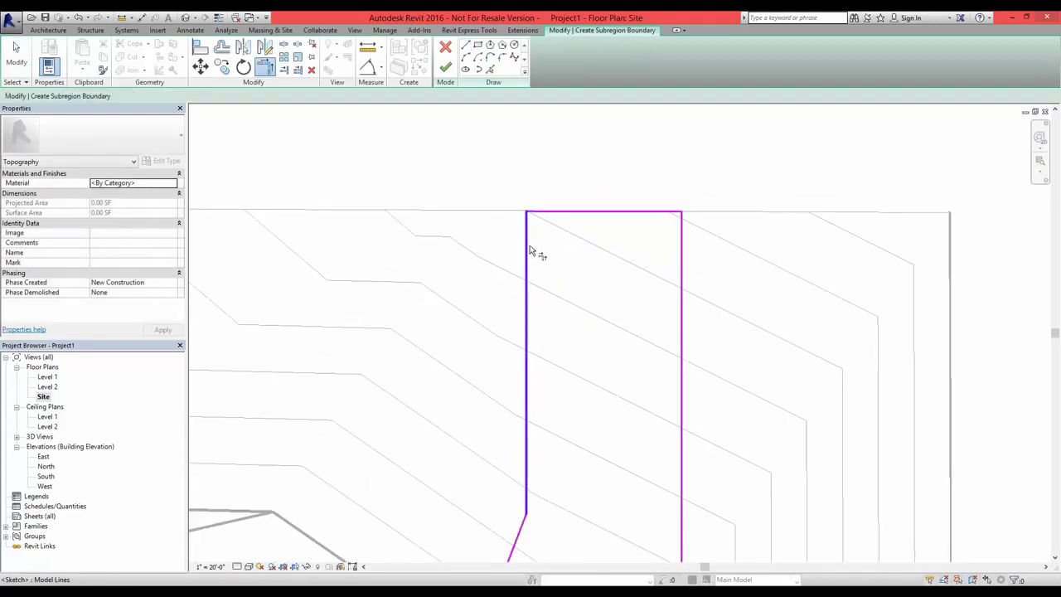
pyautogui.click(528, 249)
pyautogui.press('Escape')
pyautogui.click(446, 67)
pyautogui.click(621, 179)
pyautogui.scroll(-6, 618, 182)
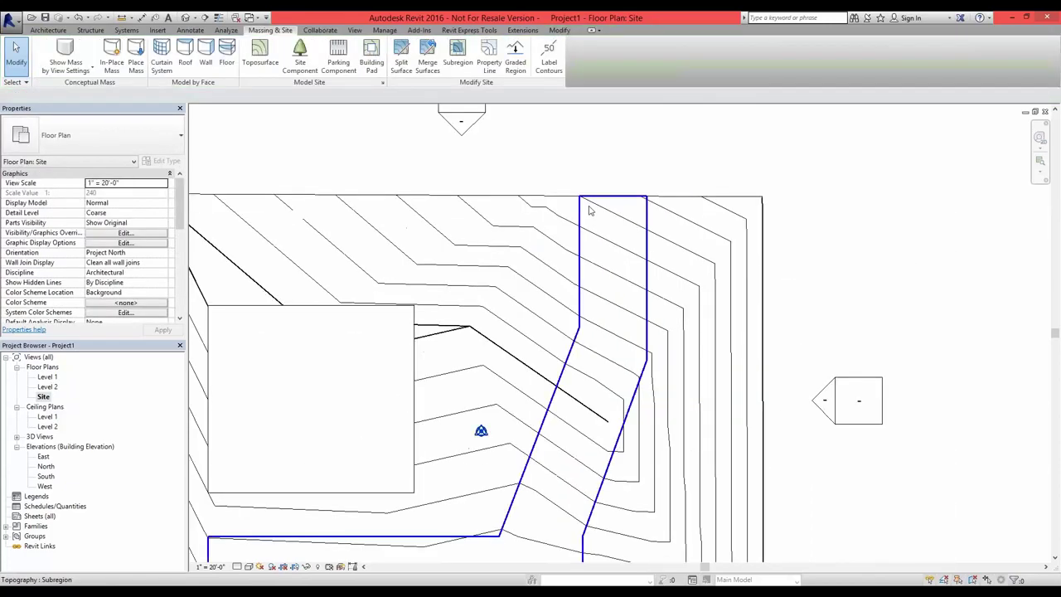
# - Switch to the 3D view and display the site in the Realistic visual style
pyautogui.click(186, 17)
pyautogui.keyDown('shift'); pyautogui.moveTo(725, 456); pyautogui.dragTo(601, 423, button='middle'); pyautogui.keyUp('shift')
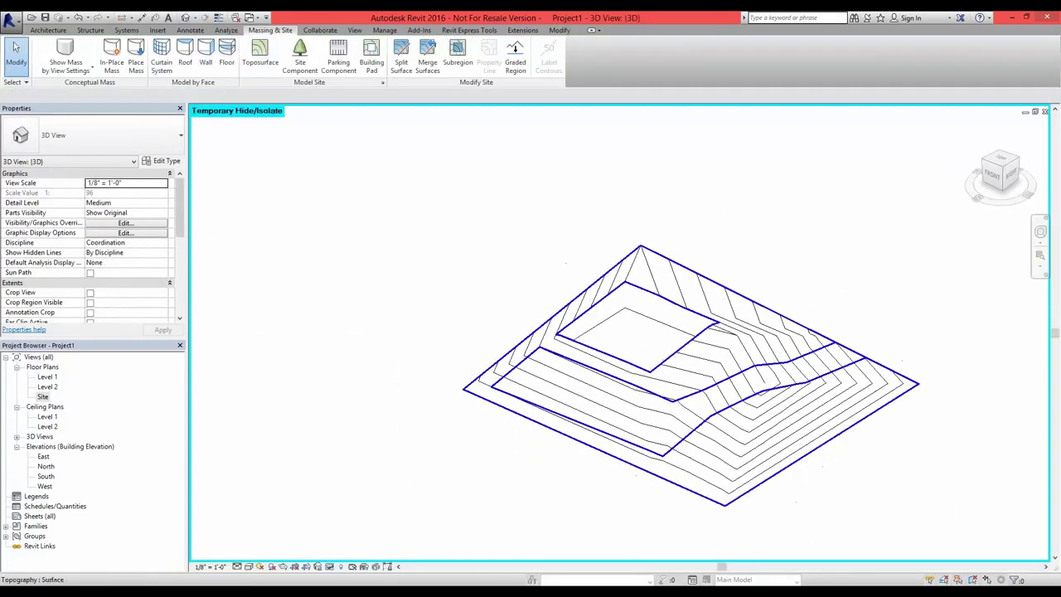
pyautogui.click(249, 566)
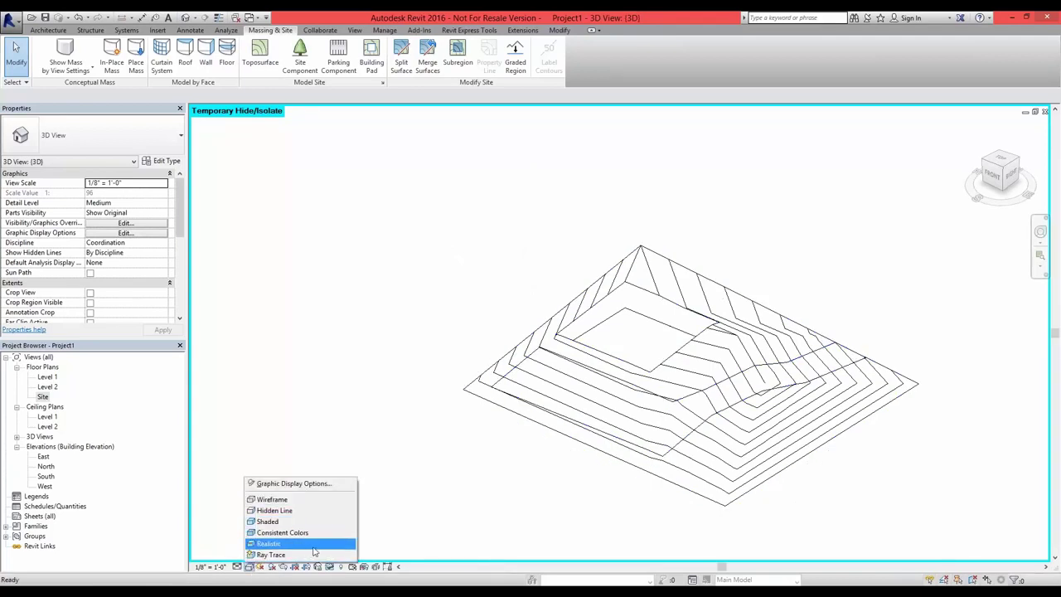
pyautogui.click(308, 545)
pyautogui.moveTo(500, 450)
pyautogui.mouseDown(button='middle')
pyautogui.moveTo(445, 440)
pyautogui.moveTo(615, 473)
pyautogui.mouseUp(button='middle')
pyautogui.scroll(2, 546, 389)
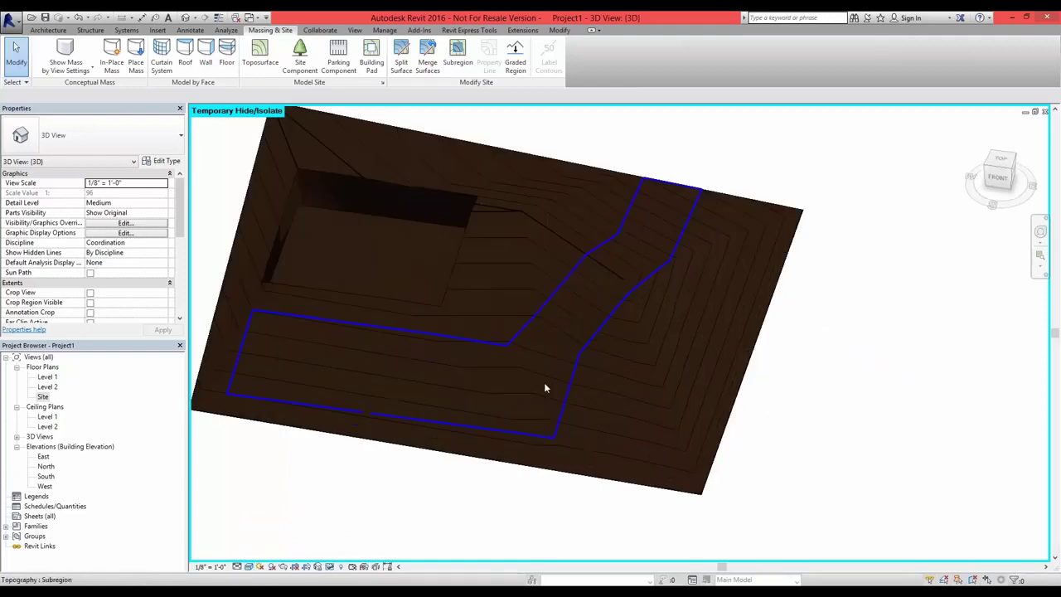
# - Assign the Aluminum material to the driveway subregion
pyautogui.click(528, 334)
pyautogui.click(174, 183)
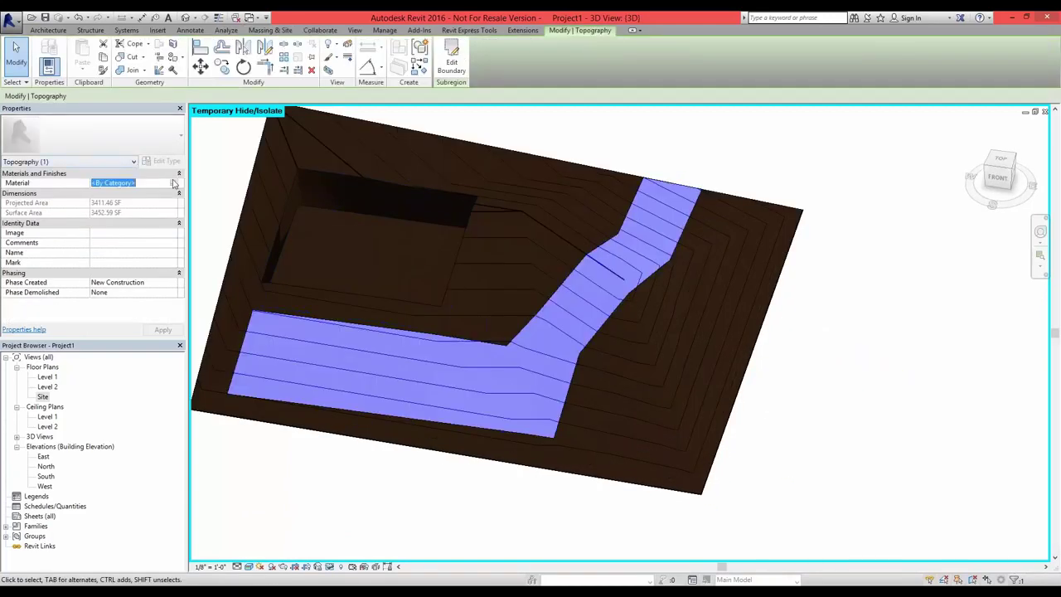
pyautogui.click(173, 183)
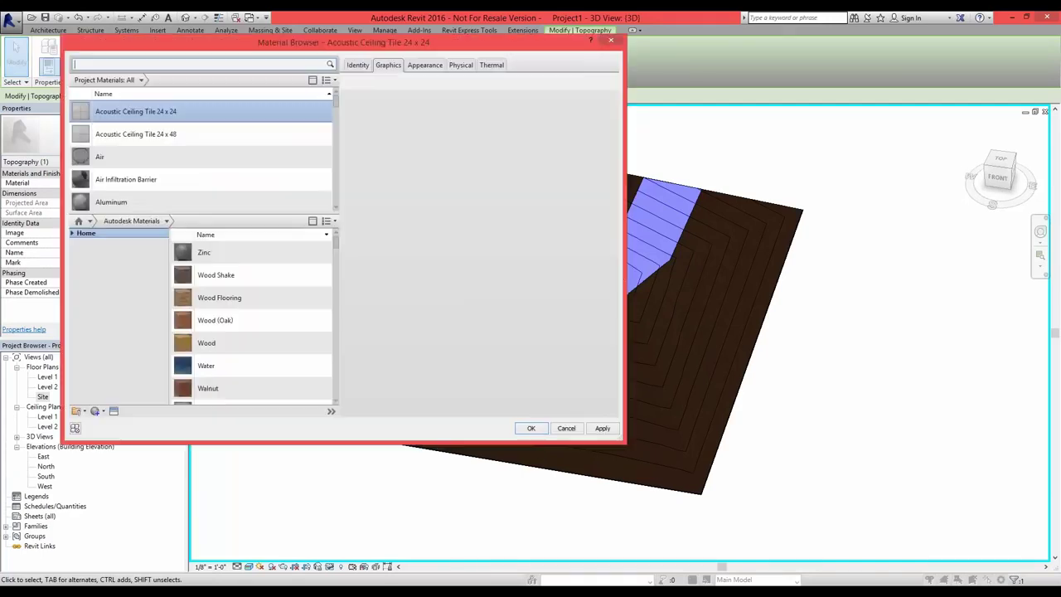
pyautogui.click(124, 156)
pyautogui.click(124, 200)
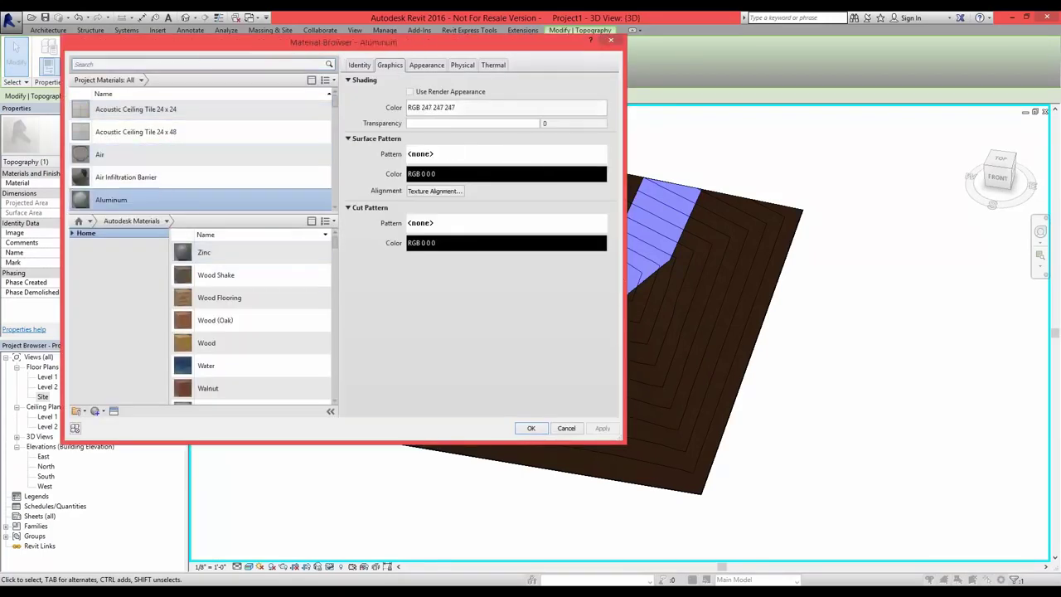
pyautogui.click(529, 428)
pyautogui.click(775, 404)
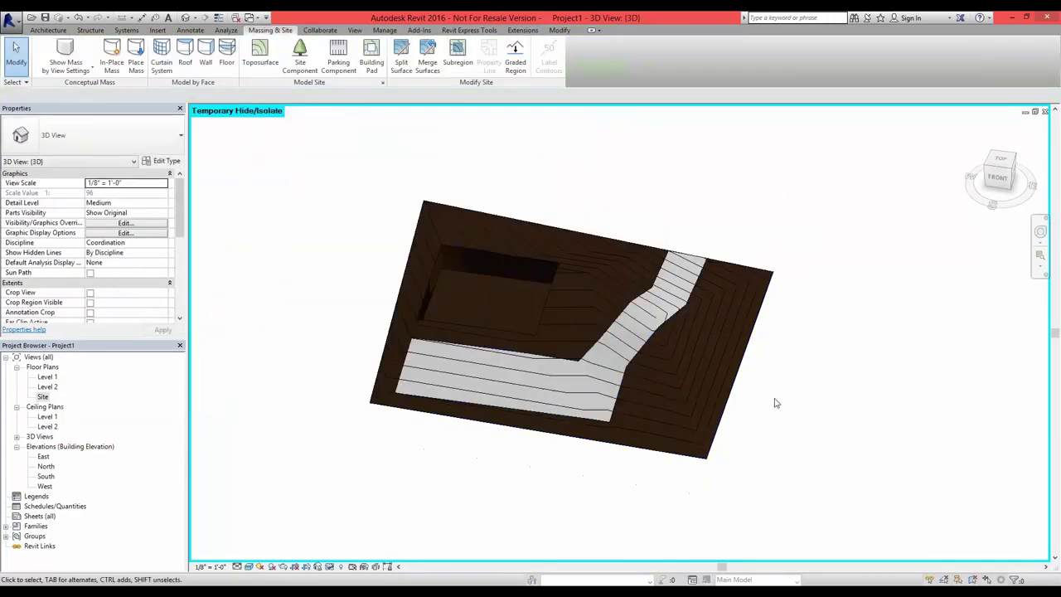
# - Examine the driveway subregion and the surrounding terrain in 3D from several sides and from above
pyautogui.keyDown('shift'); pyautogui.moveTo(743, 423); pyautogui.dragTo(530, 364, button='middle'); pyautogui.keyUp('shift')
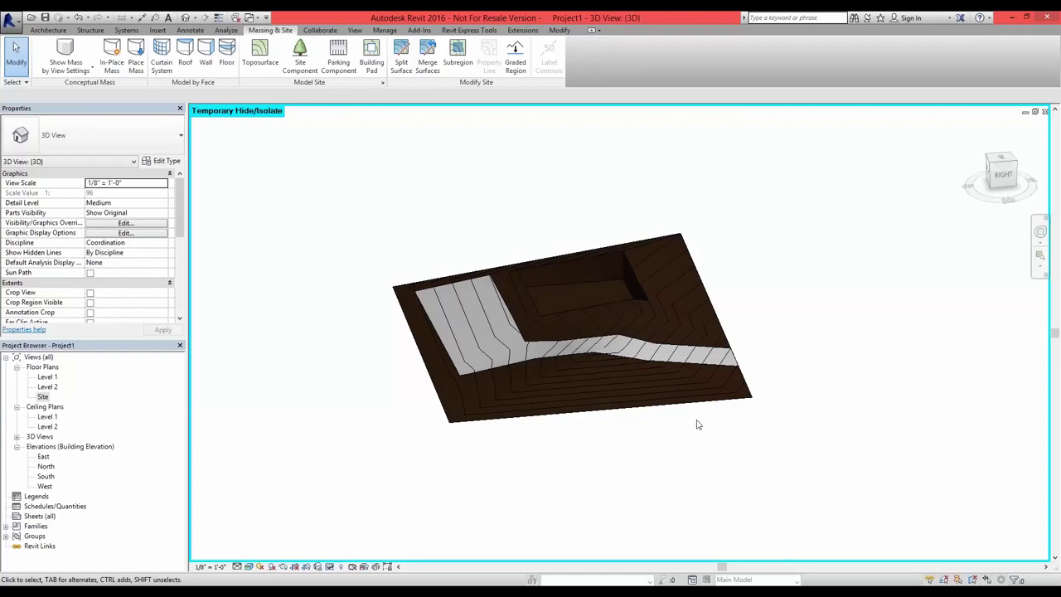
pyautogui.keyDown('shift'); pyautogui.moveTo(517, 372); pyautogui.dragTo(850, 348, button='middle'); pyautogui.keyUp('shift')
pyautogui.scroll(4, 506, 265)
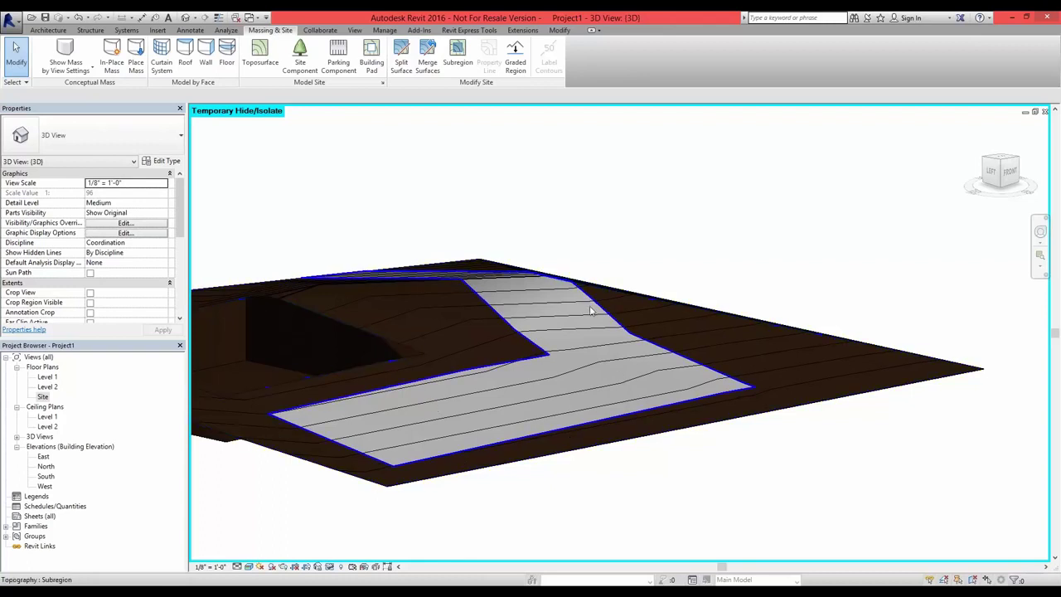
pyautogui.scroll(-2, 590, 310)
pyautogui.keyDown('shift'); pyautogui.moveTo(671, 363); pyautogui.dragTo(577, 483, button='middle'); pyautogui.keyUp('shift')
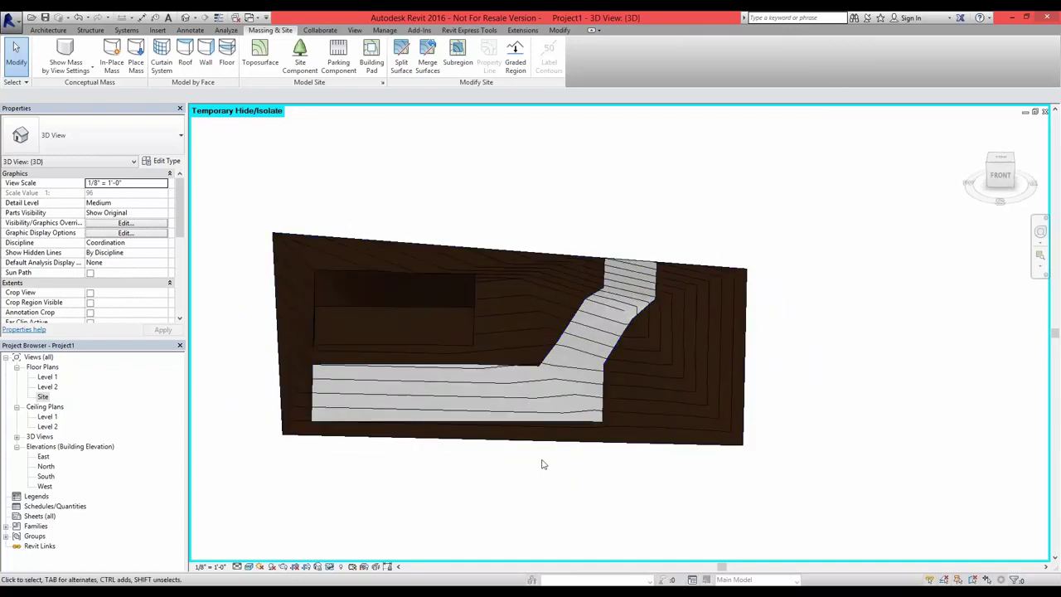
pyautogui.keyDown('shift'); pyautogui.moveTo(583, 365); pyautogui.dragTo(647, 389, button='middle'); pyautogui.keyUp('shift')
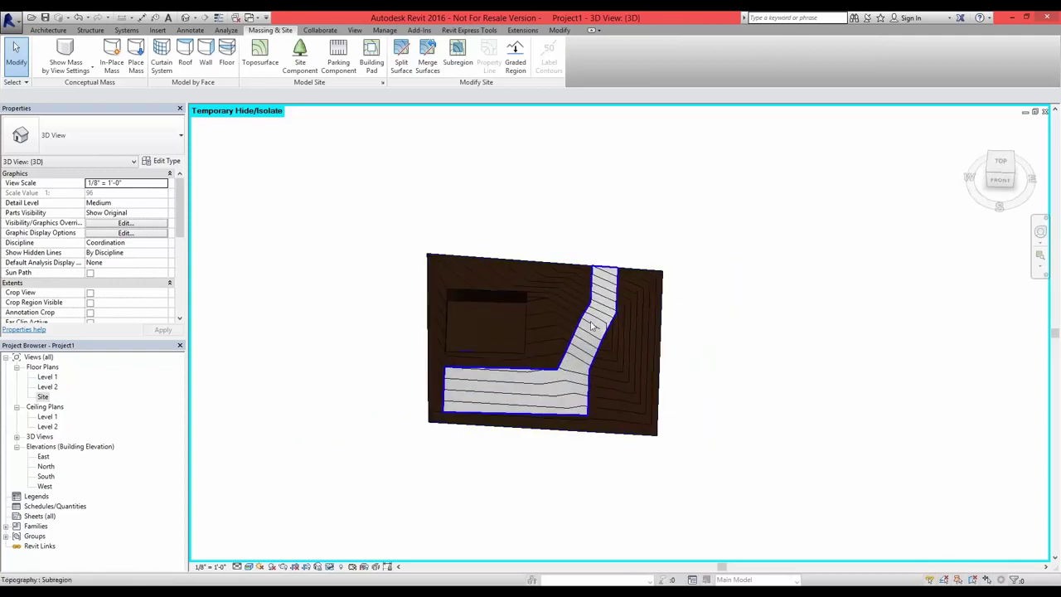
# - Open the Site floor plan and label the contours along a slanted line about 106' long, from the surface's north edge to its south edge
pyautogui.doubleClick(43, 396)
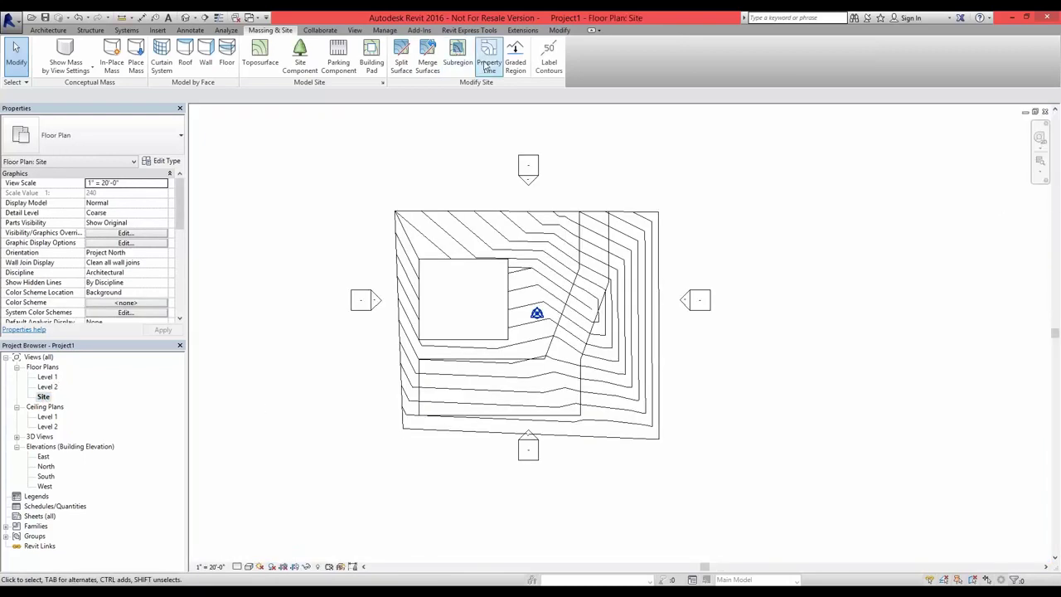
pyautogui.scroll(3, 543, 274)
pyautogui.moveTo(542, 279); pyautogui.dragTo(629, 254, button='middle')
pyautogui.scroll(-3, 629, 253)
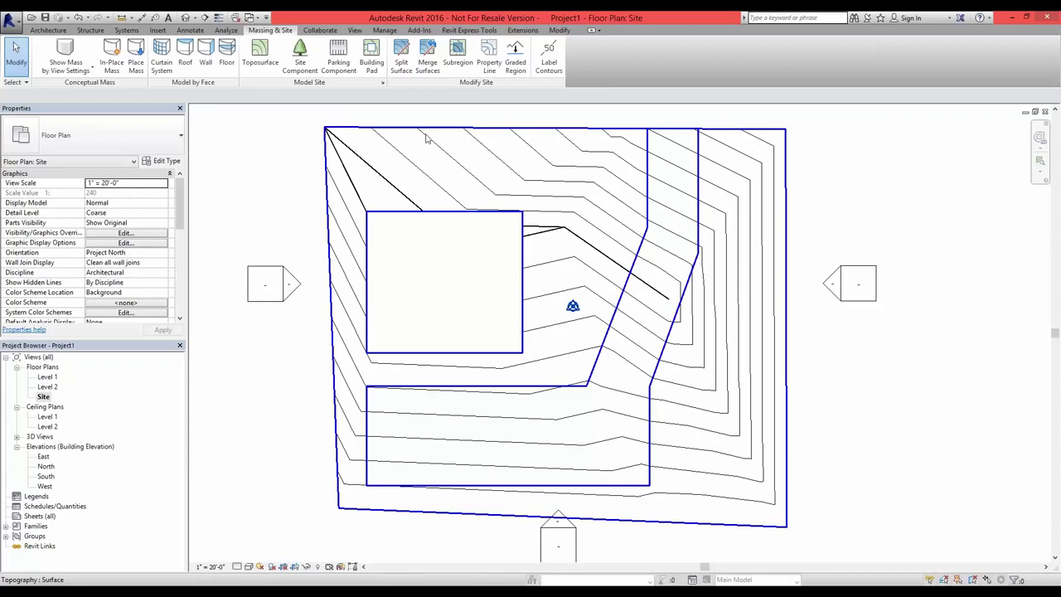
pyautogui.click(551, 60)
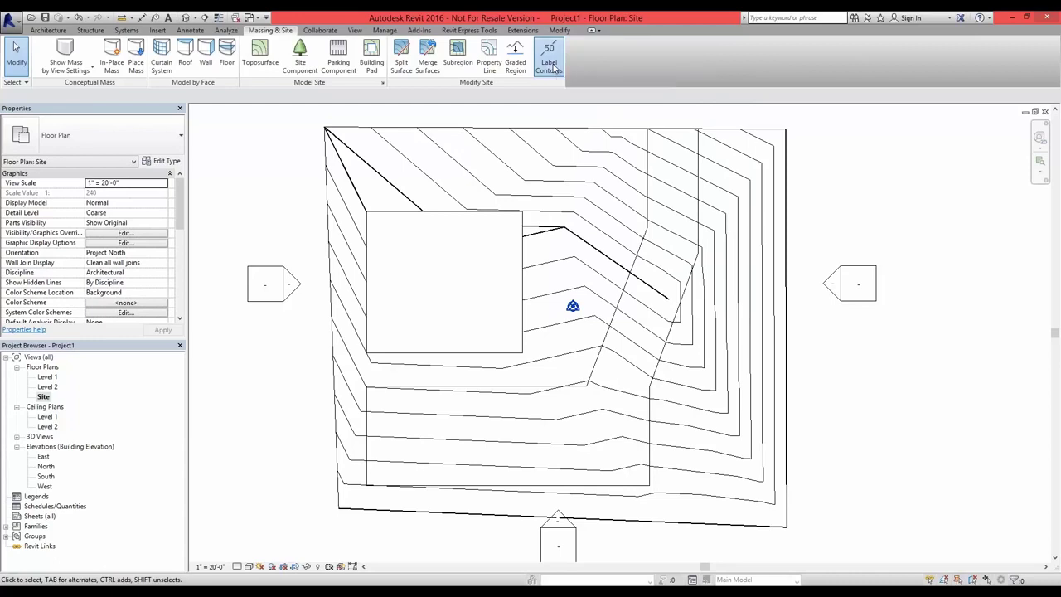
pyautogui.click(636, 135)
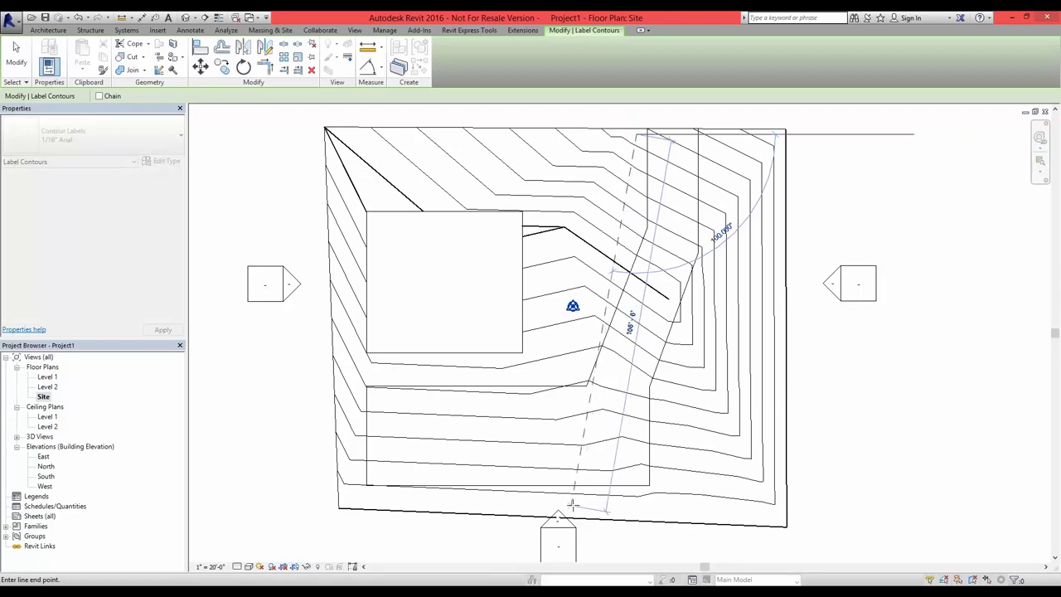
pyautogui.click(571, 503)
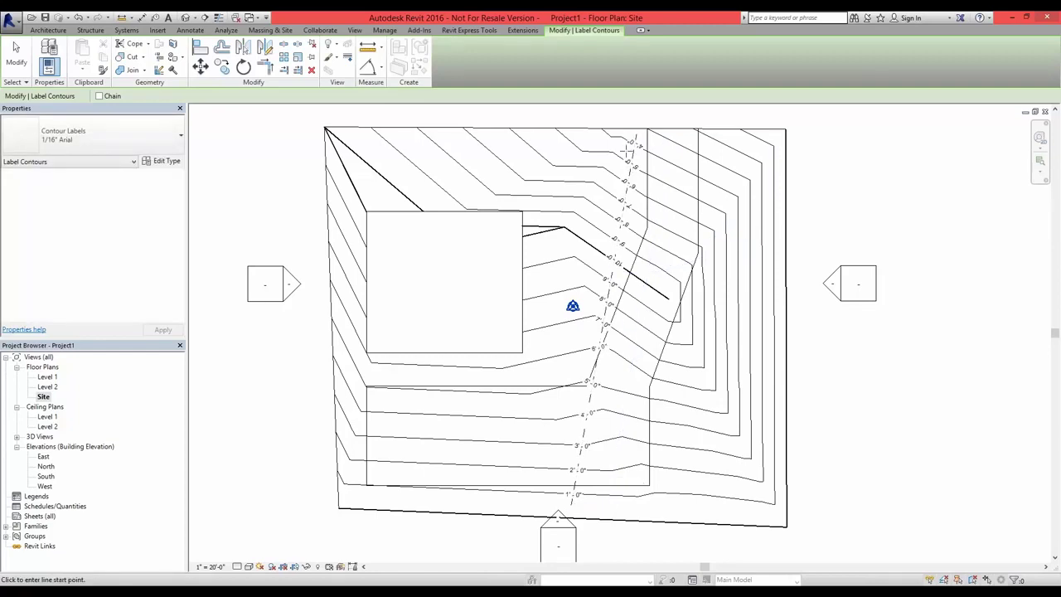
# - Inspect the elevation labels along the contour label line up to the north edge and end the labelling command
pyautogui.scroll(5, 638, 337)
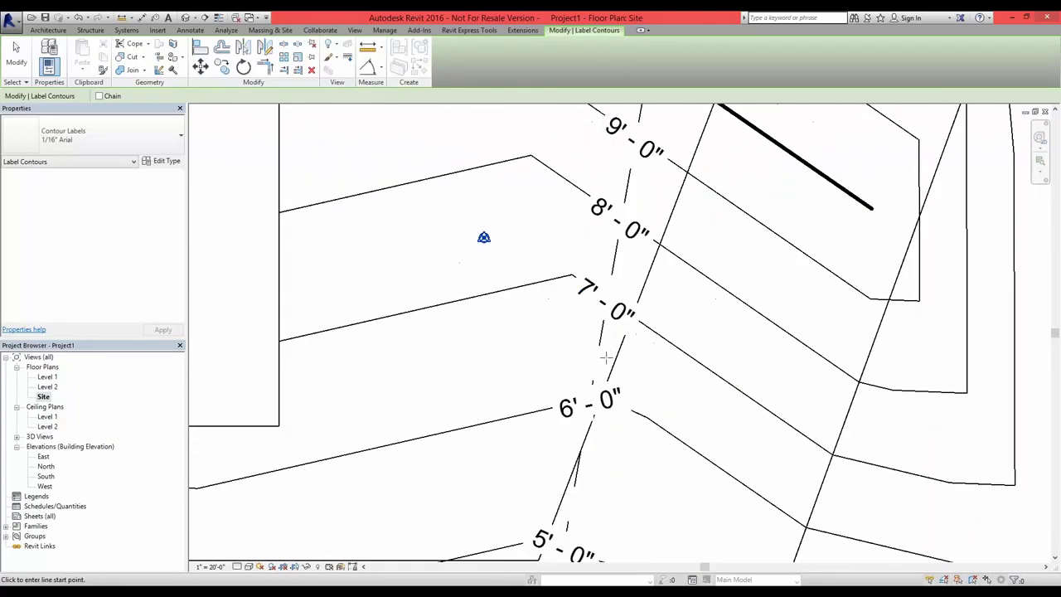
pyautogui.moveTo(596, 249); pyautogui.dragTo(609, 412, button='middle')
pyautogui.moveTo(652, 241); pyautogui.dragTo(610, 397, button='middle')
pyautogui.scroll(-2, 610, 394)
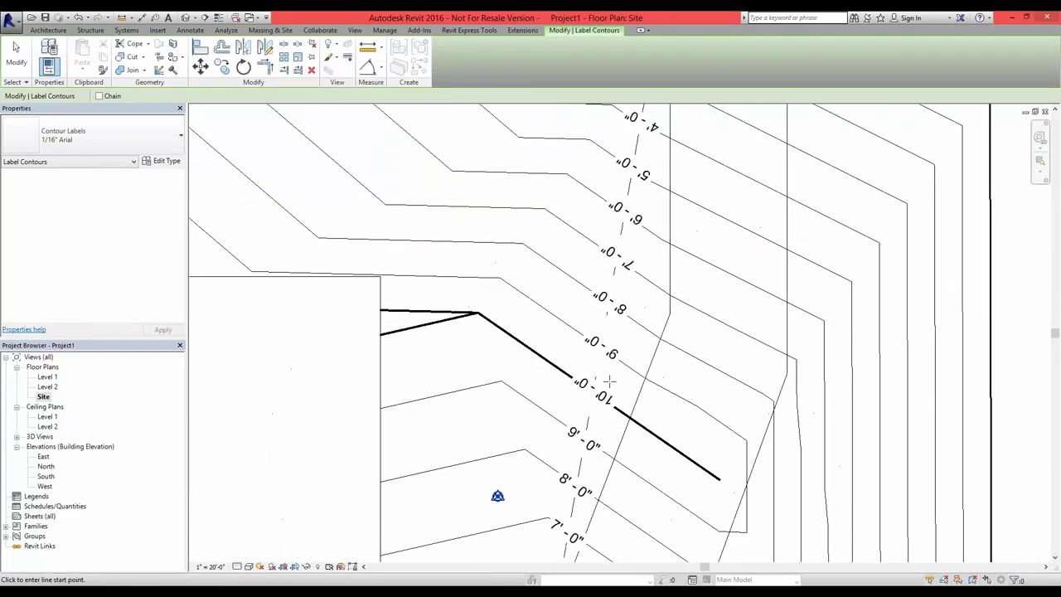
pyautogui.scroll(-2, 607, 298)
pyautogui.moveTo(613, 203); pyautogui.dragTo(628, 277, button='middle')
pyautogui.scroll(3, 629, 272)
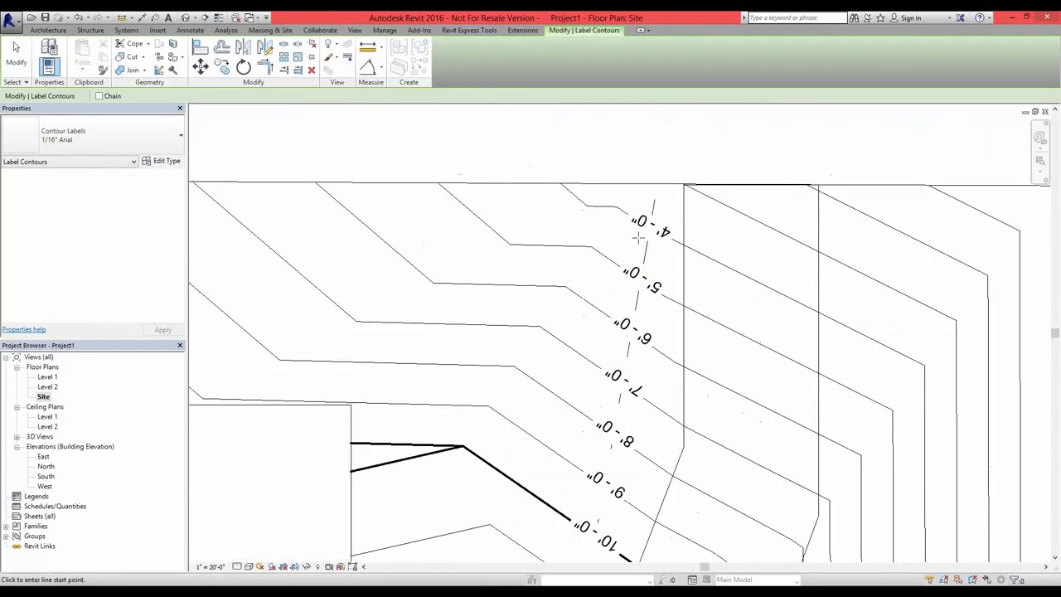
pyautogui.scroll(-4, 727, 334)
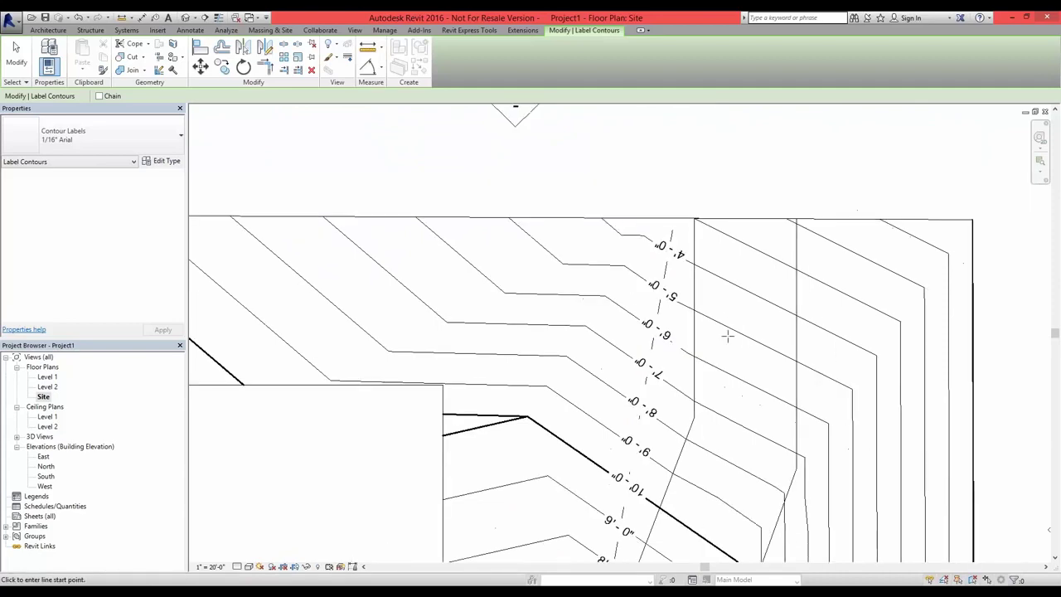
pyautogui.moveTo(709, 427)
pyautogui.mouseDown(button='middle')
pyautogui.moveTo(683, 304)
pyautogui.moveTo(647, 232)
pyautogui.mouseUp(button='middle')
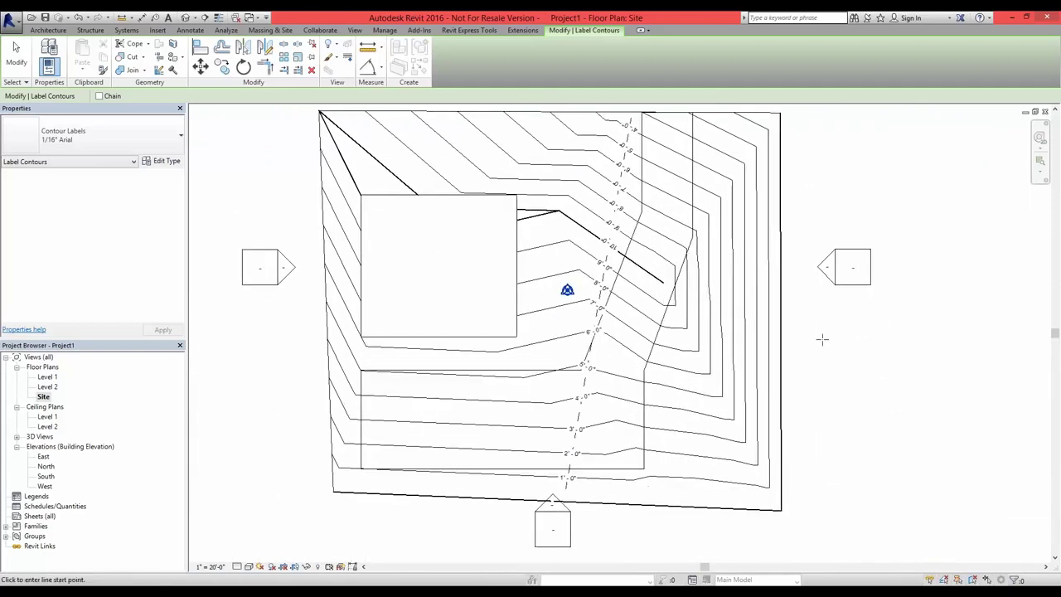
pyautogui.press('Escape')
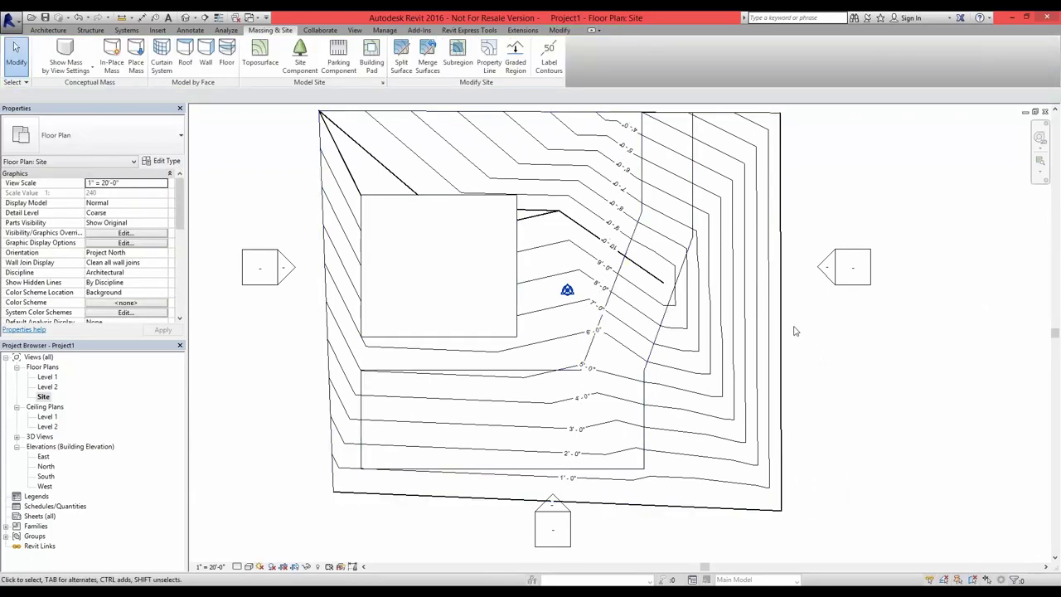
# - Draw a vertical building section through the building pad, from north of the site to south of it
pyautogui.scroll(-1, 716, 335)
pyautogui.moveTo(715, 336); pyautogui.dragTo(629, 350, button='middle')
pyautogui.scroll(-2, 747, 352)
pyautogui.moveTo(747, 351); pyautogui.dragTo(643, 355, button='middle')
pyautogui.scroll(-1, 718, 313)
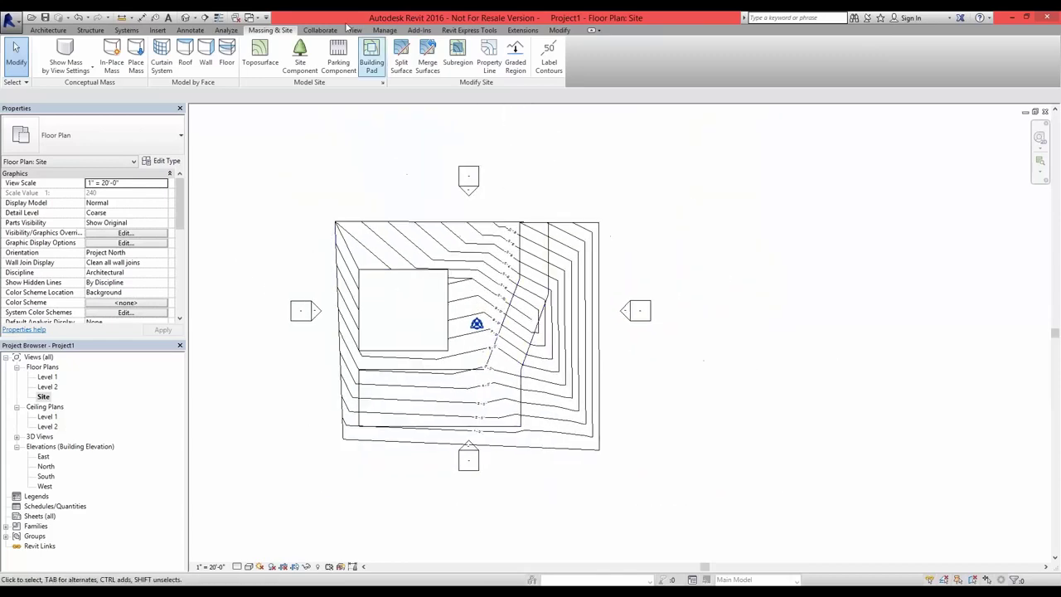
pyautogui.click(206, 18)
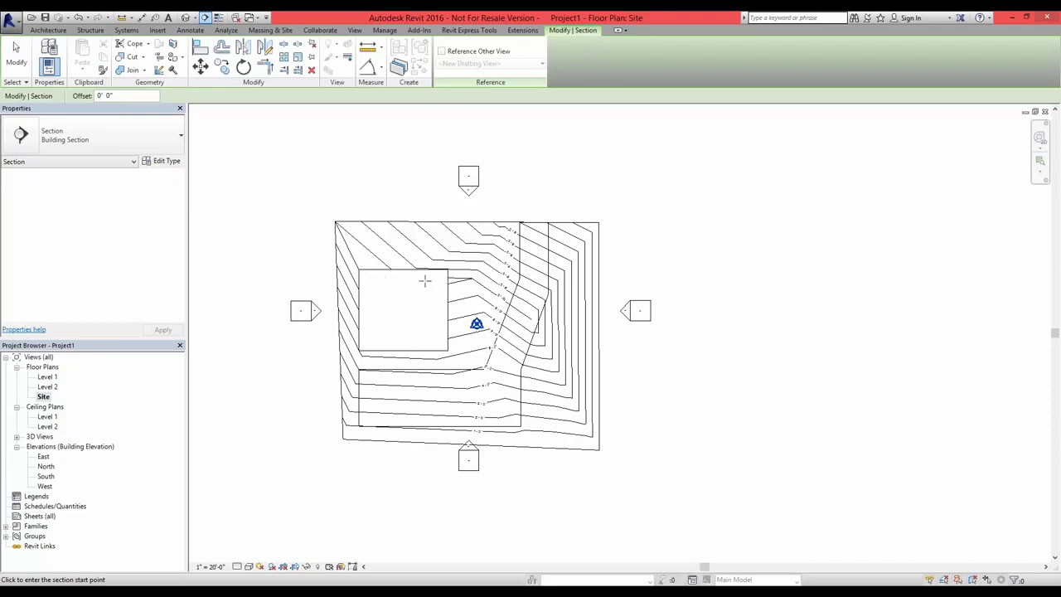
pyautogui.click(388, 158)
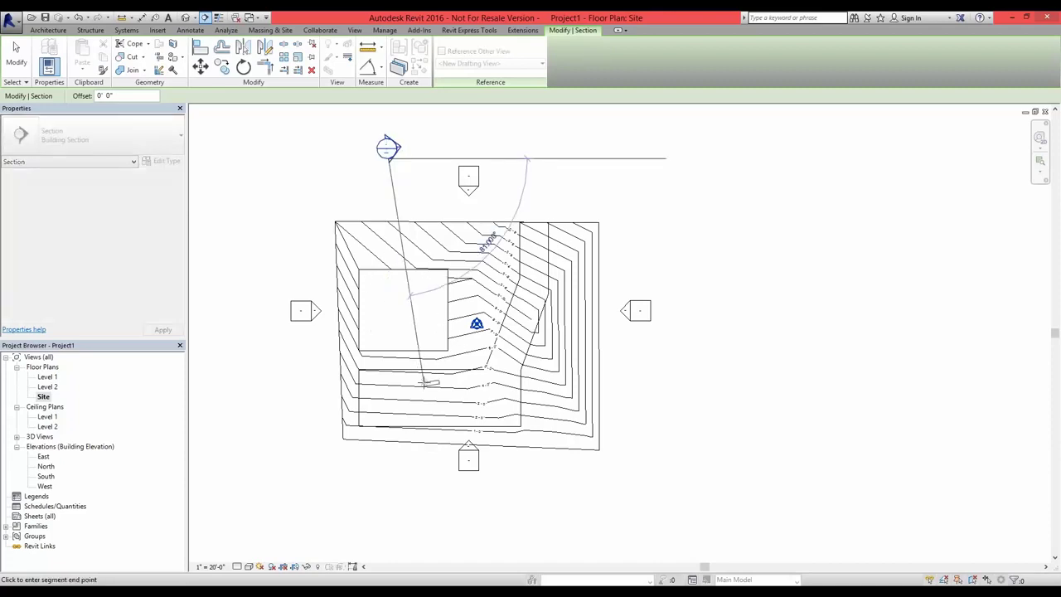
pyautogui.click(390, 500)
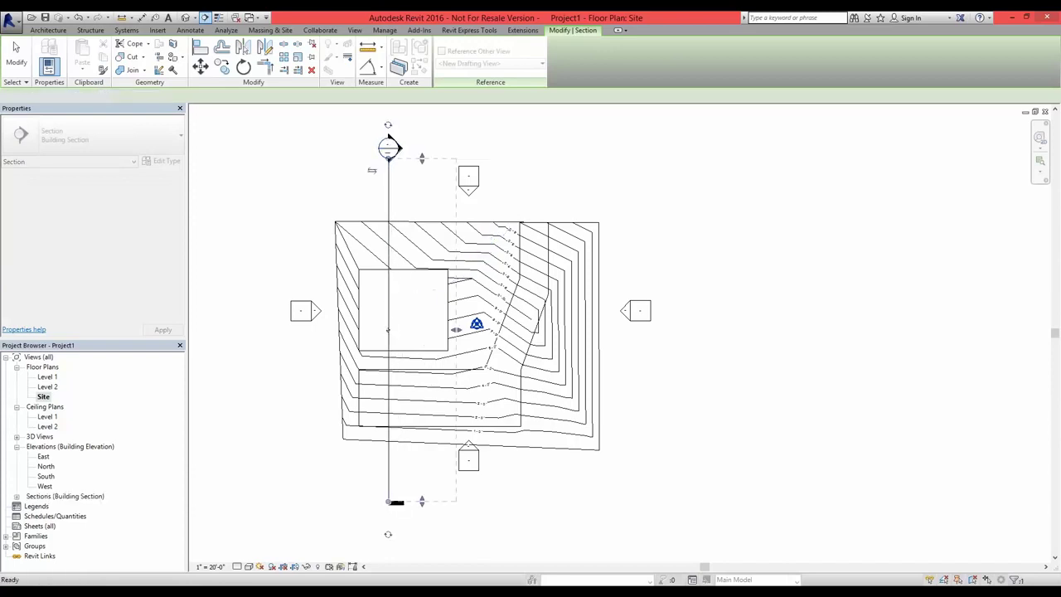
pyautogui.press('Escape')
pyautogui.press('Escape')
# - Open the new section's view and extend its crop region's lower edge well below the earth hatching
pyautogui.click(395, 167)
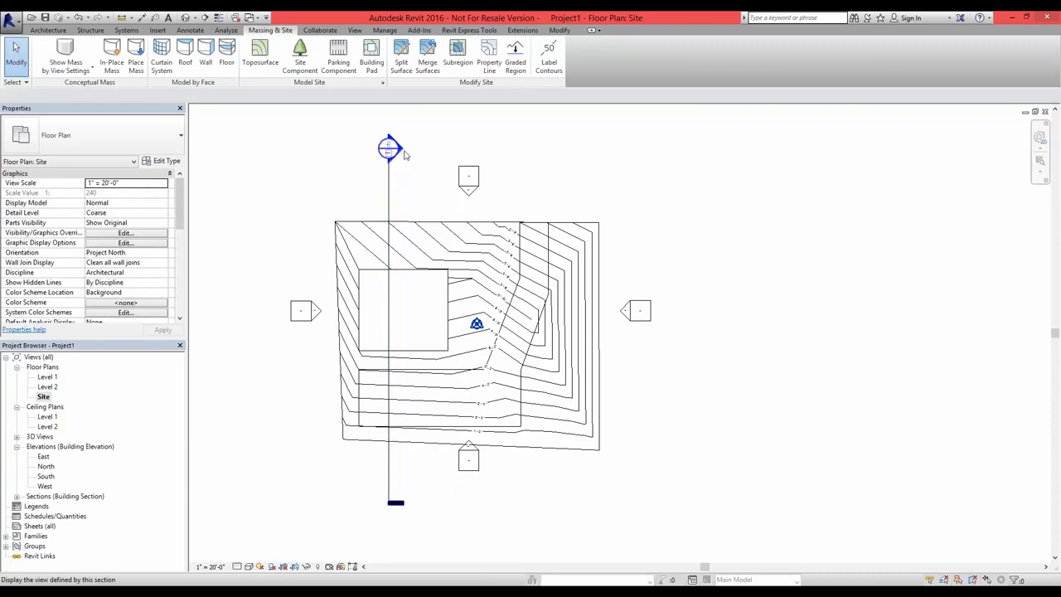
pyautogui.doubleClick(396, 167)
pyautogui.scroll(1, 669, 379)
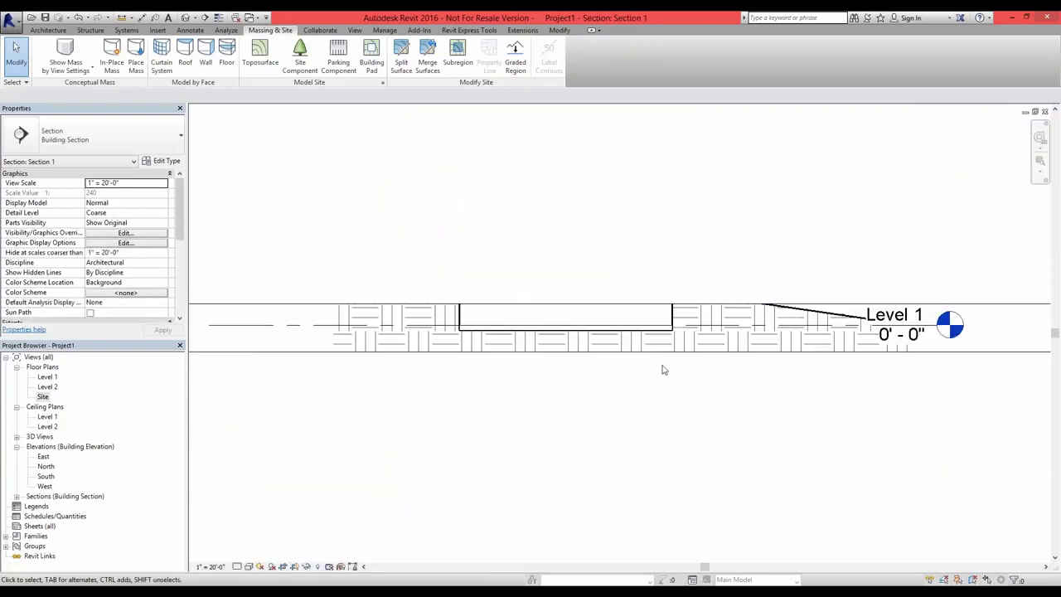
pyautogui.scroll(-3, 660, 368)
pyautogui.click(857, 362)
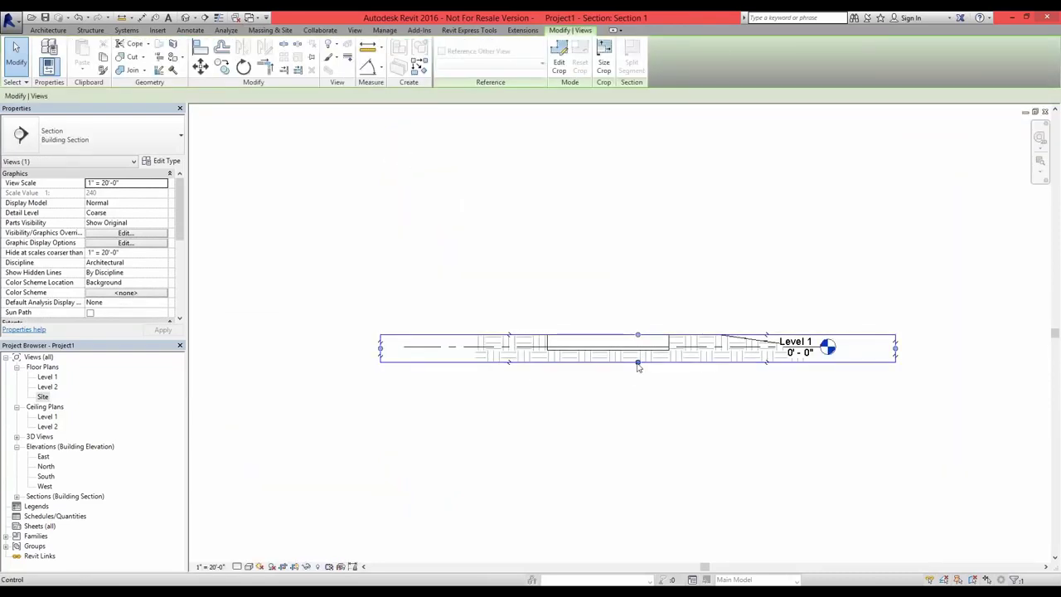
pyautogui.moveTo(637, 365); pyautogui.dragTo(638, 461)
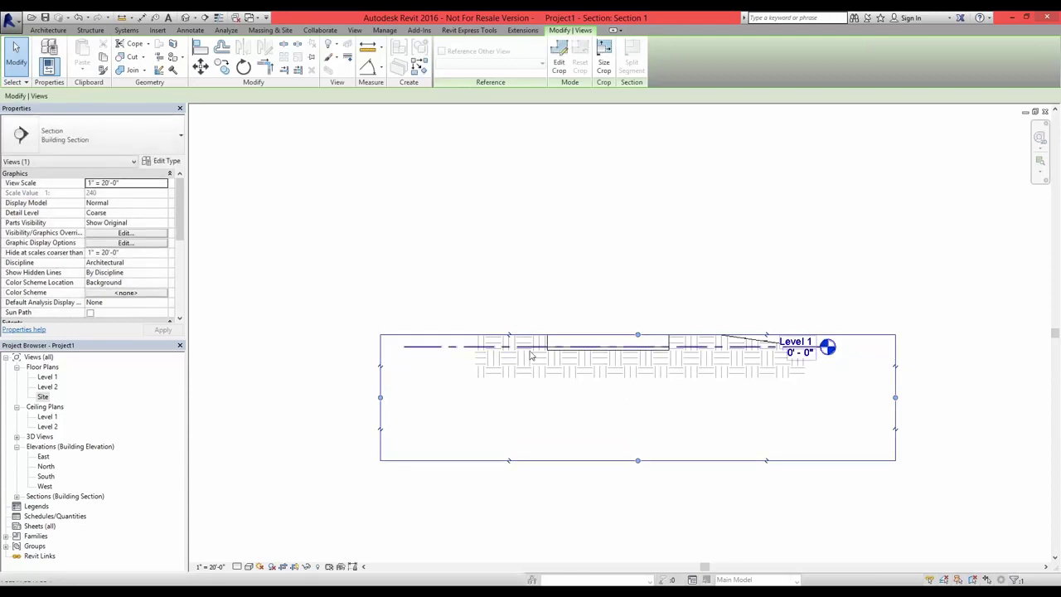
# - Set the building pad's height offset from Level 1 to -20' in the section view
pyautogui.click(568, 355)
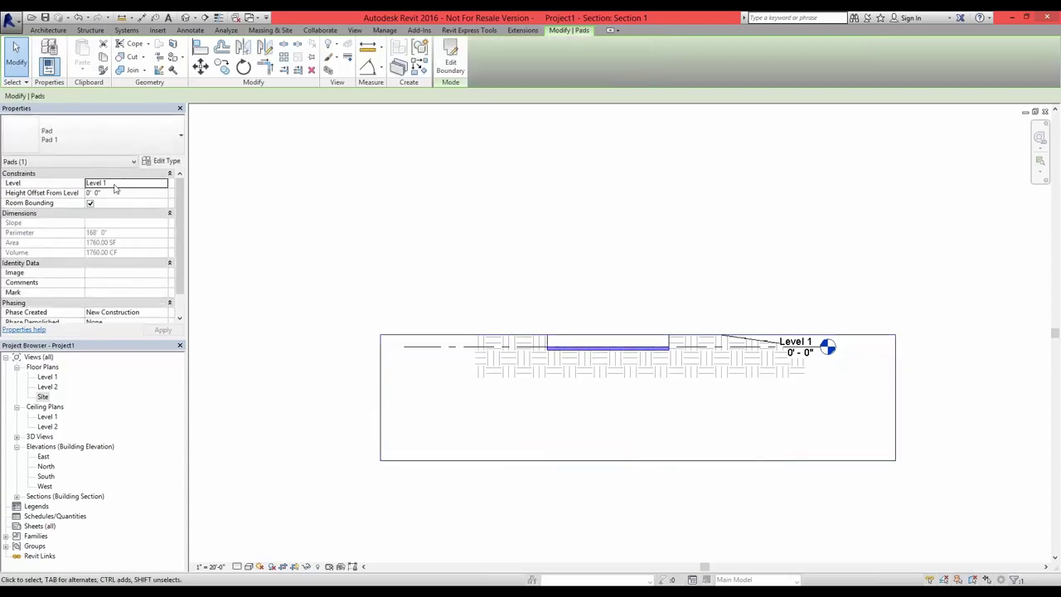
pyautogui.click(125, 193)
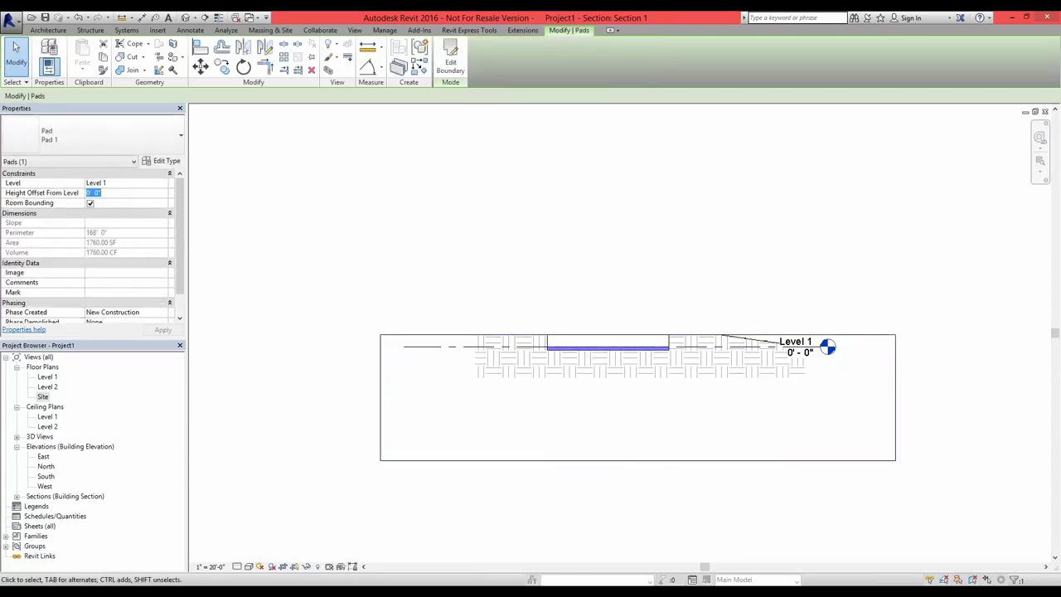
pyautogui.write('-20')
pyautogui.press('Return')
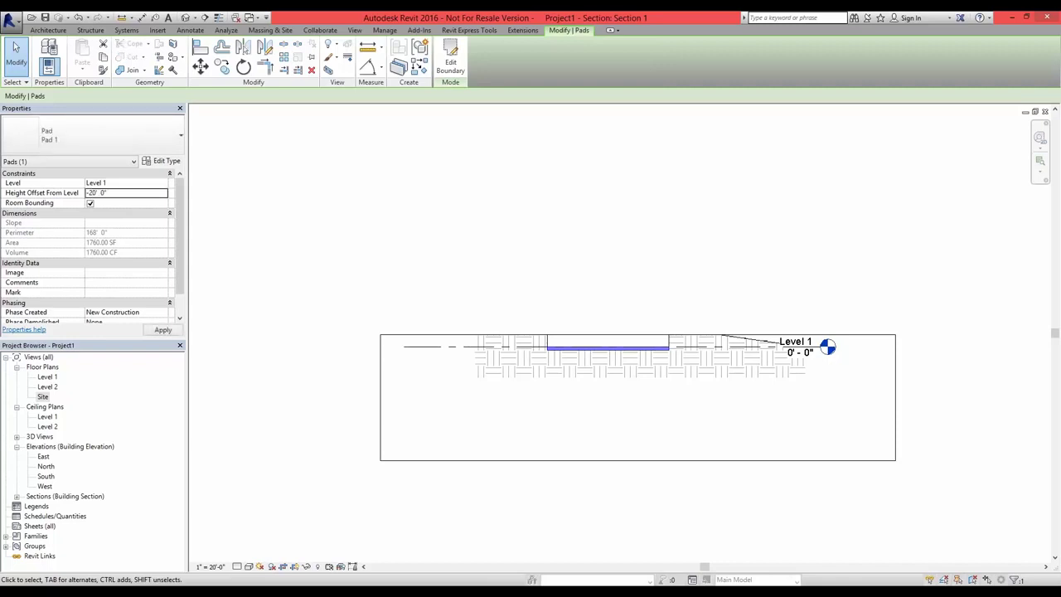
pyautogui.click(487, 431)
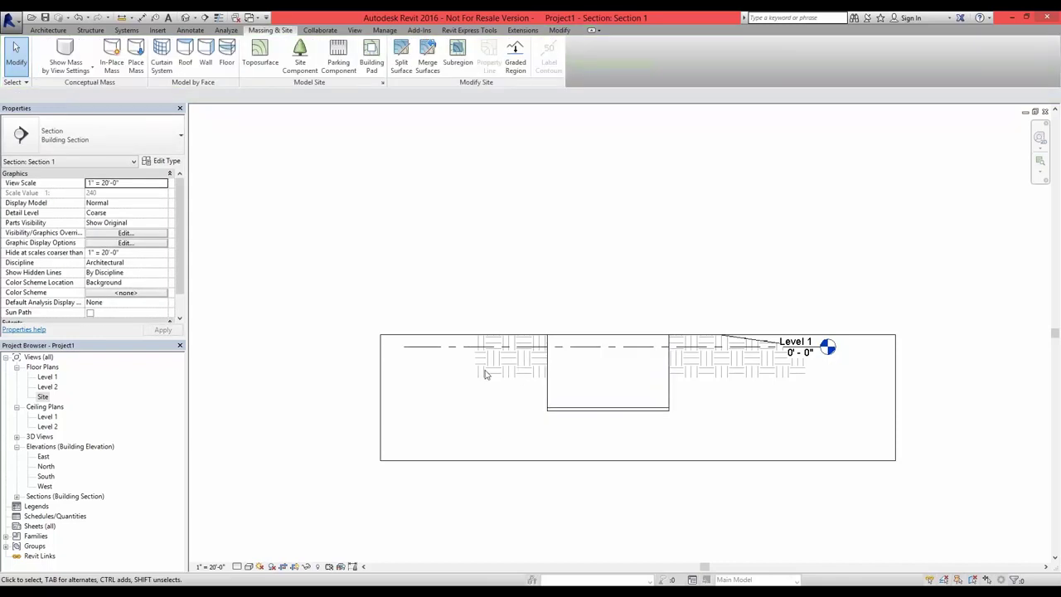
pyautogui.rightClick(819, 372)
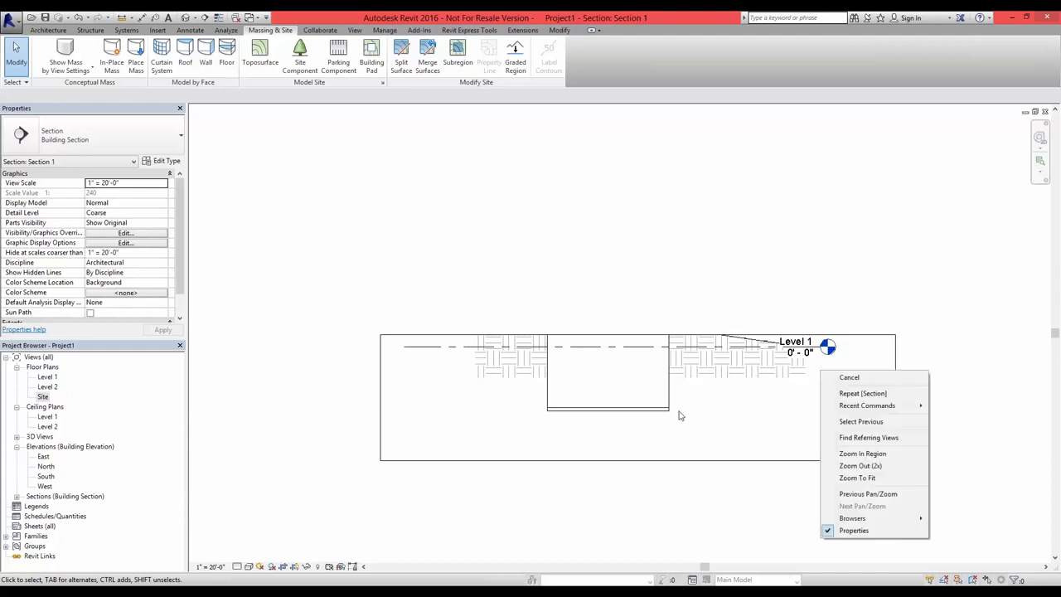
pyautogui.click(801, 526)
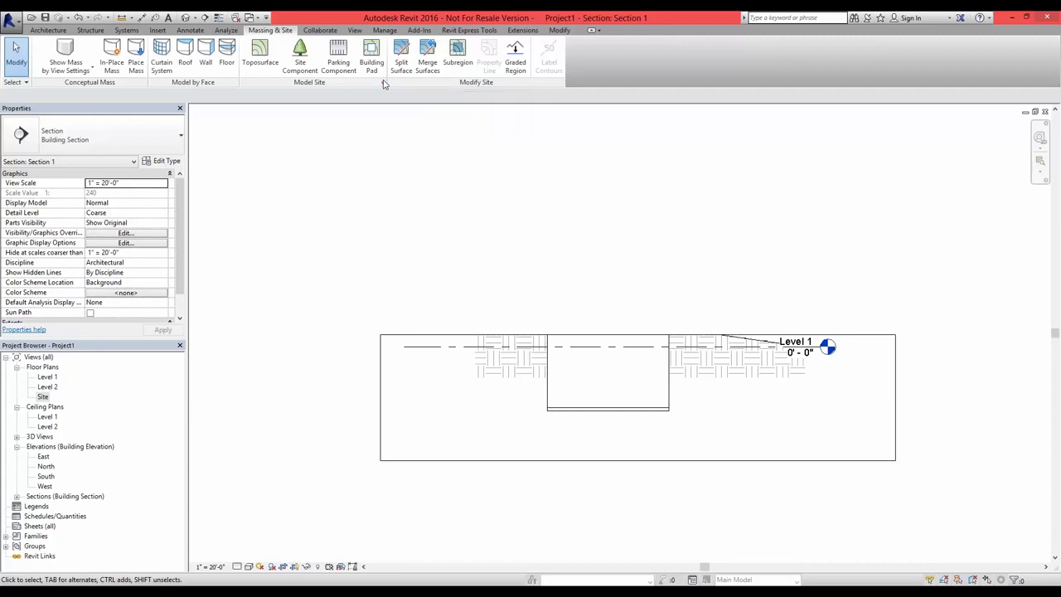
# - Set the elevation of the poche base to -30' in the site settings
pyautogui.click(383, 84)
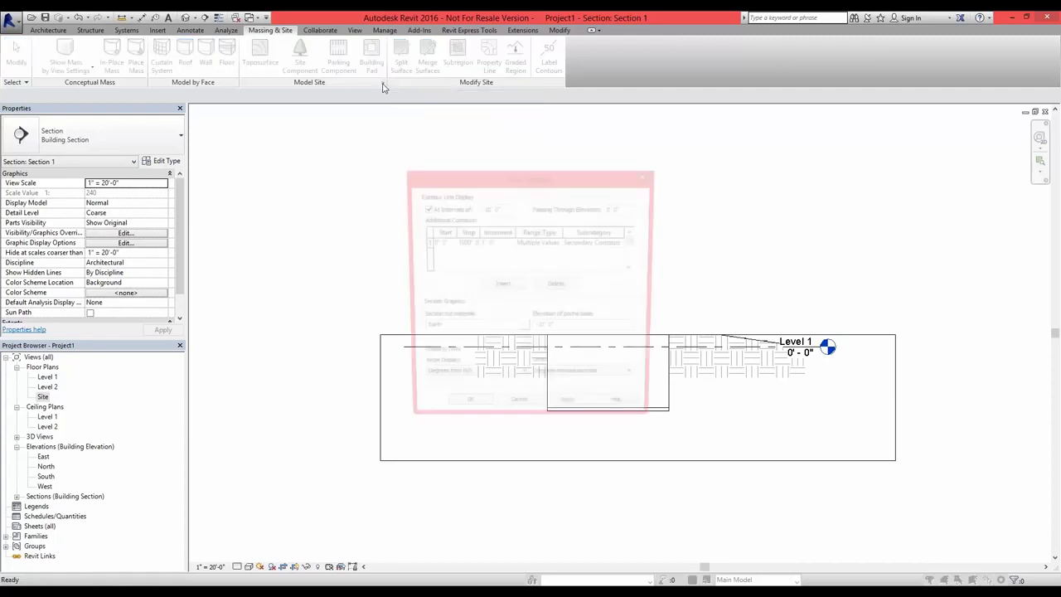
pyautogui.moveTo(497, 181); pyautogui.dragTo(294, 80)
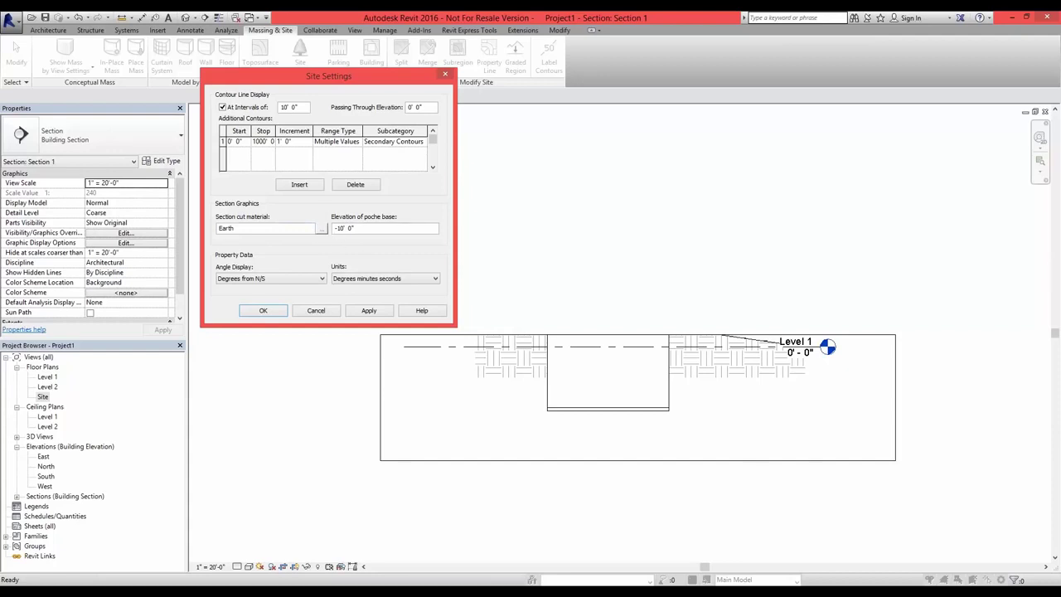
pyautogui.click(371, 228)
pyautogui.moveTo(355, 228); pyautogui.dragTo(280, 224)
pyautogui.write('-30')
pyautogui.press('Return')
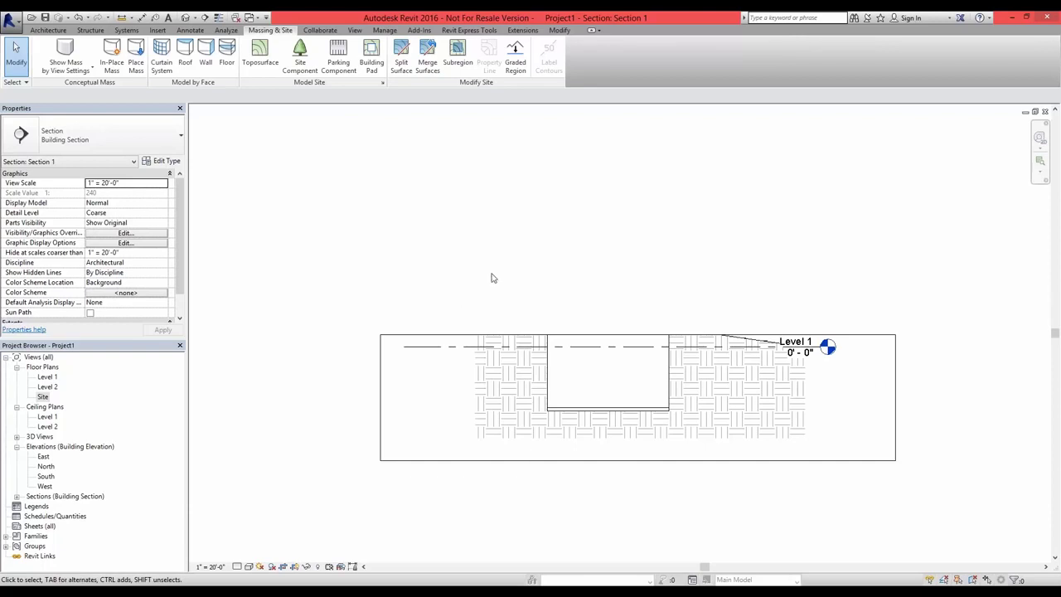
# - Extend the section view's crop region upward until its upper edge lies above Level 2
pyautogui.click(589, 335)
pyautogui.moveTo(637, 335); pyautogui.dragTo(638, 286)
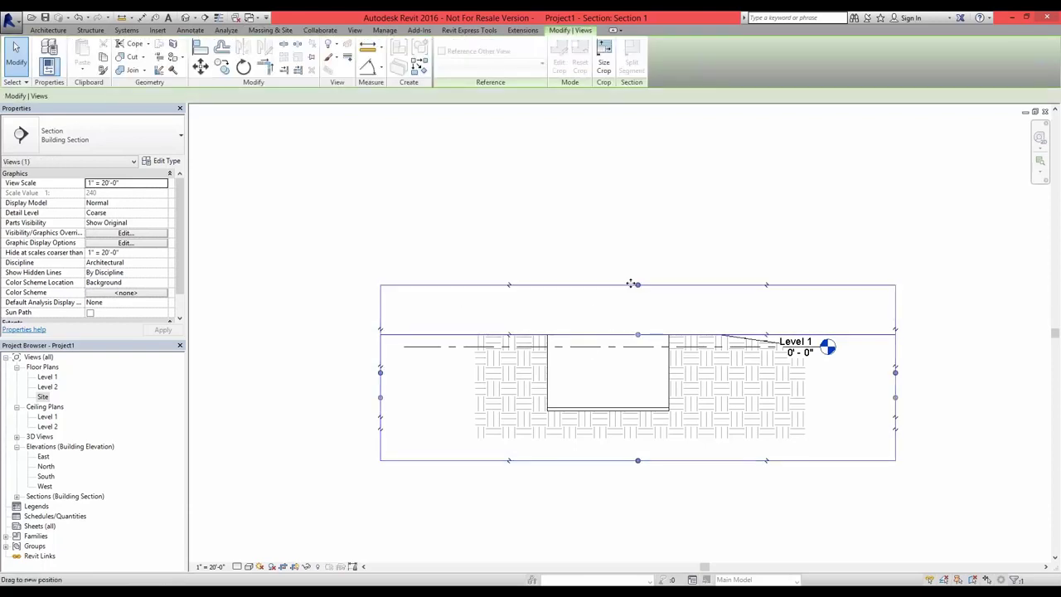
pyautogui.click(764, 492)
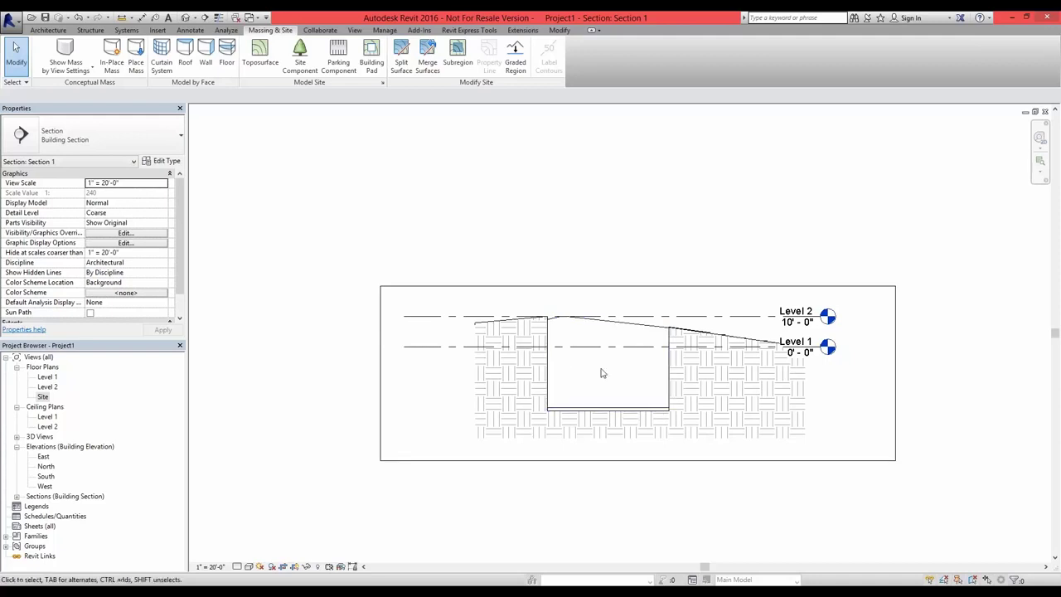
# - Review the property data options in the site settings, close them without changes, and open the Site floor plan for a closer look at the contours
pyautogui.click(382, 84)
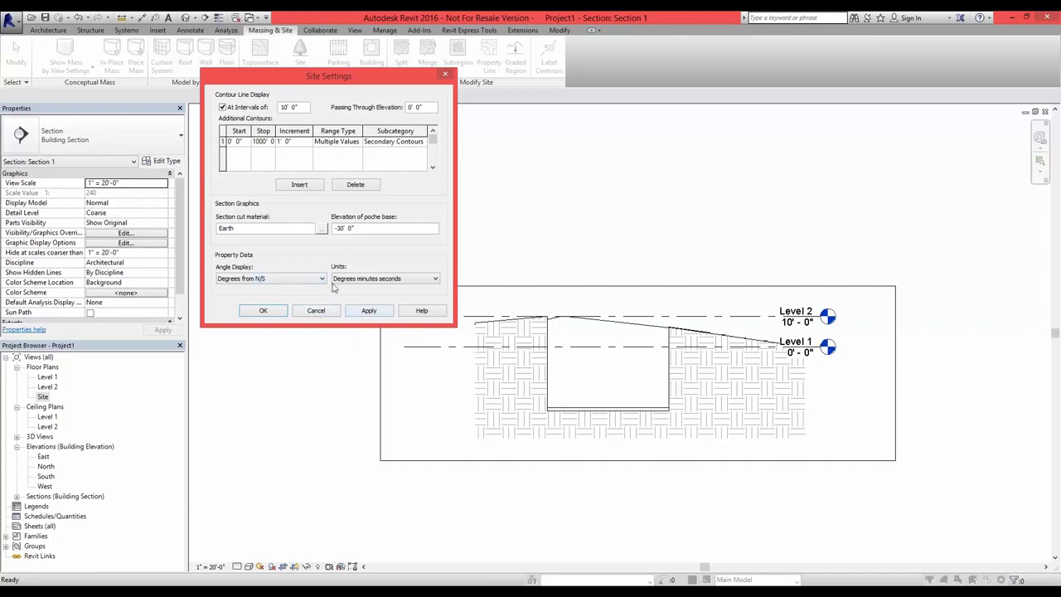
pyautogui.click(316, 310)
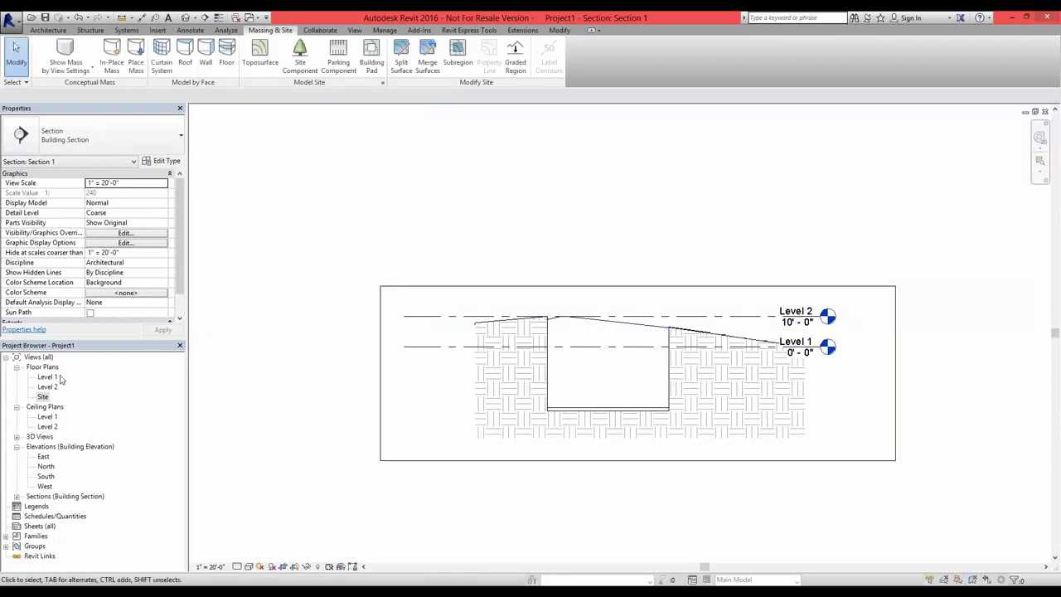
pyautogui.doubleClick(43, 397)
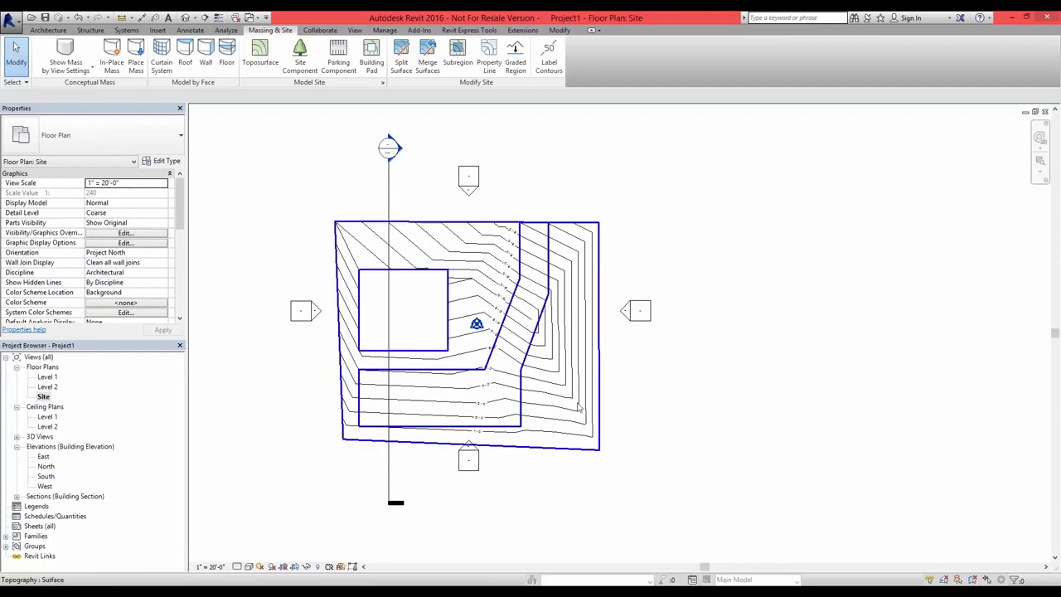
pyautogui.scroll(2, 574, 408)
pyautogui.scroll(3, 575, 408)
pyautogui.scroll(-2, 630, 422)
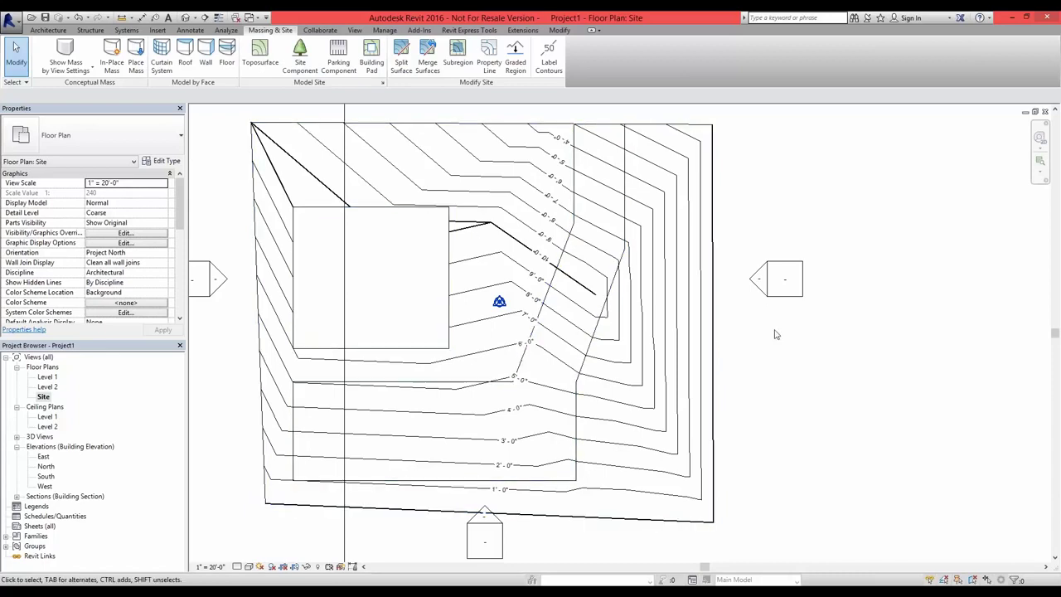
# - Override the projection line pattern of the Topography category's Primary Contours with Aligning Line 1/8" in the Site plan's visibility/graphics settings
pyautogui.press('v')
pyautogui.press('g')
pyautogui.scroll(-7, 693, 352)
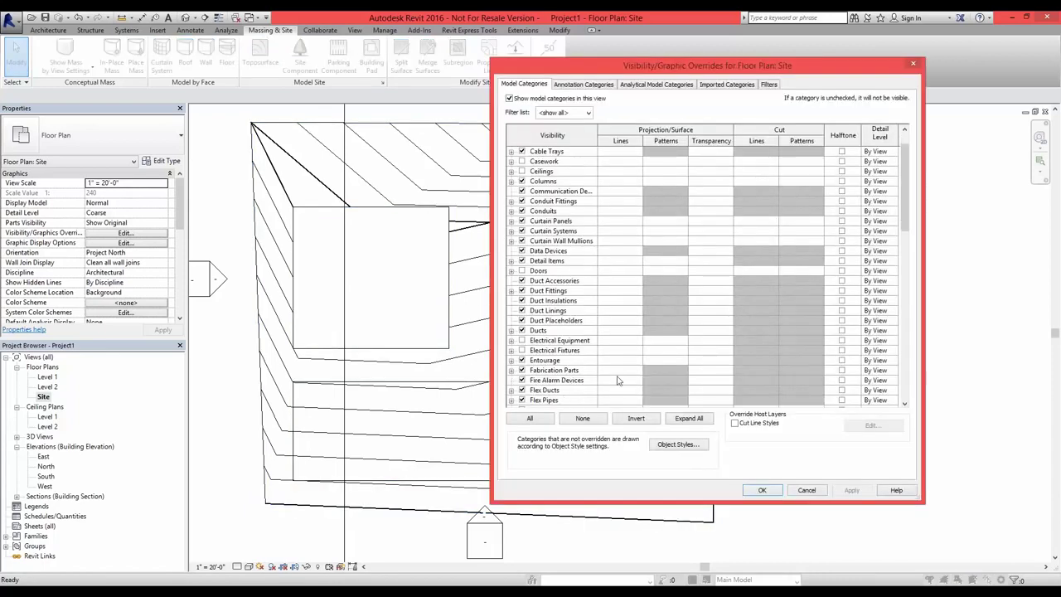
pyautogui.scroll(-10, 584, 377)
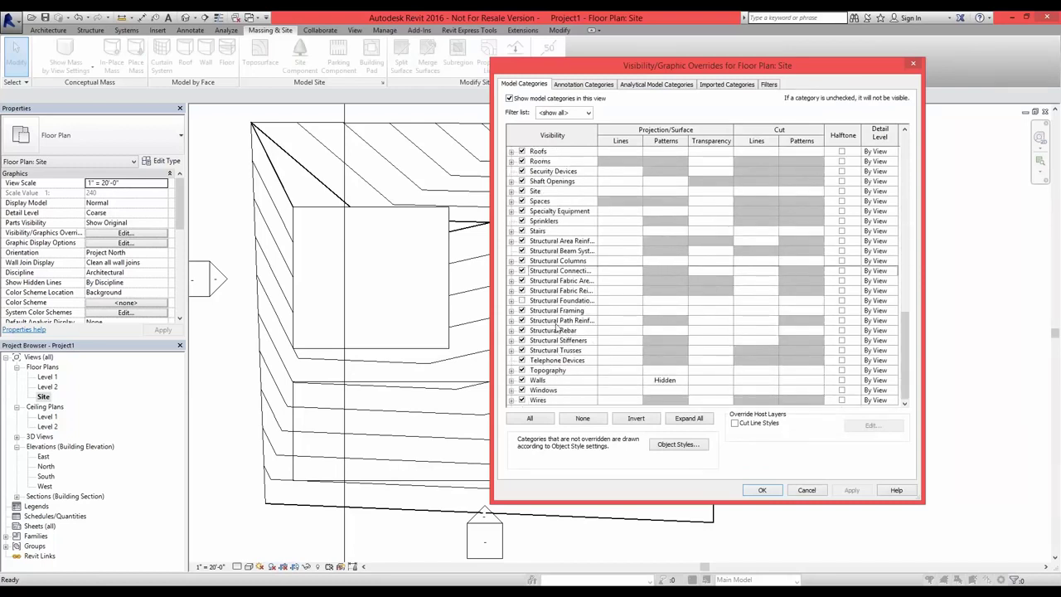
pyautogui.click(511, 370)
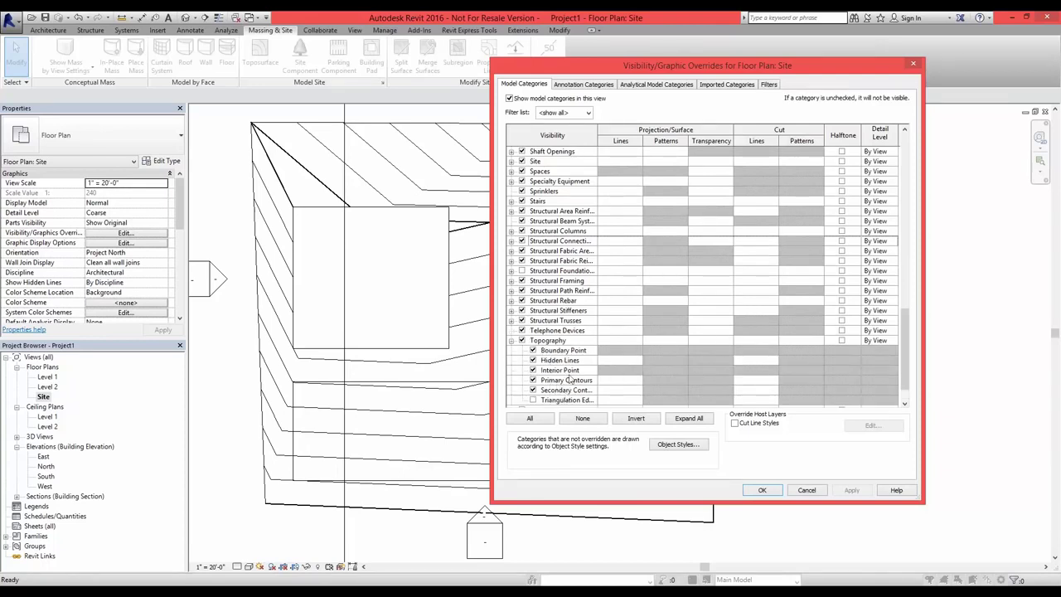
pyautogui.click(618, 381)
pyautogui.click(619, 379)
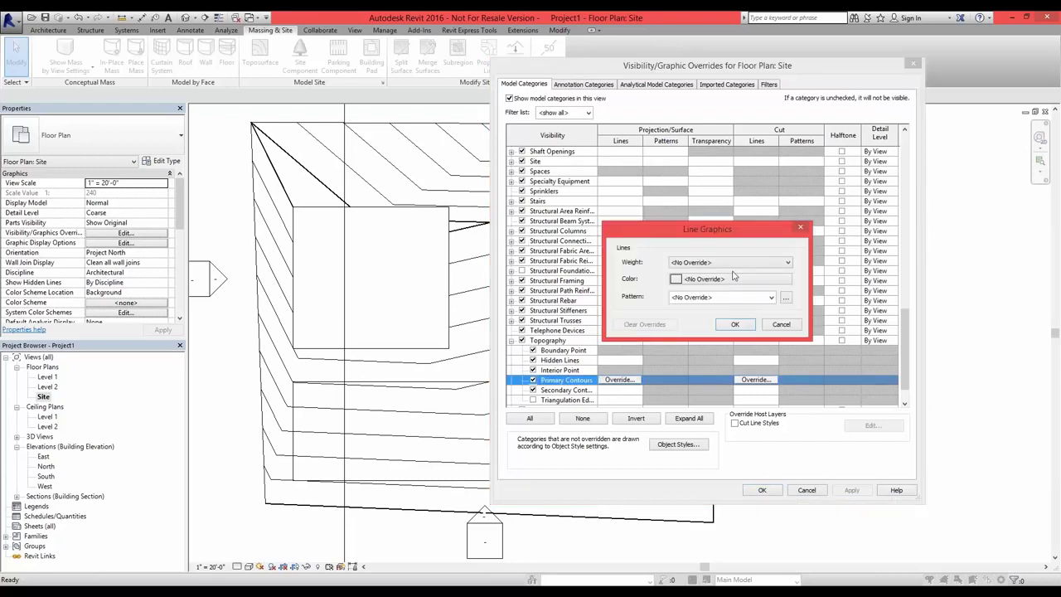
pyautogui.click(729, 297)
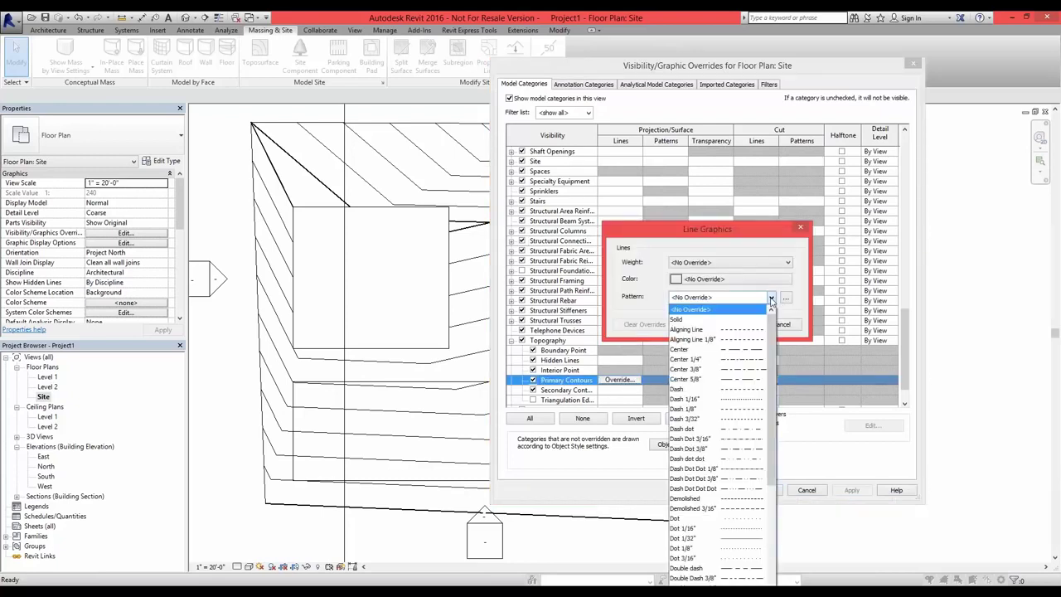
pyautogui.click(721, 343)
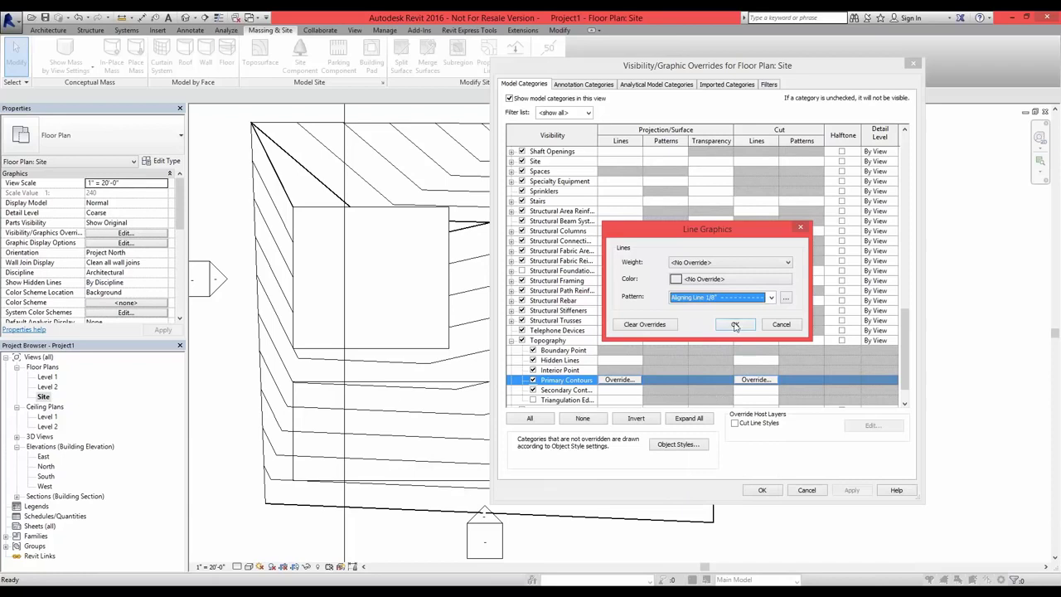
pyautogui.click(735, 324)
# - Override the Secondary Contours' projection line pattern with Dot, leaving their color without an override, and apply it to the Site plan
pyautogui.click(634, 392)
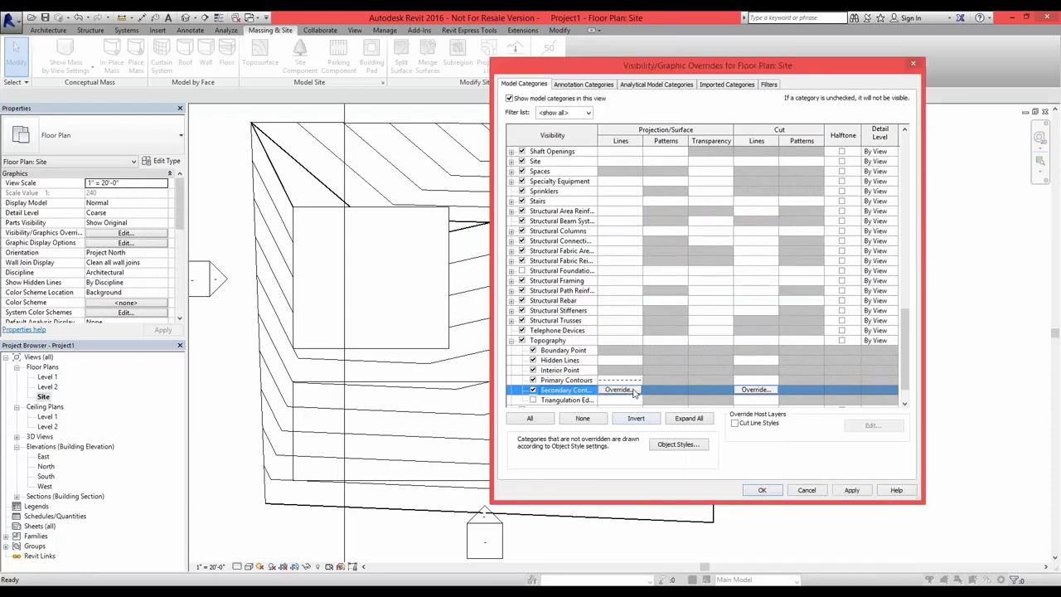
pyautogui.click(630, 390)
pyautogui.click(727, 280)
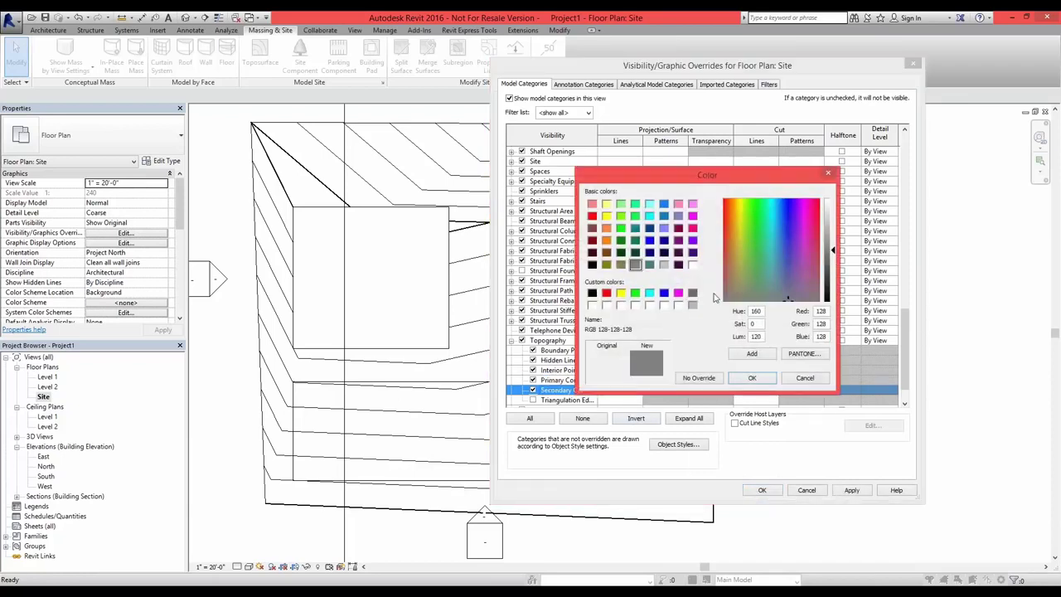
pyautogui.click(785, 381)
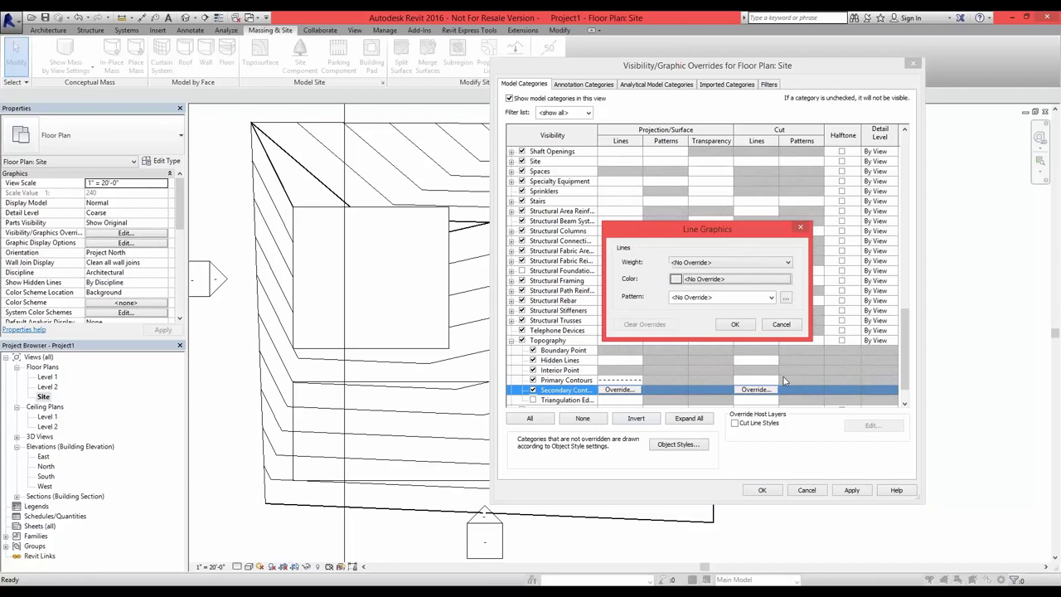
pyautogui.click(707, 297)
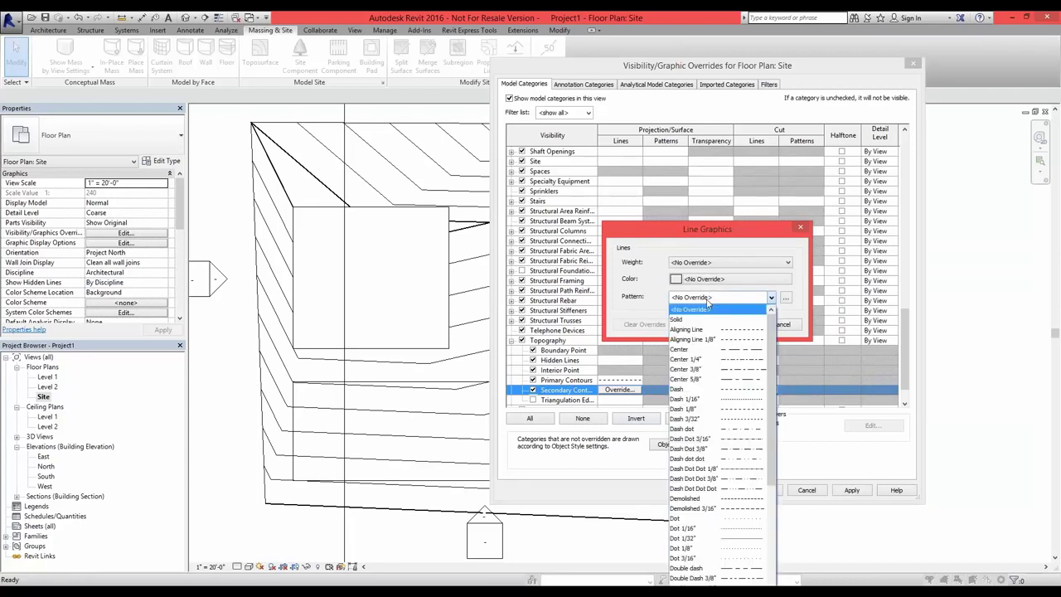
pyautogui.click(729, 520)
pyautogui.click(733, 324)
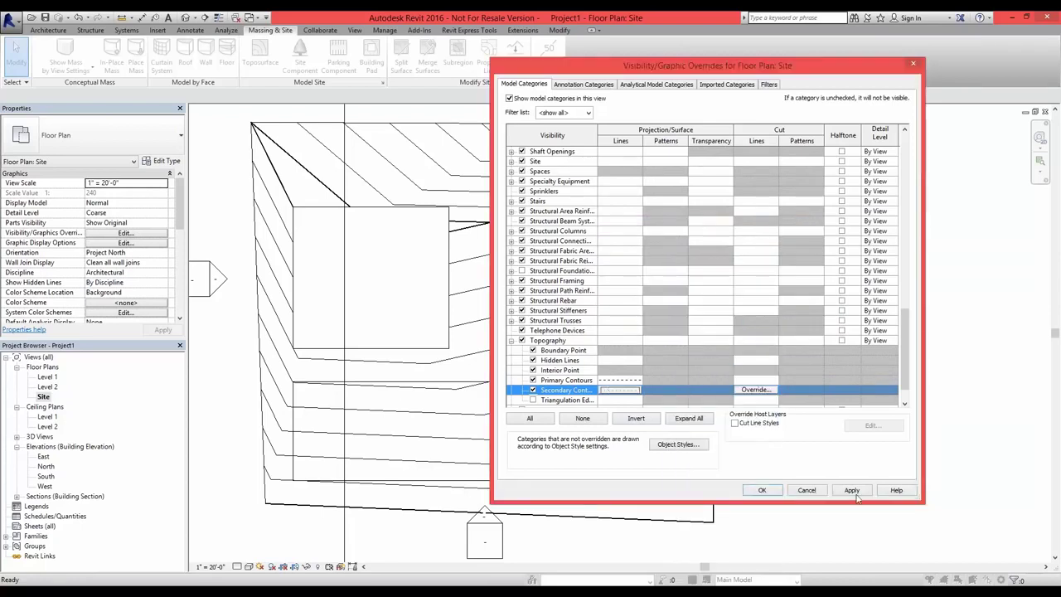
pyautogui.click(851, 490)
pyautogui.click(761, 489)
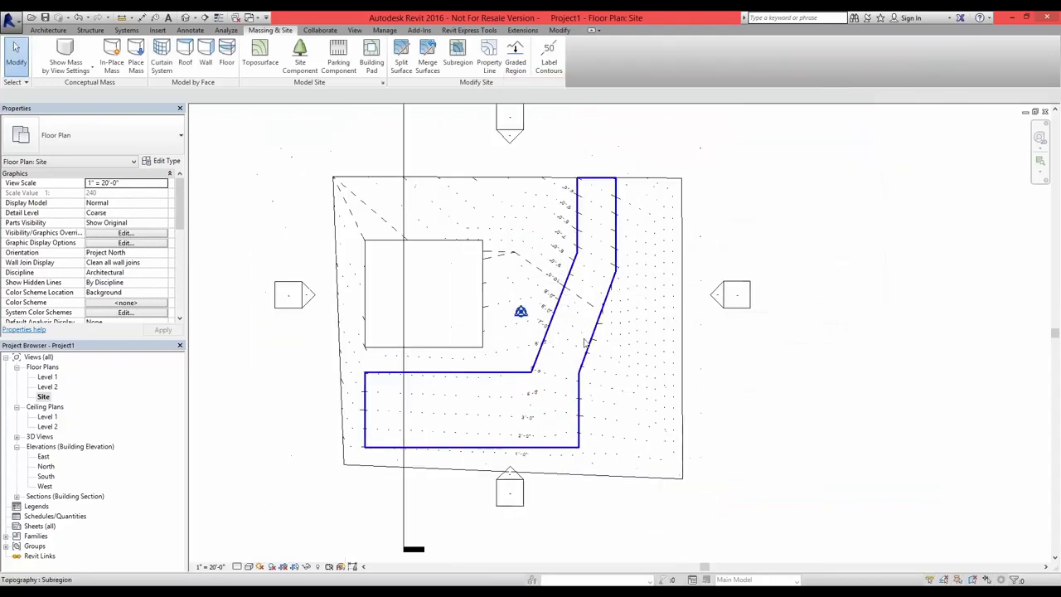
# - Clear the projection line override of the Primary Contours under Topography in the Site plan's visibility/graphics settings
pyautogui.scroll(1, 554, 300)
pyautogui.scroll(-4, 276, 237)
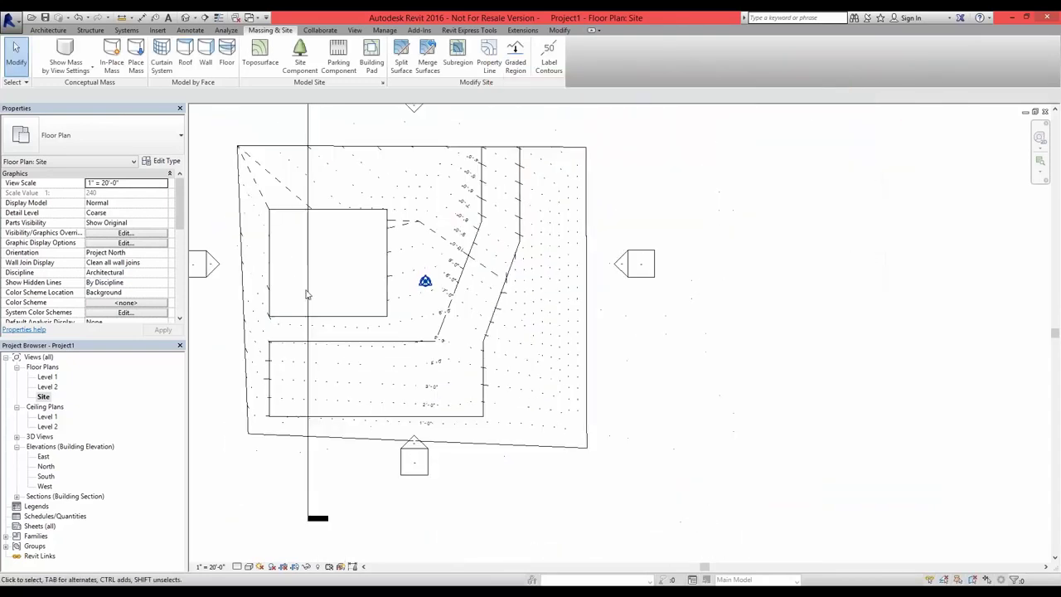
pyautogui.moveTo(467, 379); pyautogui.dragTo(571, 394, button='middle')
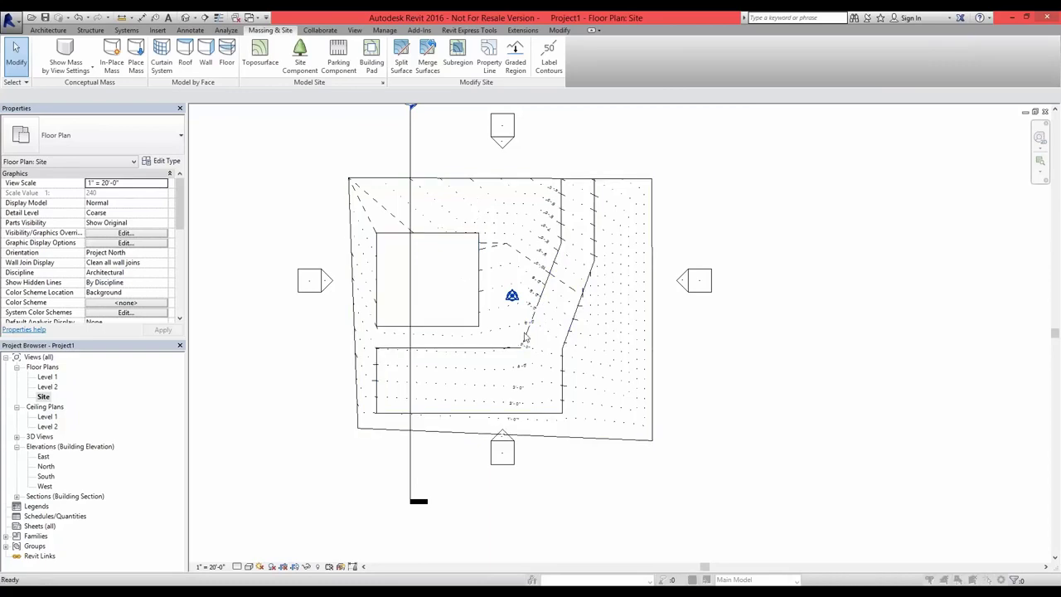
pyautogui.press('v')
pyautogui.press('v')
pyautogui.scroll(-15, 670, 366)
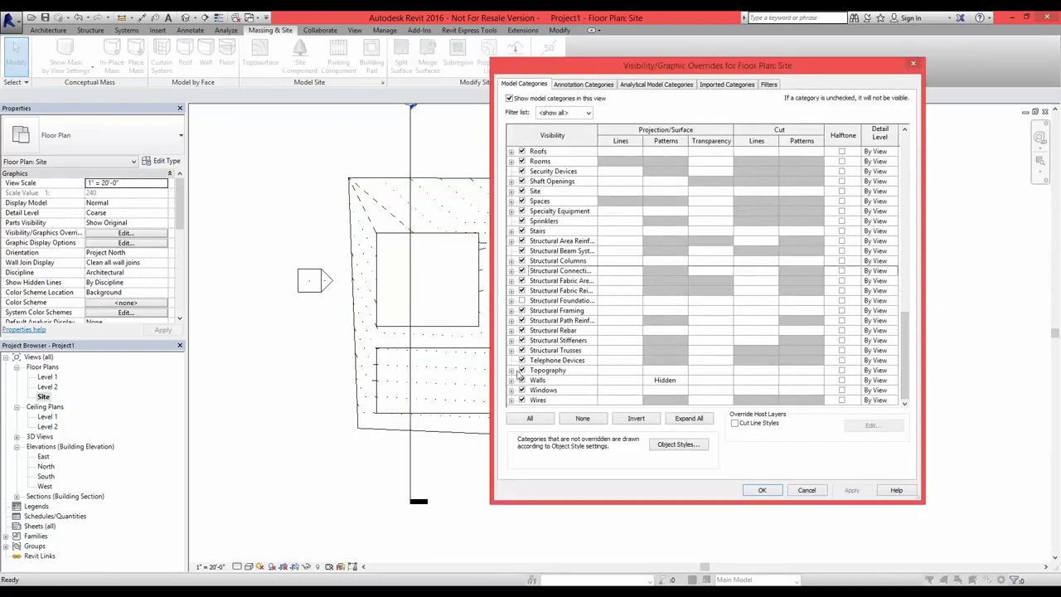
pyautogui.click(511, 371)
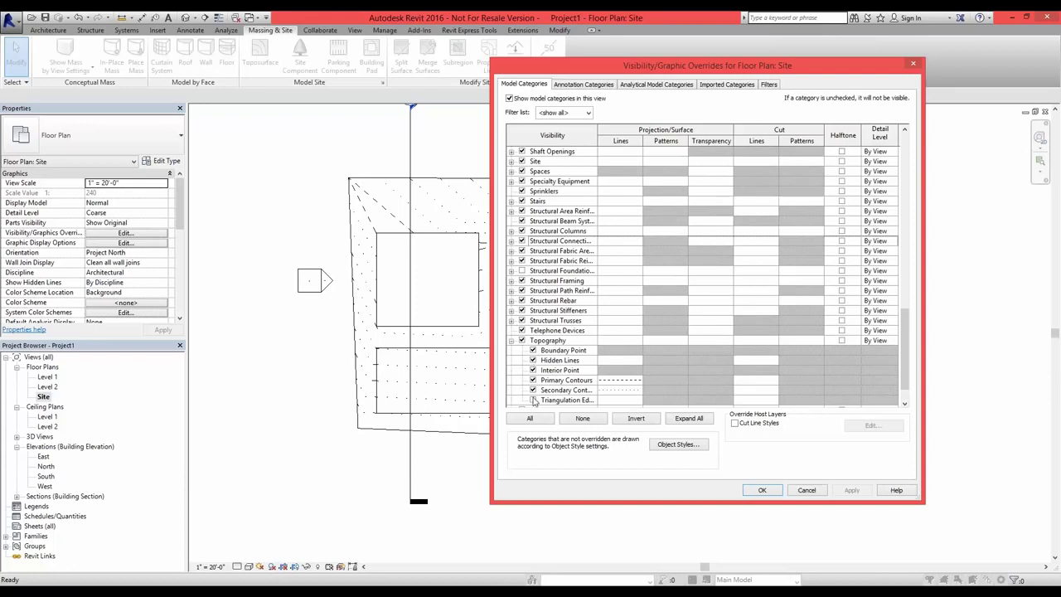
pyautogui.click(625, 379)
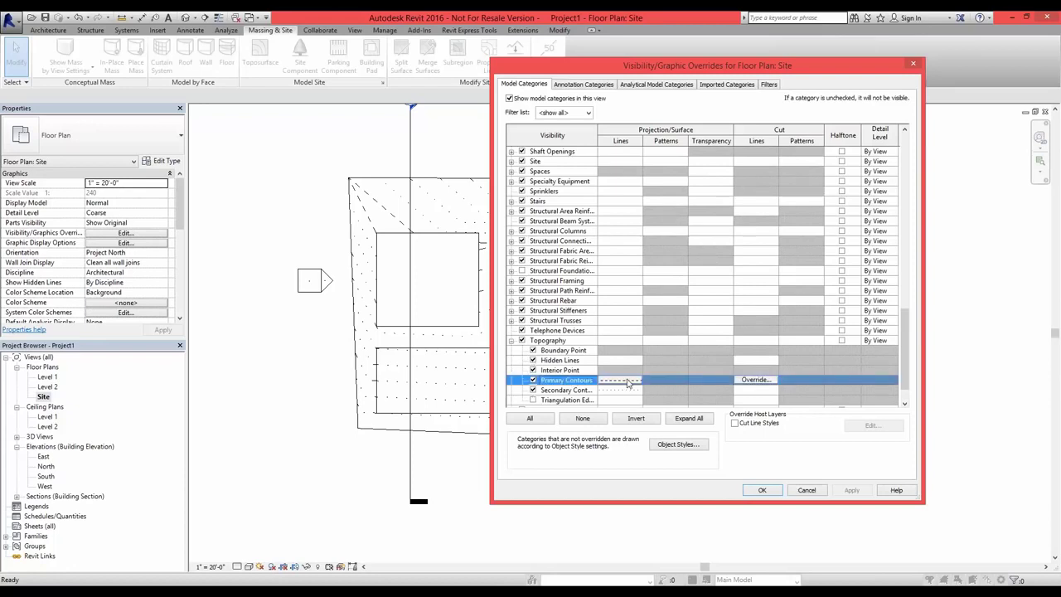
pyautogui.click(629, 381)
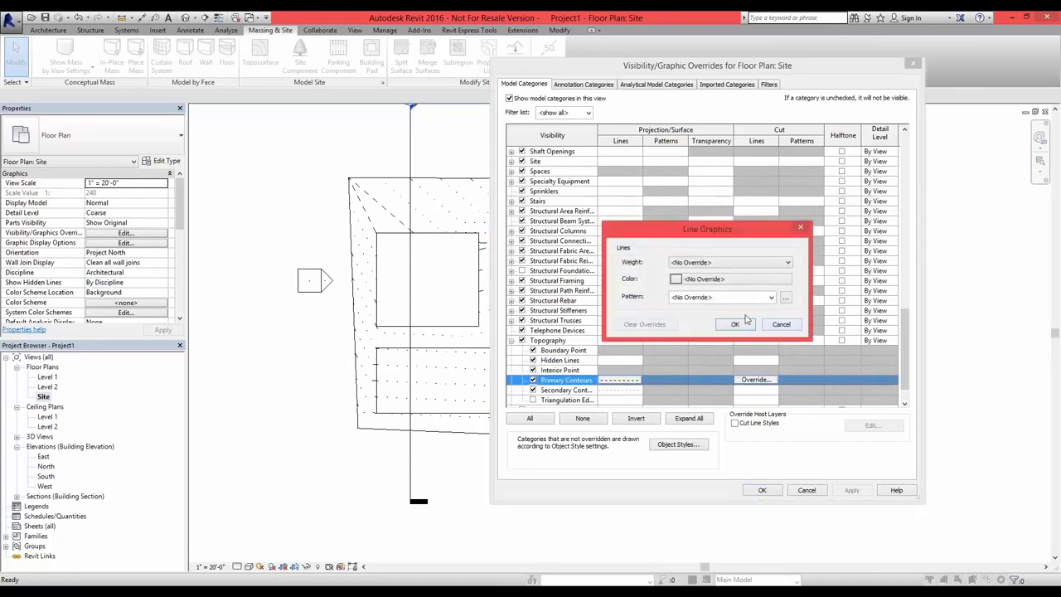
pyautogui.click(734, 323)
# - Clear the projection line override of the Secondary Contours and apply the visibility/graphics changes to the Site plan
pyautogui.click(621, 389)
pyautogui.click(621, 389)
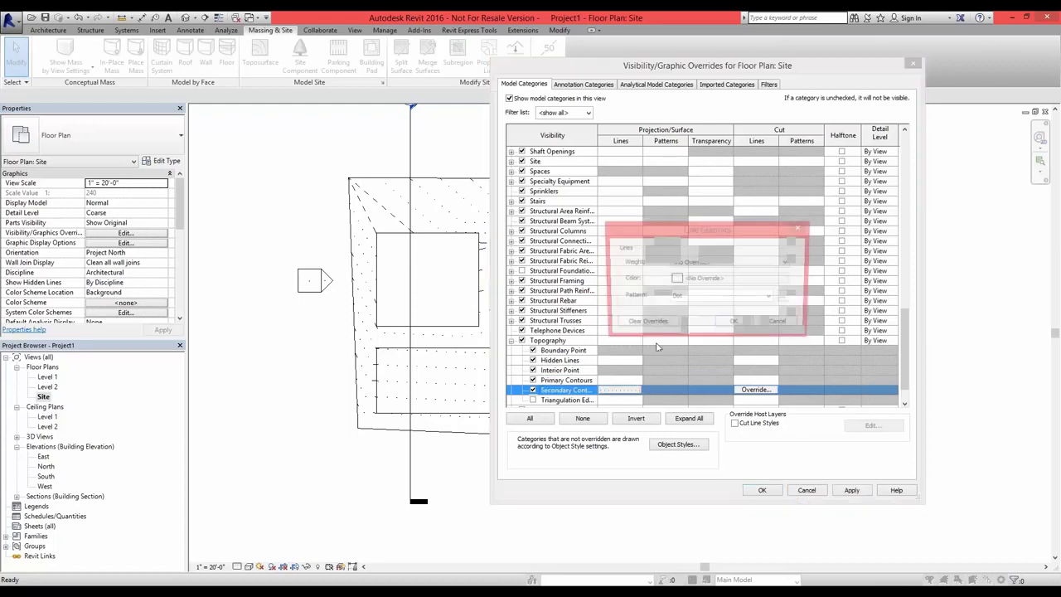
pyautogui.click(758, 489)
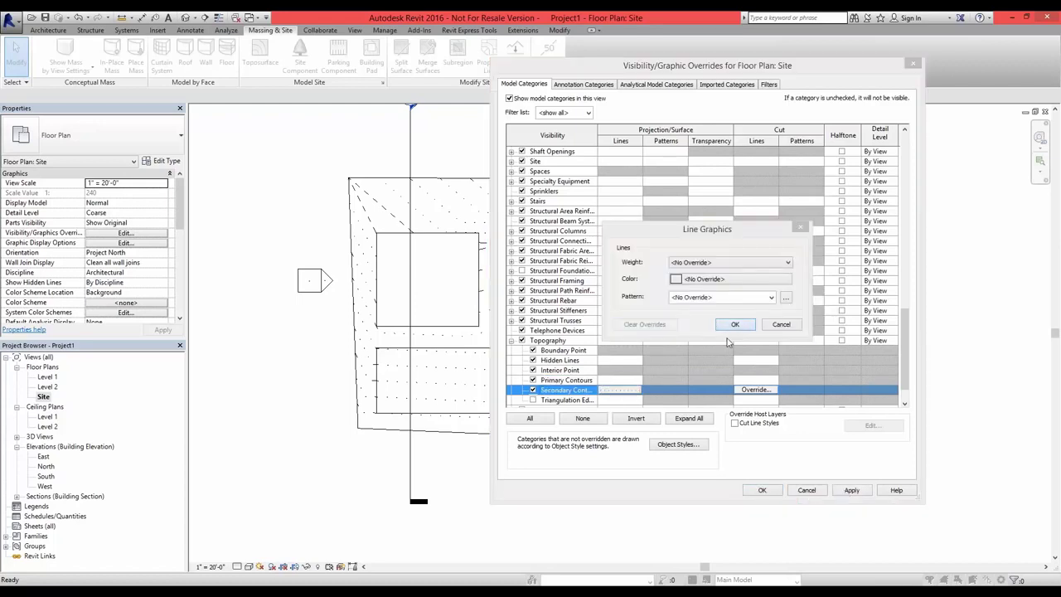
pyautogui.click(733, 324)
pyautogui.click(847, 490)
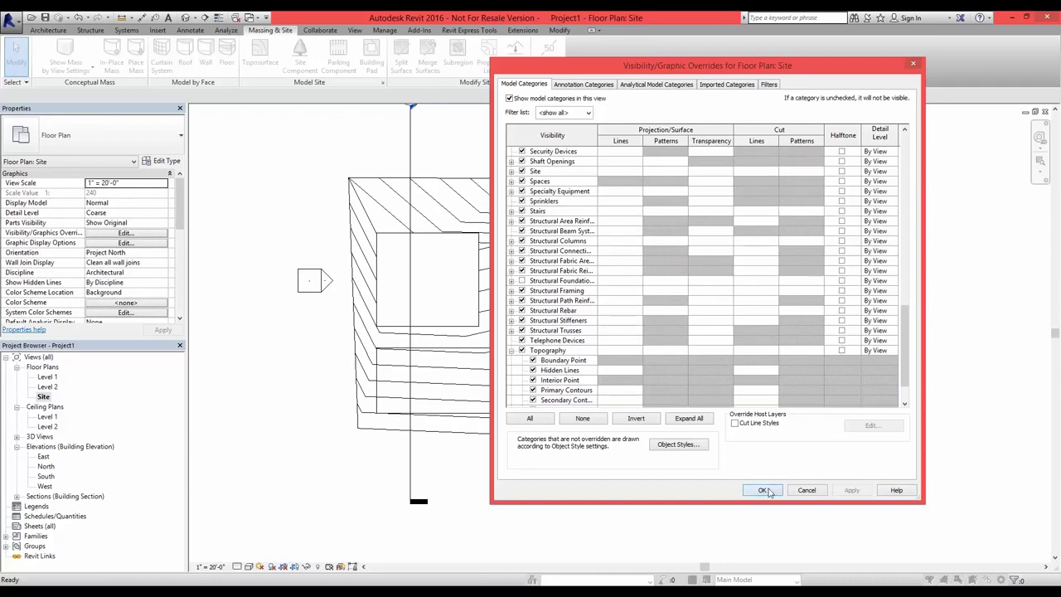
pyautogui.click(762, 490)
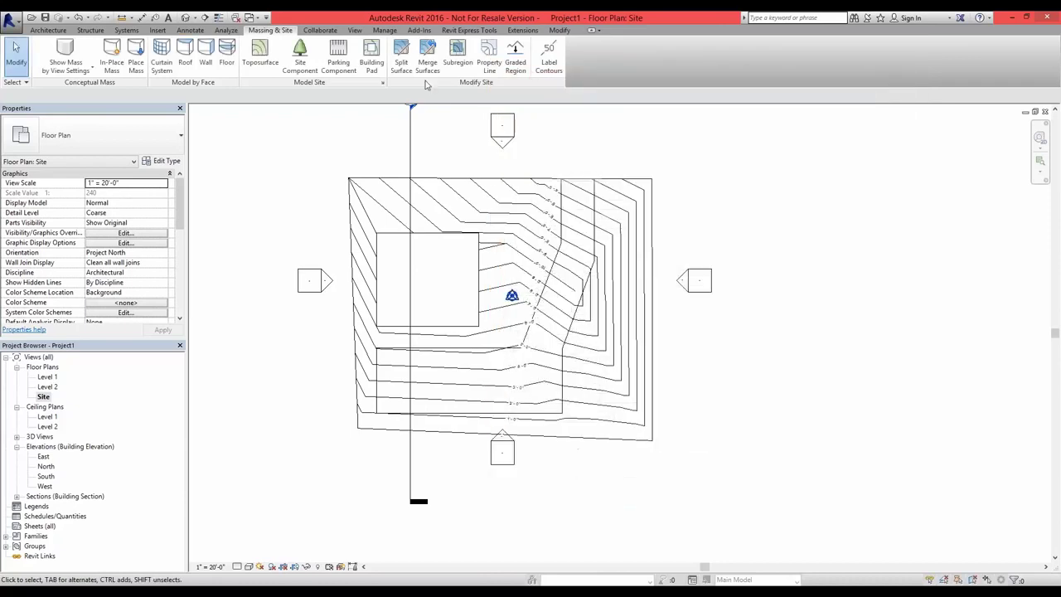
# - Examine the line weights, colors and patterns of the Topography subcategories in the project's object styles, and close without changes
pyautogui.click(384, 30)
pyautogui.click(75, 58)
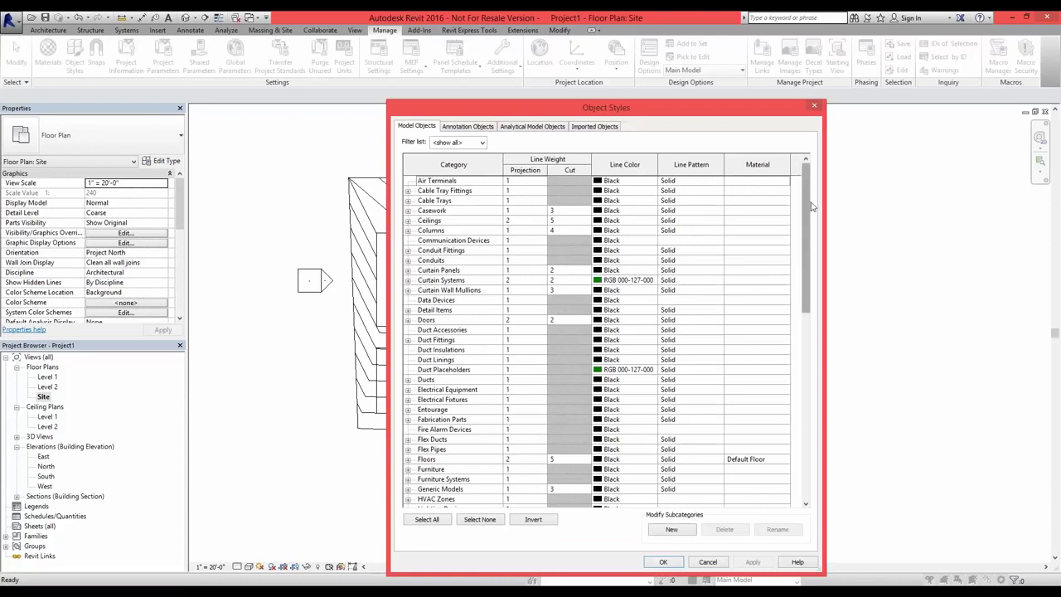
pyautogui.moveTo(811, 254); pyautogui.dragTo(809, 440)
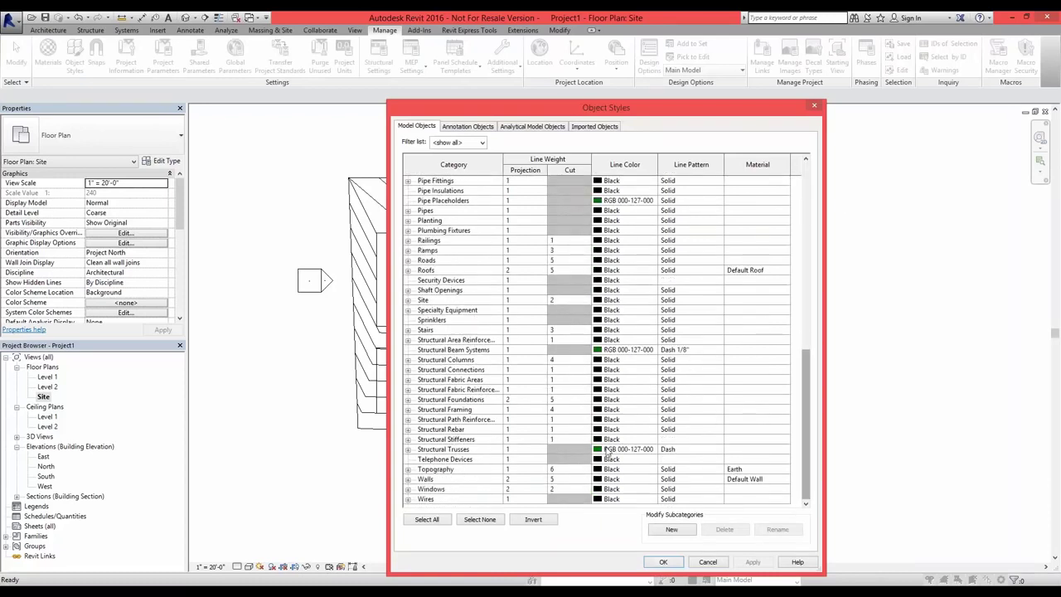
pyautogui.click(408, 469)
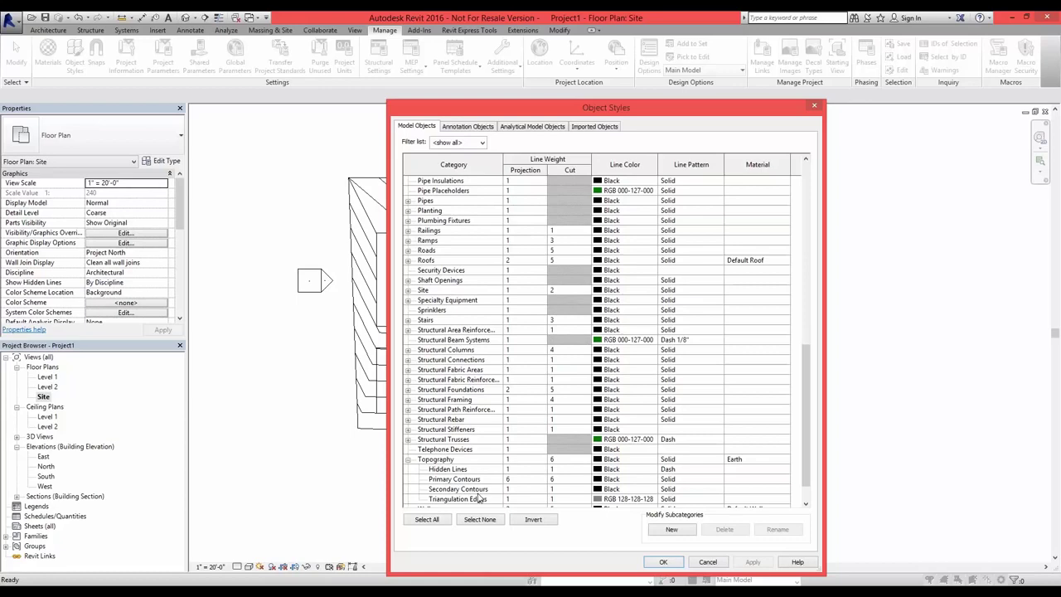
pyautogui.click(708, 562)
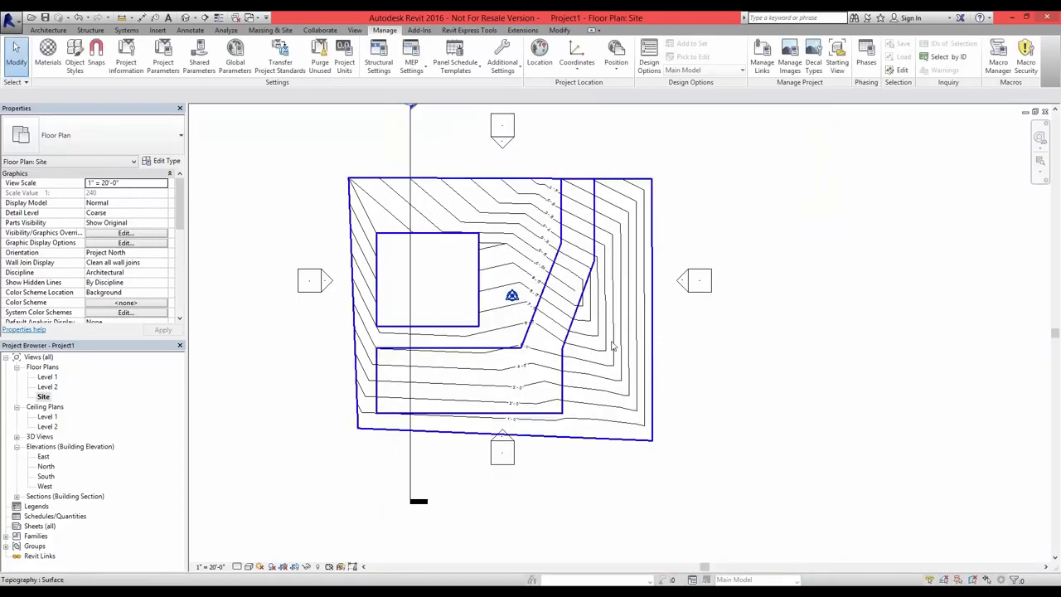
# - Open the toposurface in the Site plan for surface editing and select the boundary points along its upper edge
pyautogui.scroll(2, 593, 346)
pyautogui.scroll(-2, 585, 352)
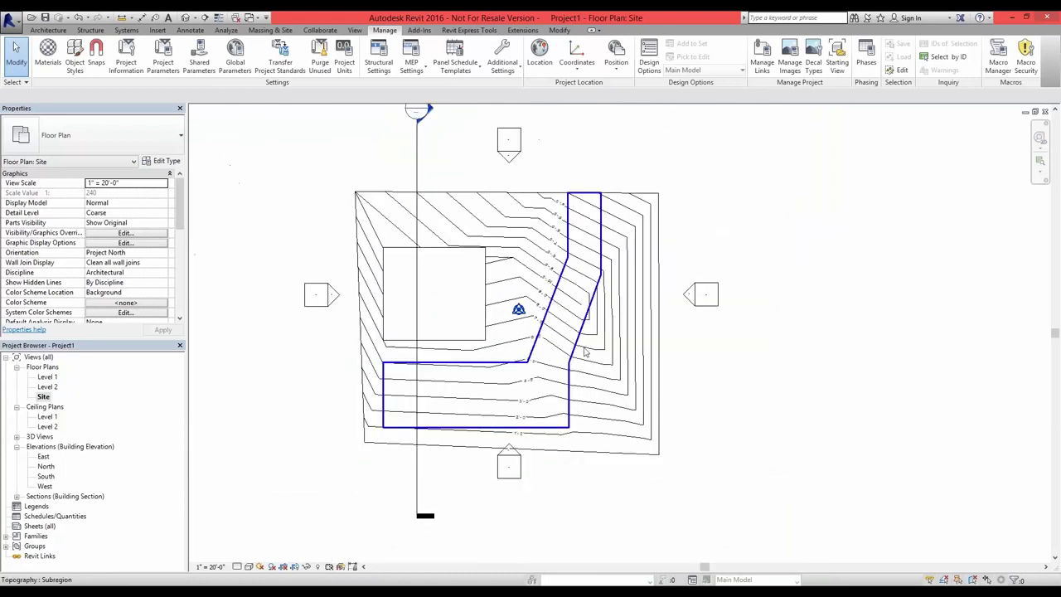
pyautogui.scroll(-1, 543, 327)
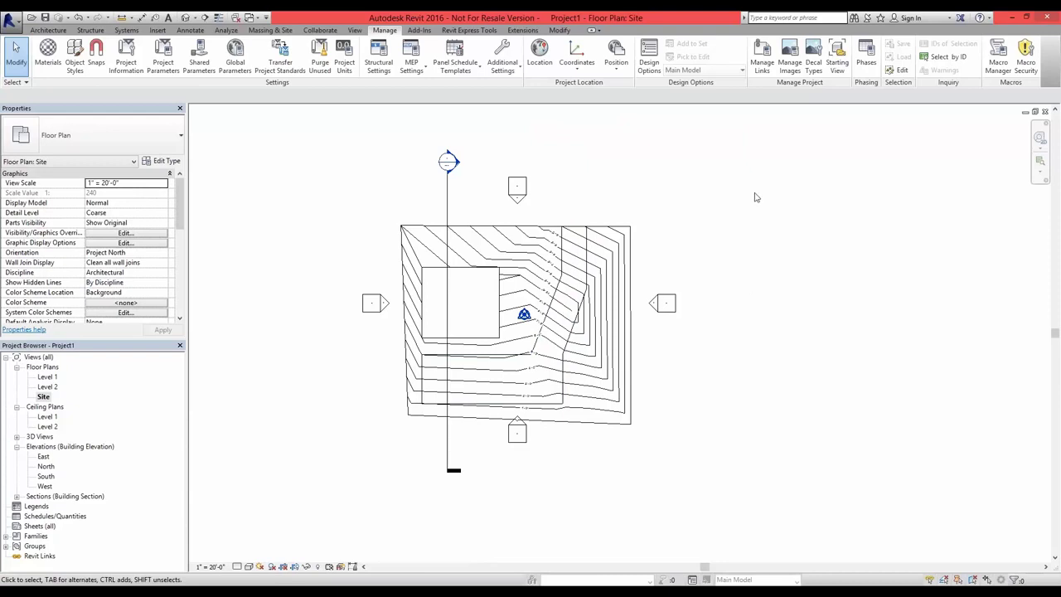
pyautogui.click(609, 241)
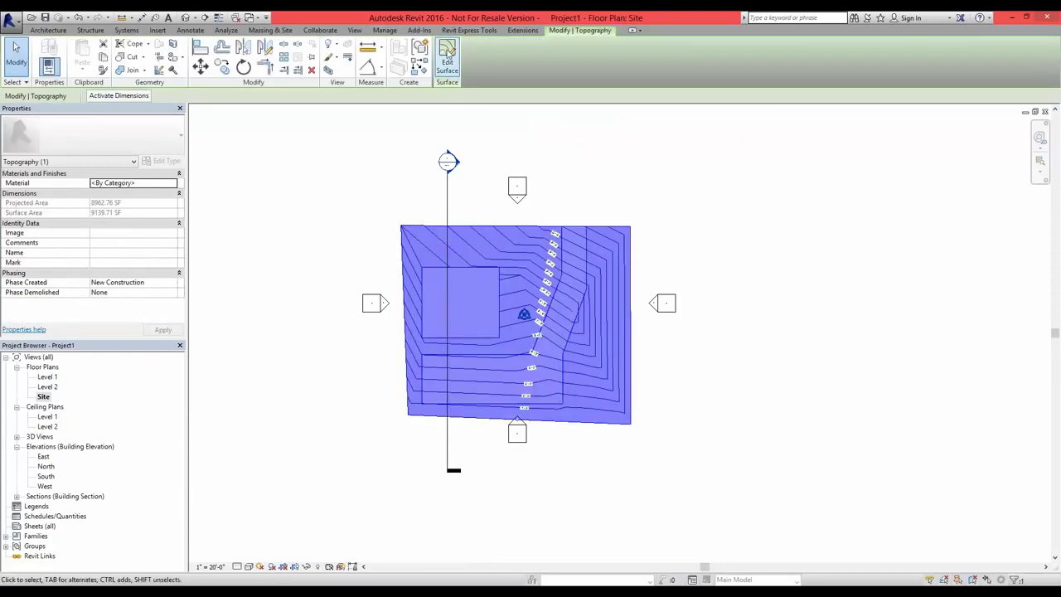
pyautogui.click(448, 53)
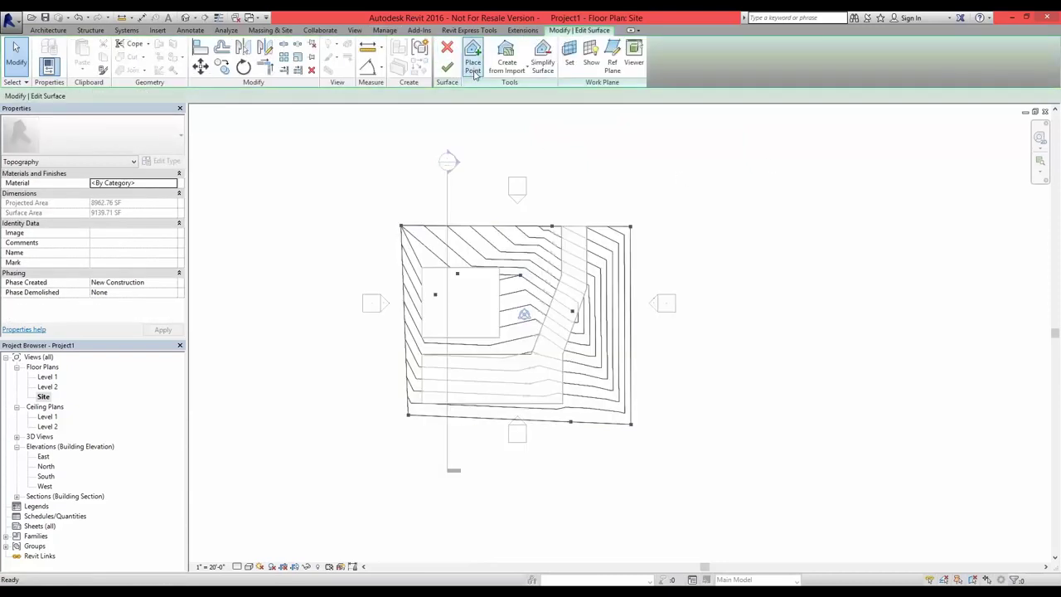
pyautogui.click(402, 226)
pyautogui.click(550, 222)
pyautogui.click(552, 227)
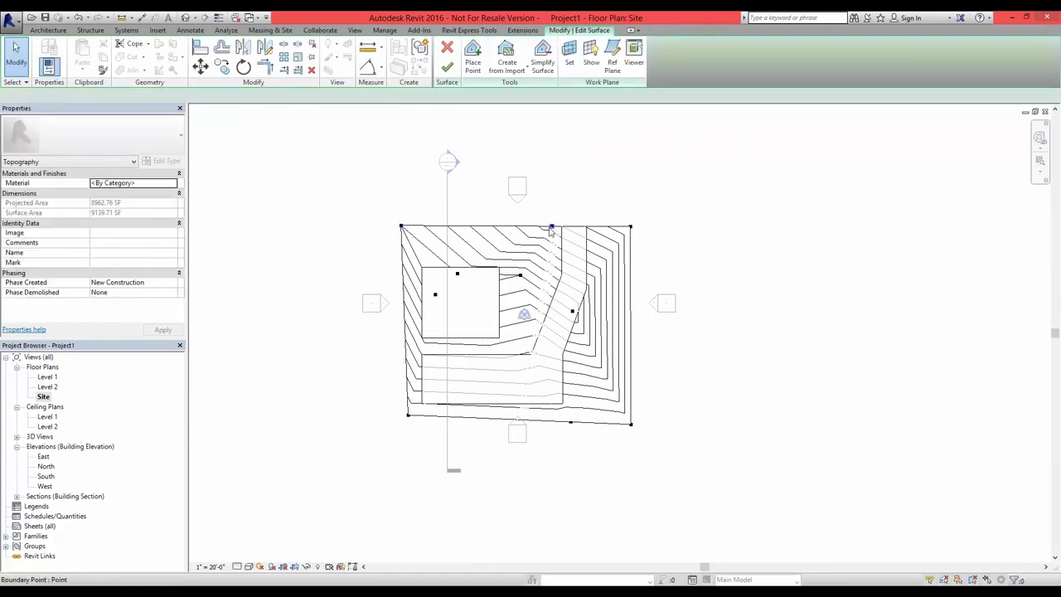
pyautogui.click(630, 227)
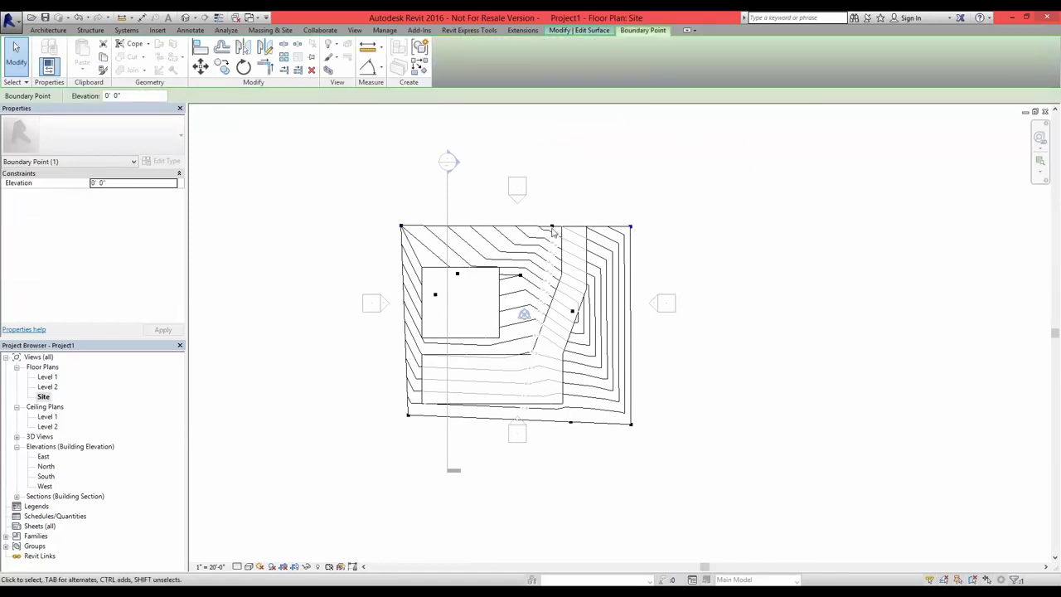
pyautogui.scroll(3, 553, 234)
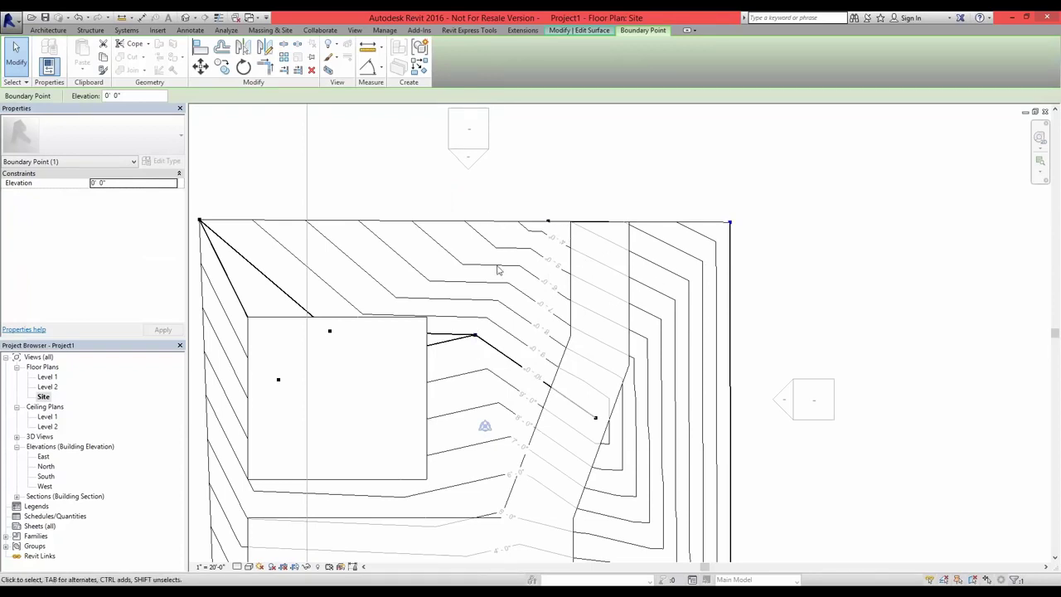
# - Move the toposurface's interior point beside the building pad onto the pad's upper-left corner
pyautogui.click(475, 335)
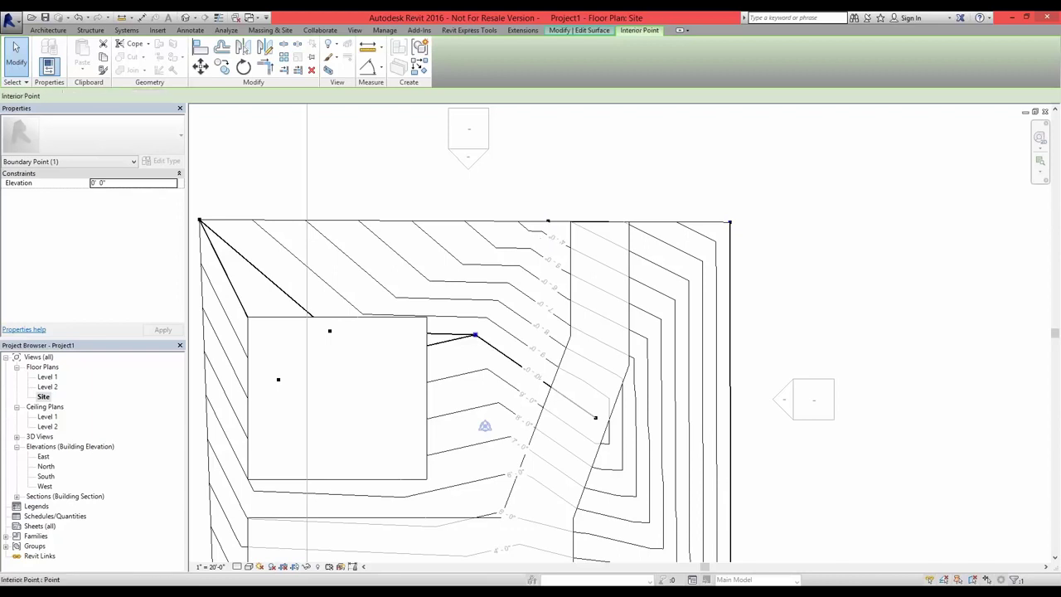
pyautogui.moveTo(475, 335); pyautogui.dragTo(247, 316)
pyautogui.scroll(-2, 400, 257)
pyautogui.moveTo(400, 256); pyautogui.dragTo(446, 195, button='middle')
pyautogui.click(705, 270)
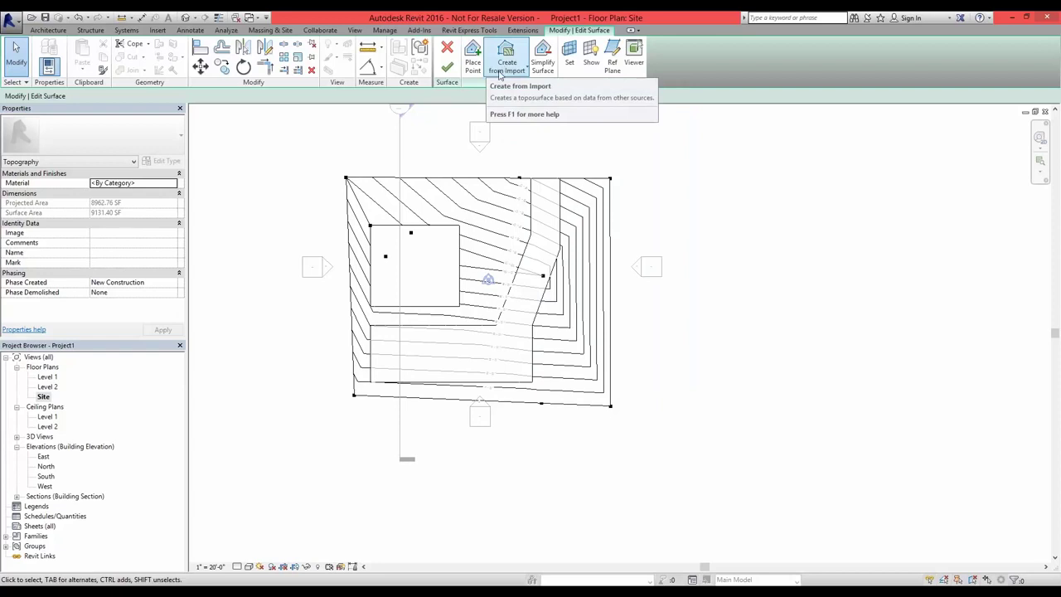
# - Look at the Create from Import choices and quit surface editing, discarding the changes to the toposurface
pyautogui.click(501, 73)
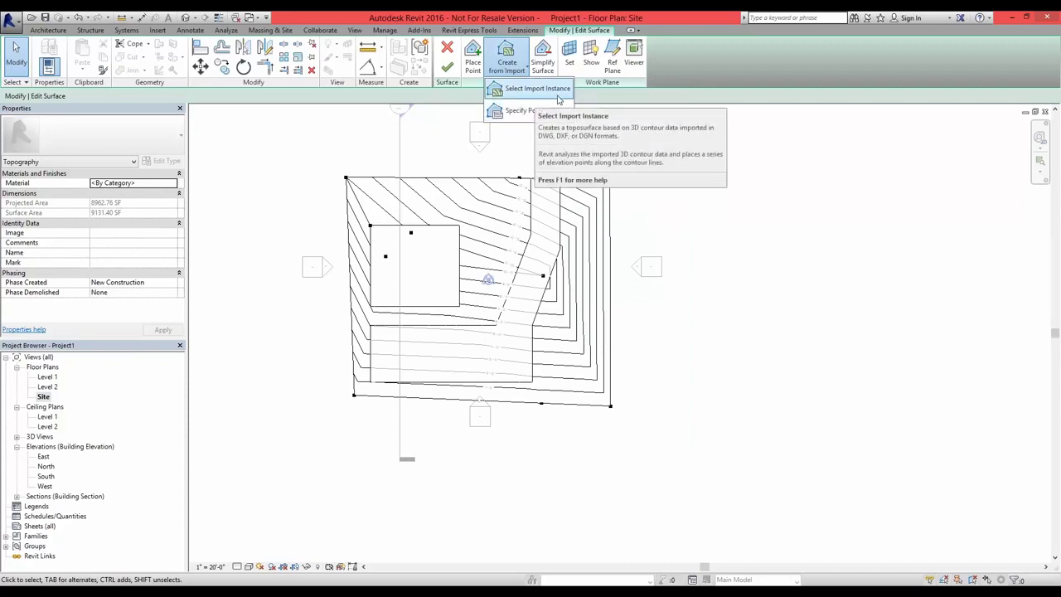
pyautogui.click(620, 190)
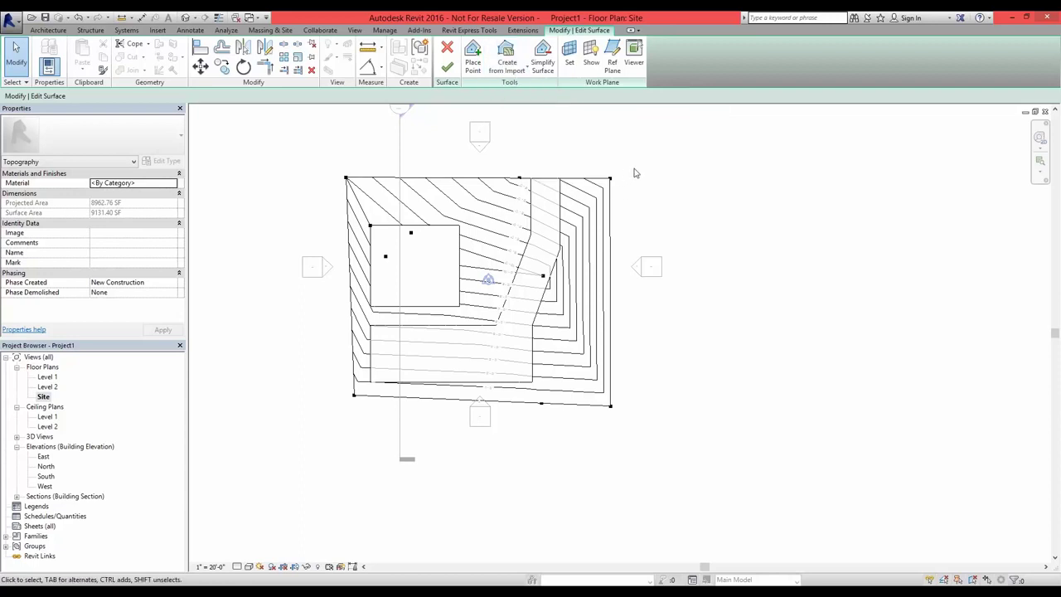
pyautogui.click(452, 52)
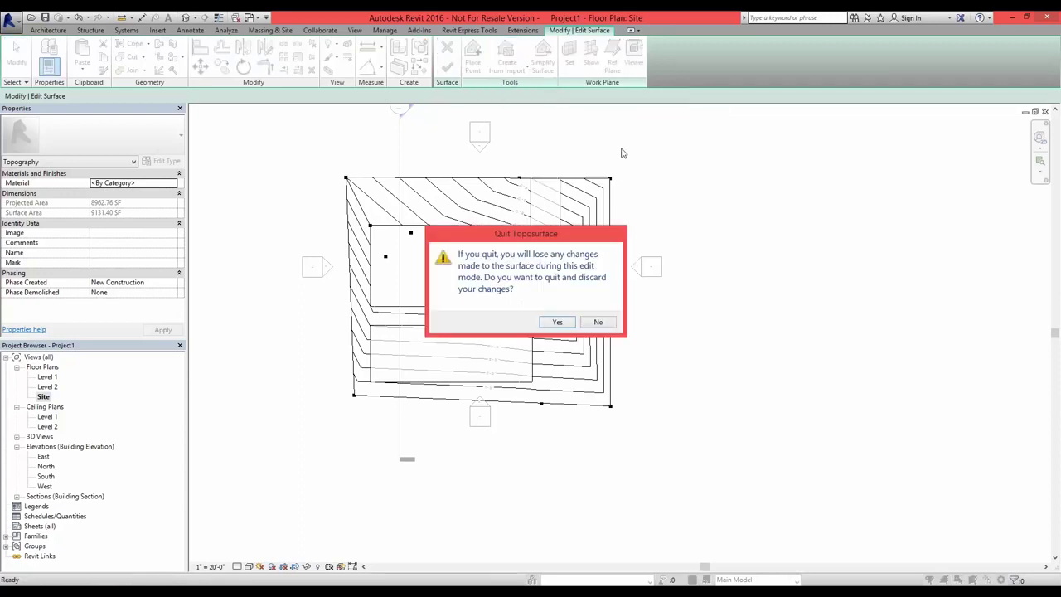
pyautogui.click(568, 323)
# - Delete the toposurface with its building pad, driveway subregion and contour labels, and delete the section line from the Site plan
pyautogui.moveTo(640, 214); pyautogui.dragTo(483, 380)
pyautogui.press('Delete')
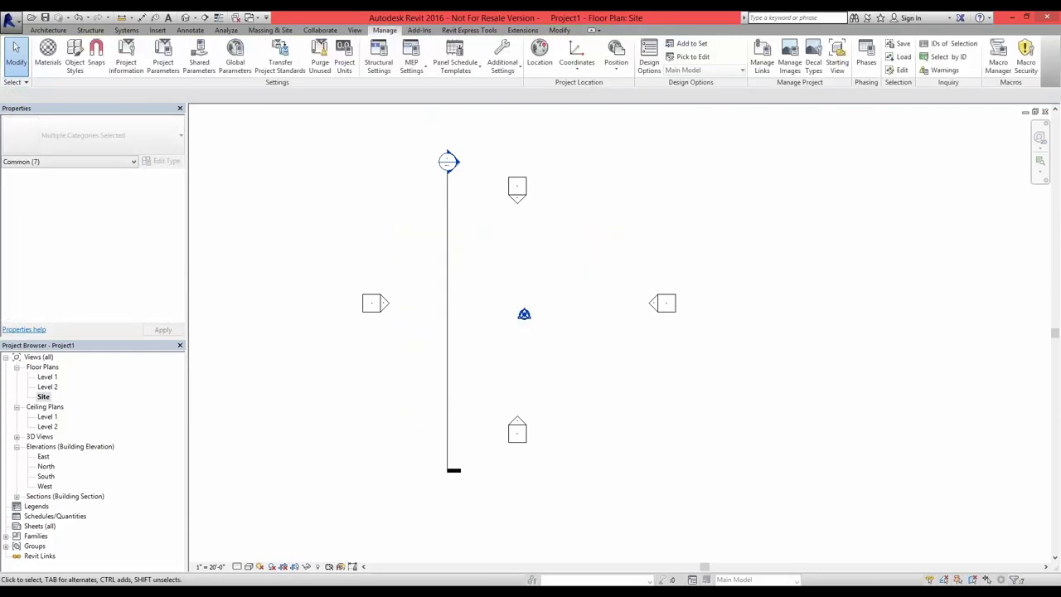
pyautogui.scroll(-2, 681, 333)
pyautogui.click(529, 262)
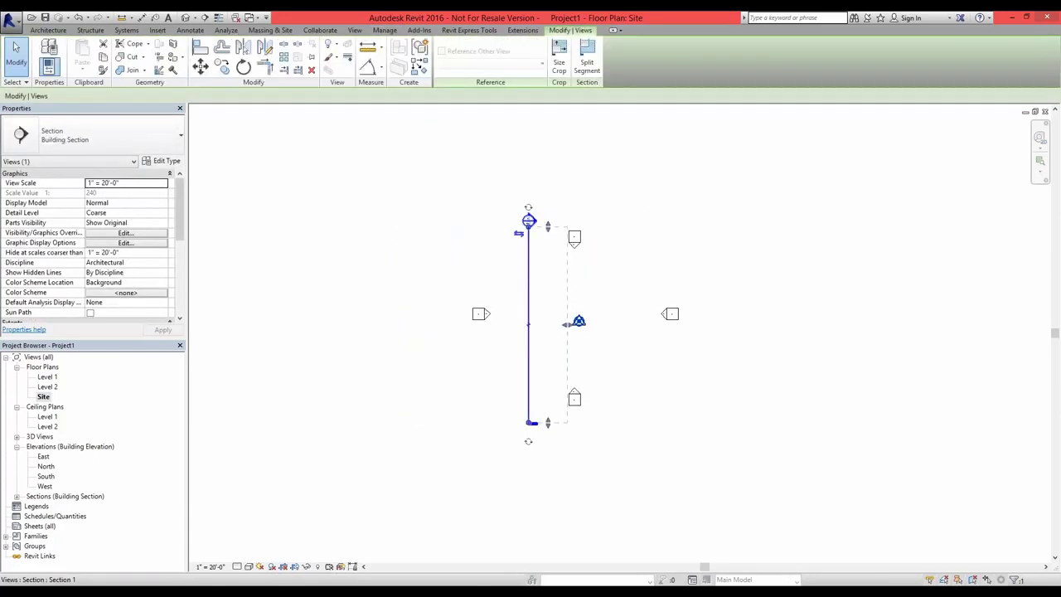
pyautogui.press('Delete')
pyautogui.click(567, 343)
# - Import the CAD file Simple Contour Lines.dwg into the Site plan at Level 1 with Auto - Origin to Origin positioning
pyautogui.scroll(-2, 565, 216)
pyautogui.moveTo(565, 216); pyautogui.dragTo(393, 217, button='middle')
pyautogui.scroll(1, 393, 217)
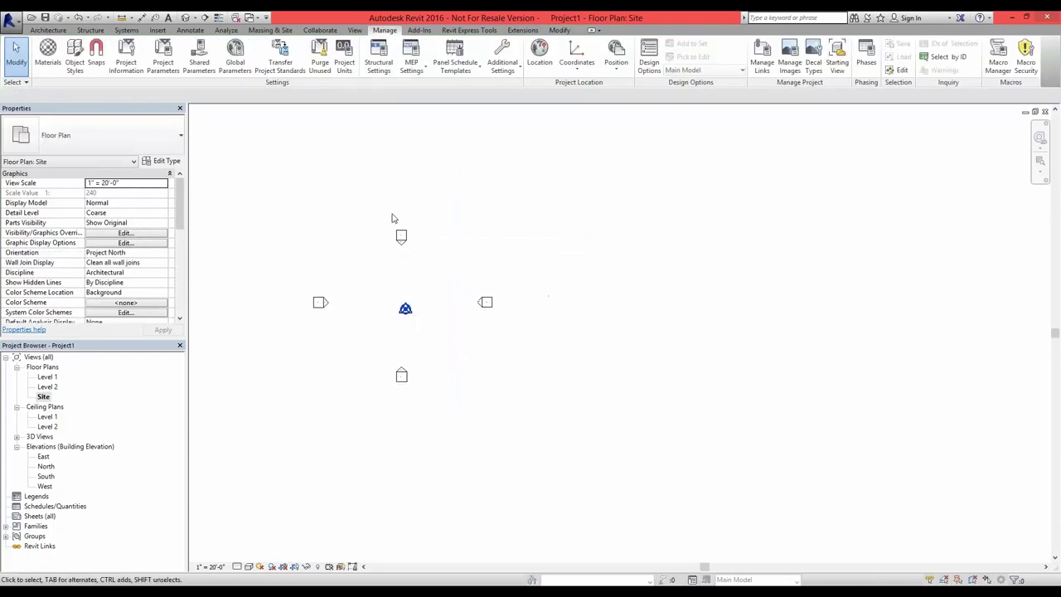
pyautogui.click(157, 30)
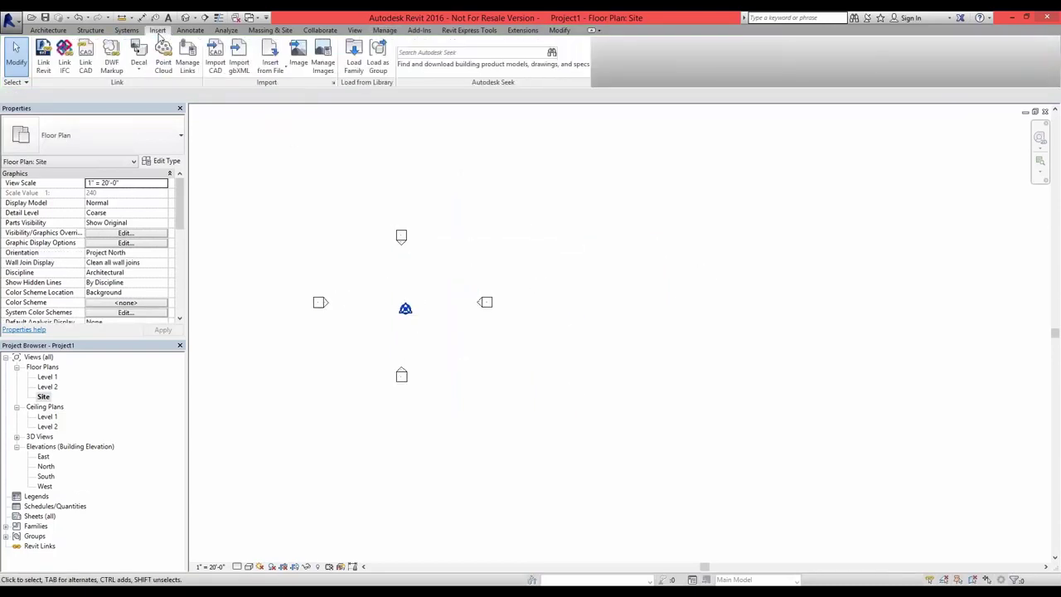
pyautogui.click(219, 74)
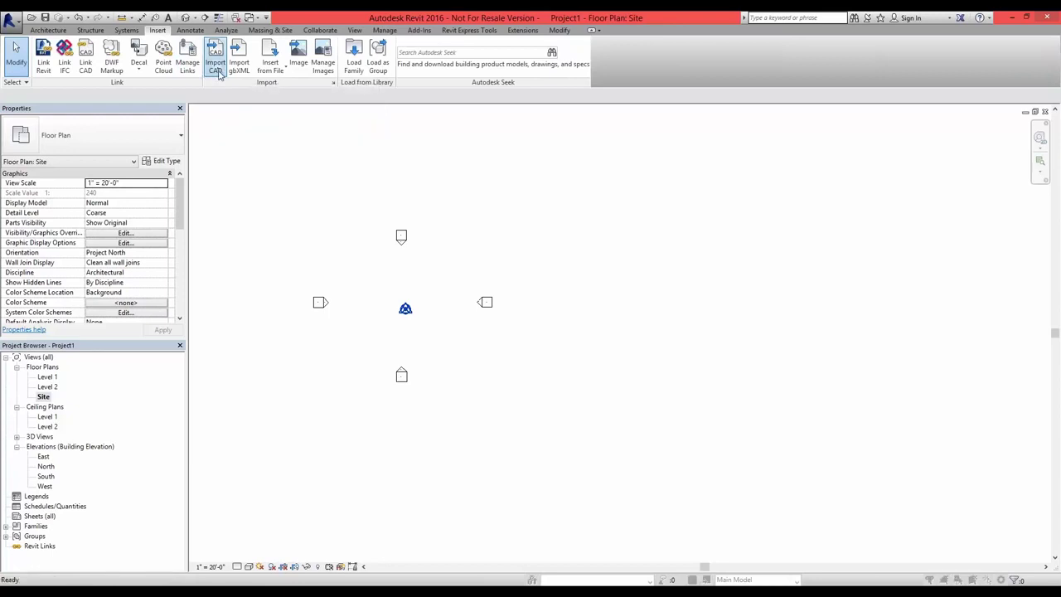
pyautogui.click(350, 196)
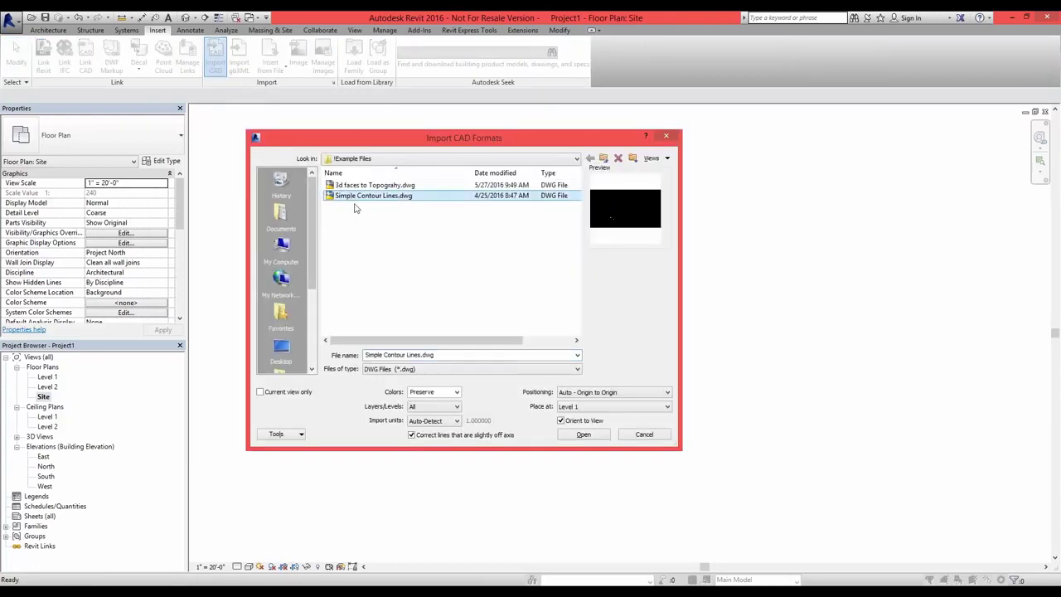
pyautogui.click(583, 434)
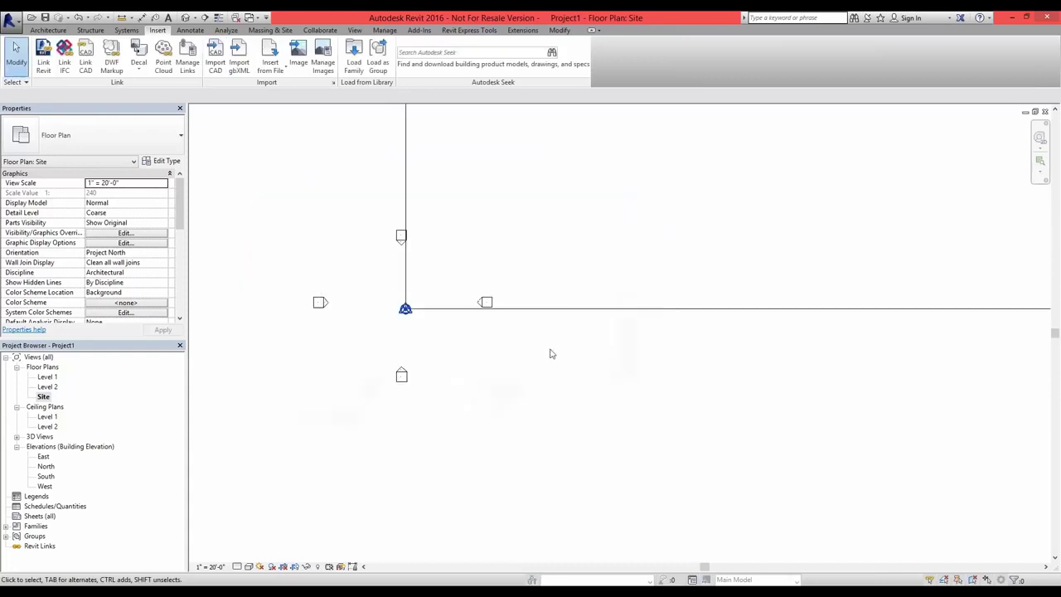
pyautogui.scroll(-4, 533, 374)
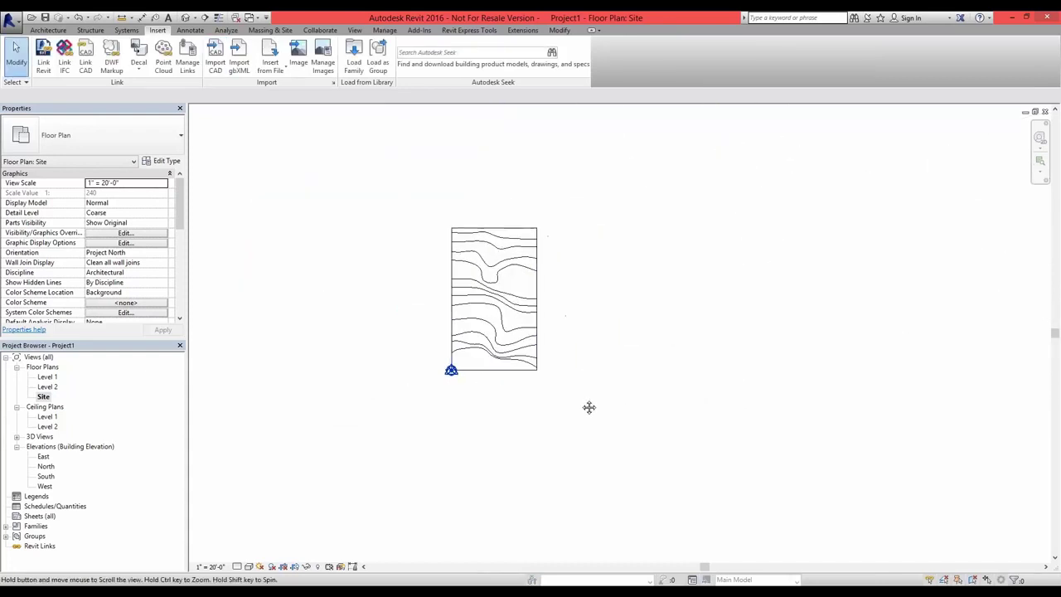
# - Open the default 3D view and examine the imported contour lines from several angles
pyautogui.click(186, 17)
pyautogui.scroll(-4, 713, 377)
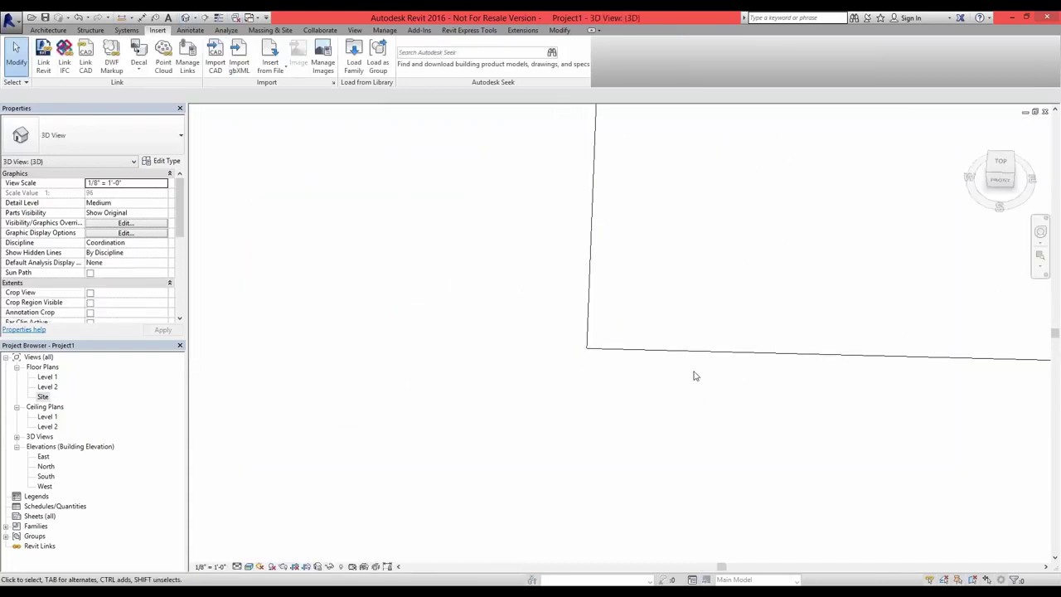
pyautogui.keyDown('shift'); pyautogui.moveTo(736, 380); pyautogui.dragTo(816, 422, button='middle'); pyautogui.keyUp('shift')
pyautogui.scroll(5, 765, 381)
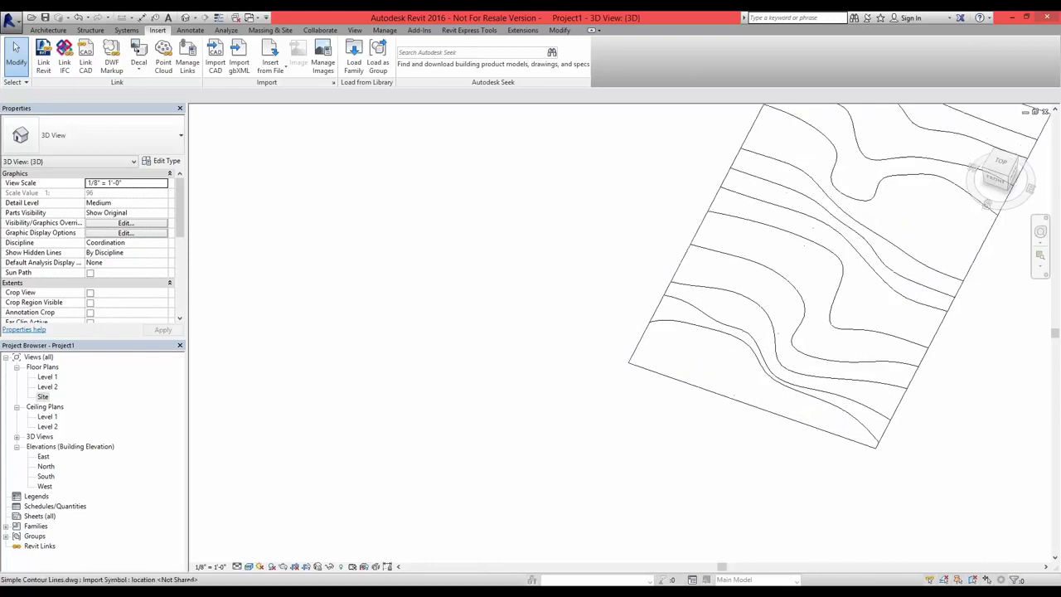
pyautogui.scroll(-4, 402, 390)
pyautogui.keyDown('shift'); pyautogui.moveTo(655, 315); pyautogui.dragTo(664, 320, button='middle'); pyautogui.keyUp('shift')
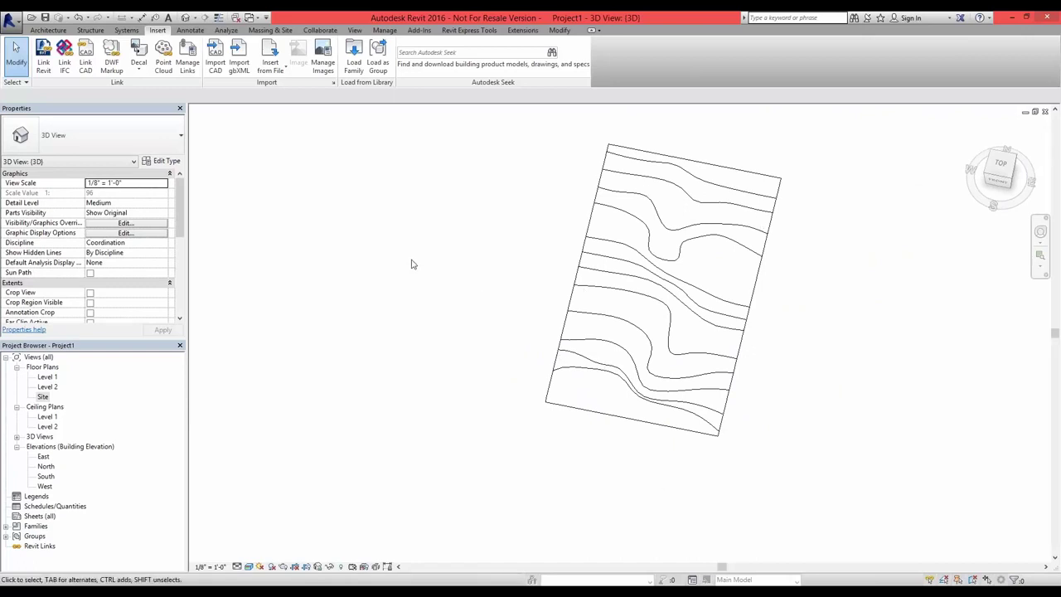
pyautogui.scroll(-1, 679, 267)
pyautogui.moveTo(698, 306); pyautogui.dragTo(592, 308, button='middle')
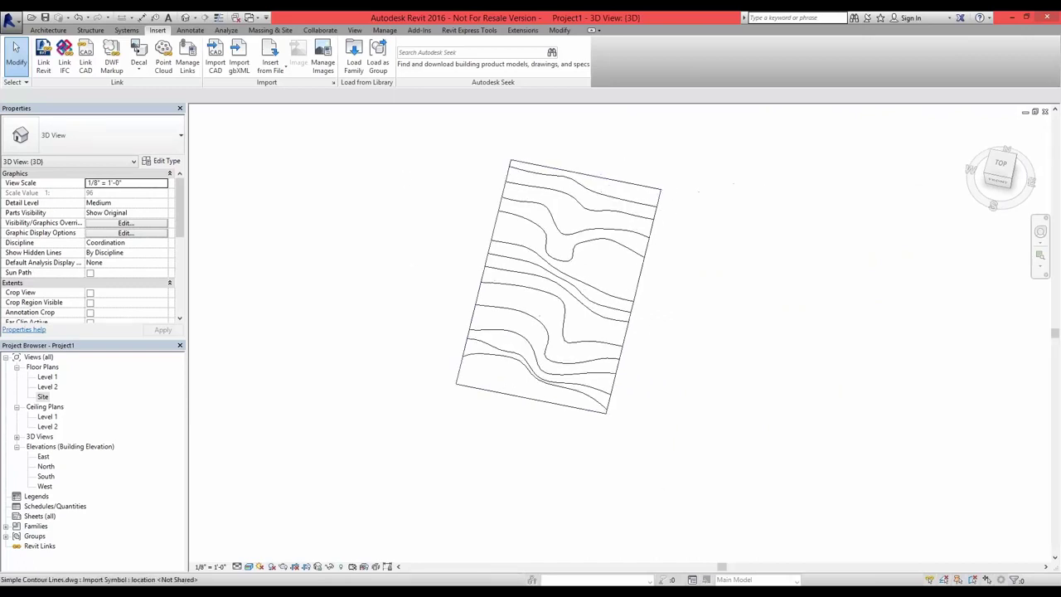
# - Import the CAD file 3d faces to Topograhy.dwg at Level 1 with Auto - Origin to Origin positioning
pyautogui.click(214, 59)
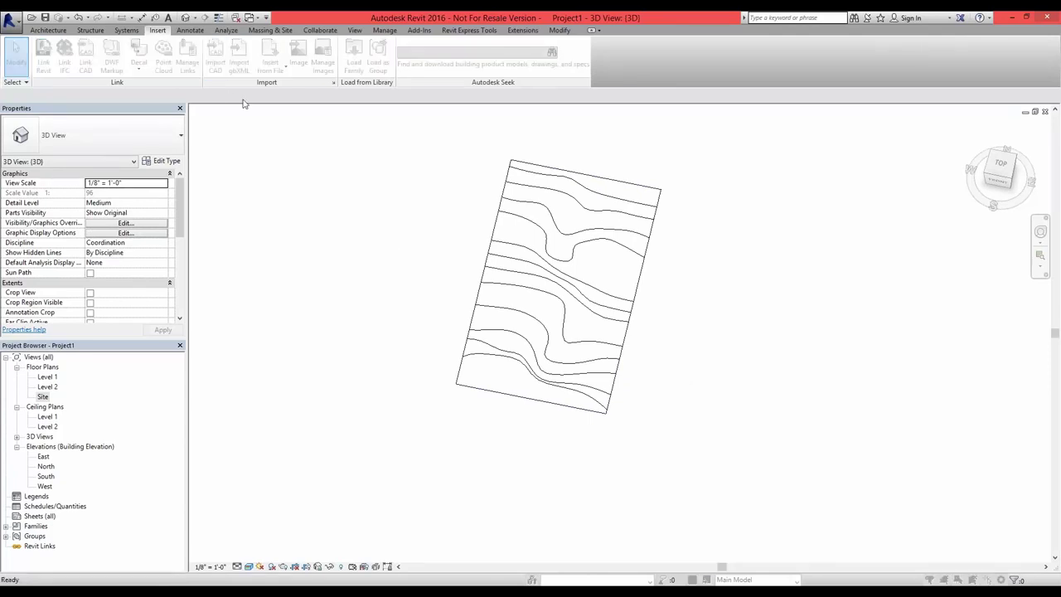
pyautogui.click(357, 188)
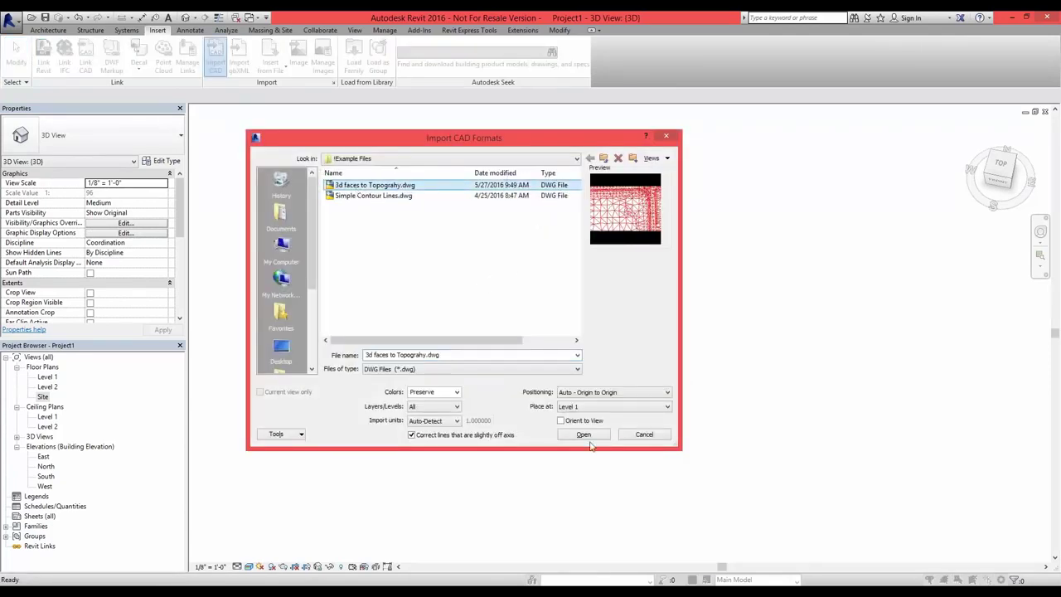
pyautogui.click(583, 434)
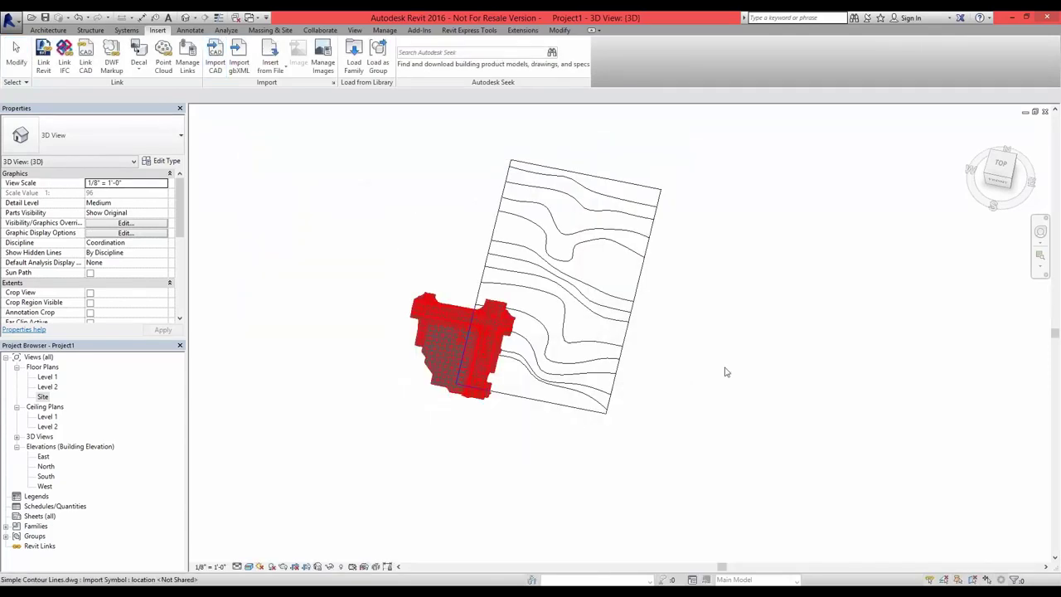
# - Compare the elevations of the two CAD imports in 3D, selecting each one, and return to the Site floor plan
pyautogui.keyDown('shift'); pyautogui.moveTo(651, 241); pyautogui.dragTo(583, 138, button='middle'); pyautogui.keyUp('shift')
pyautogui.scroll(4, 408, 294)
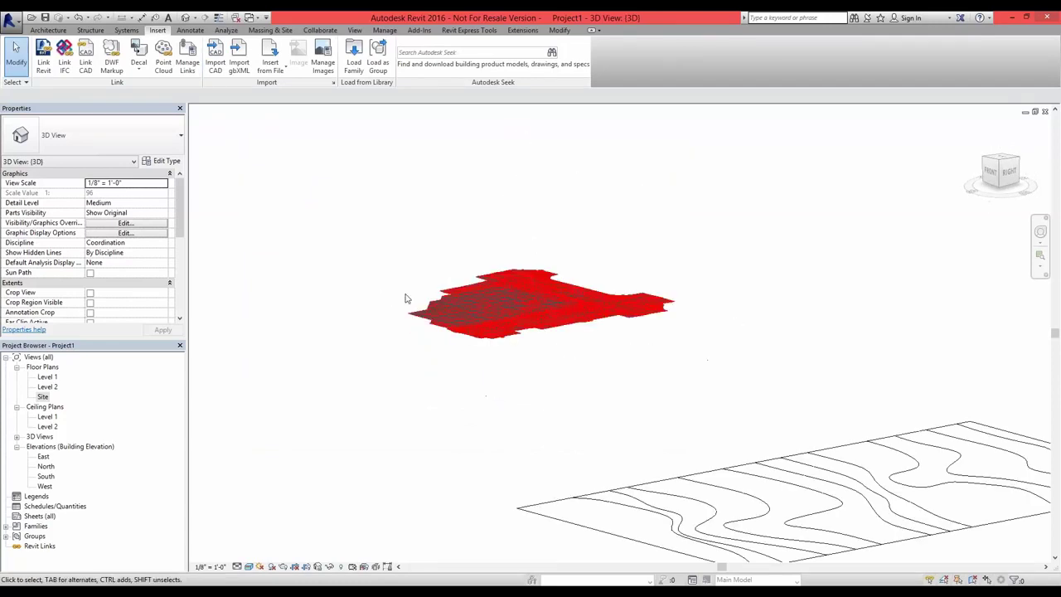
pyautogui.scroll(-3, 544, 348)
pyautogui.keyDown('shift'); pyautogui.moveTo(564, 382); pyautogui.dragTo(646, 412, button='middle'); pyautogui.keyUp('shift')
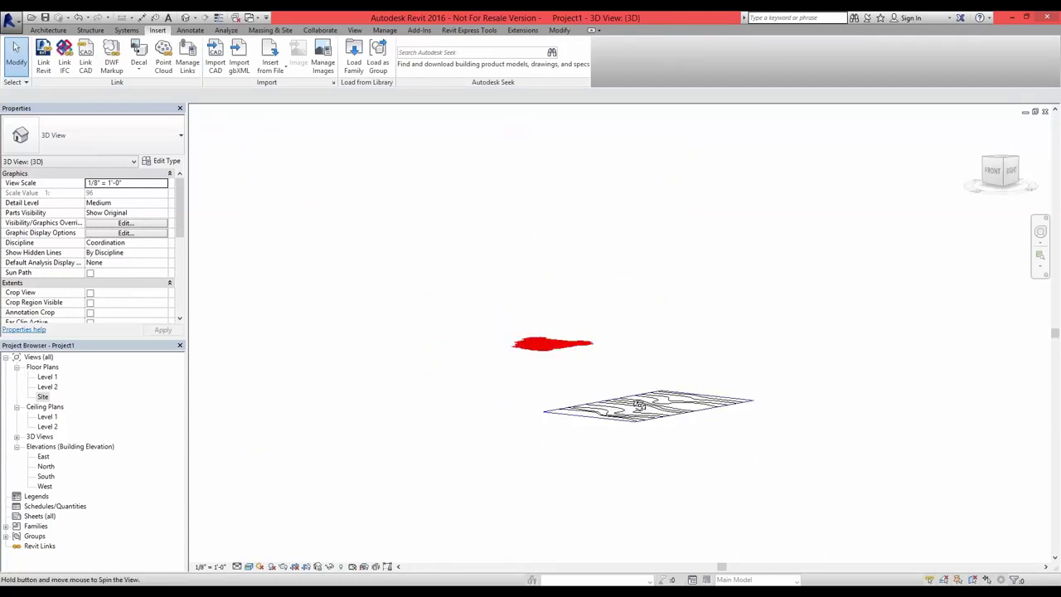
pyautogui.click(647, 413)
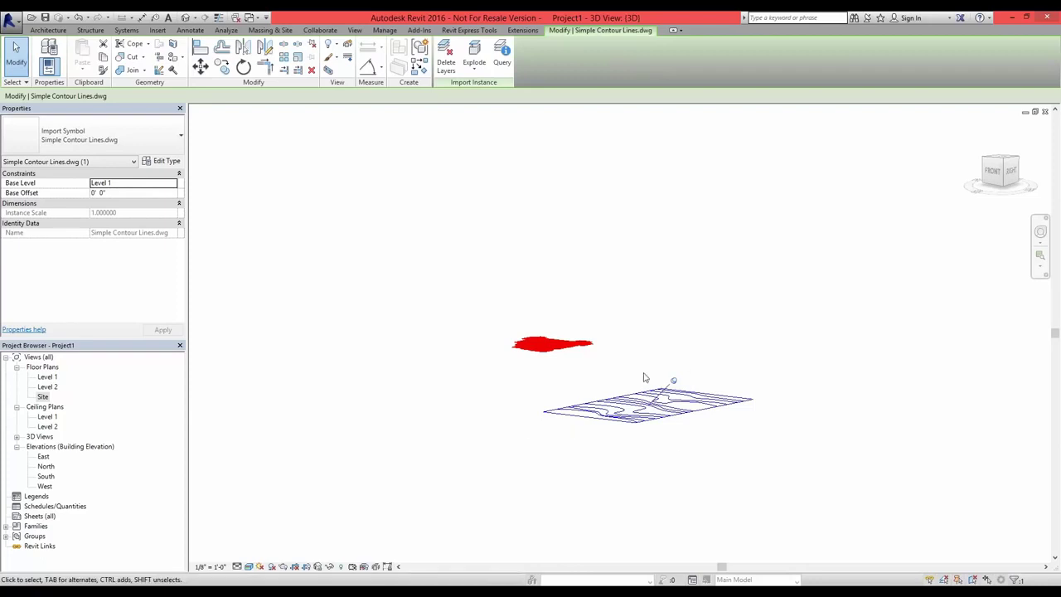
pyautogui.click(552, 344)
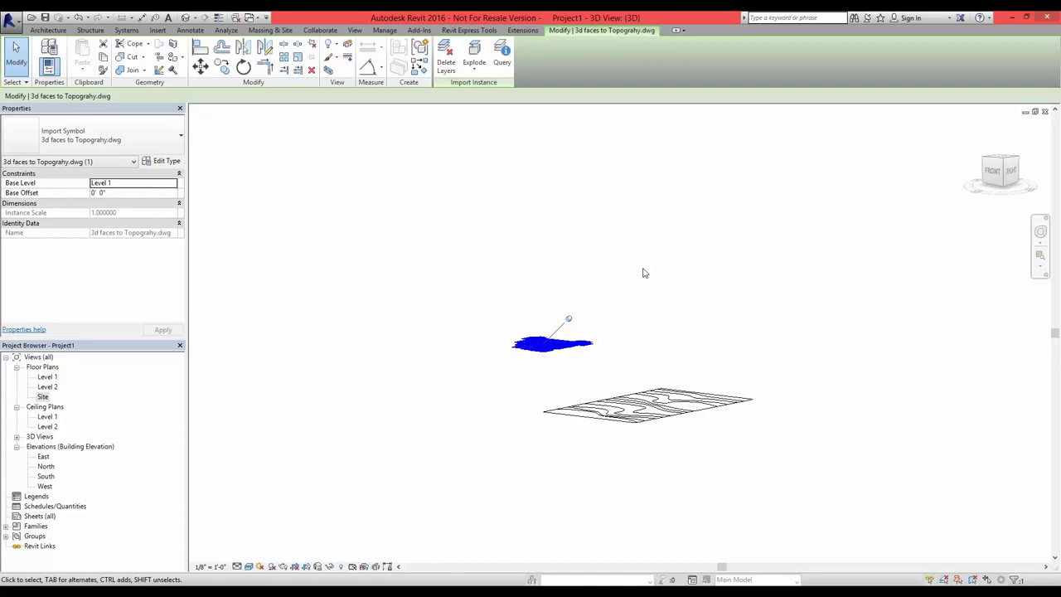
pyautogui.scroll(-4, 609, 280)
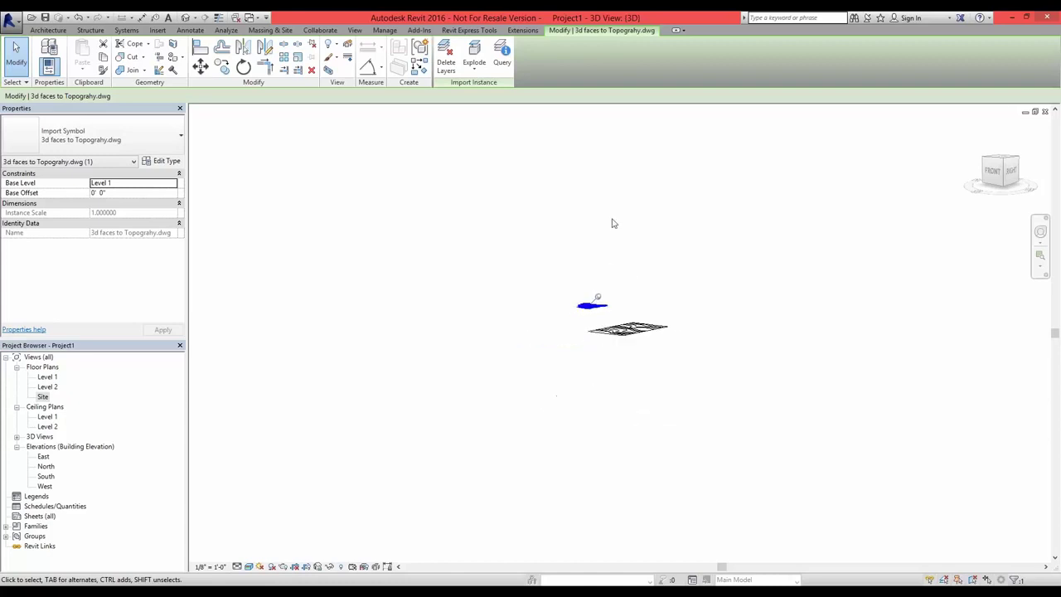
pyautogui.keyDown('shift'); pyautogui.moveTo(610, 220); pyautogui.dragTo(854, 208, button='middle'); pyautogui.keyUp('shift')
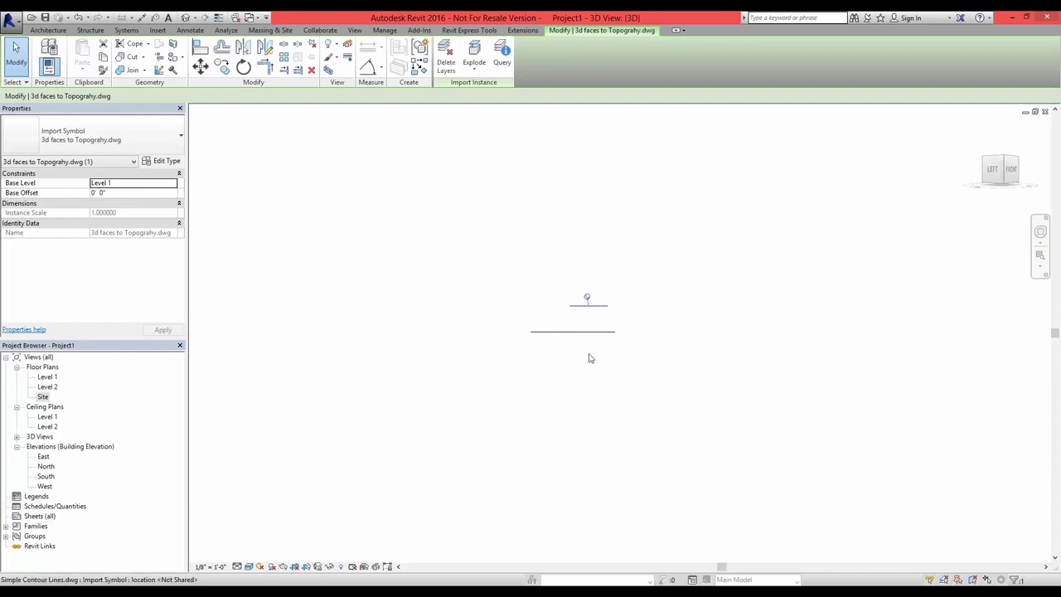
pyautogui.keyDown('shift'); pyautogui.moveTo(741, 310); pyautogui.dragTo(615, 414, button='middle'); pyautogui.keyUp('shift')
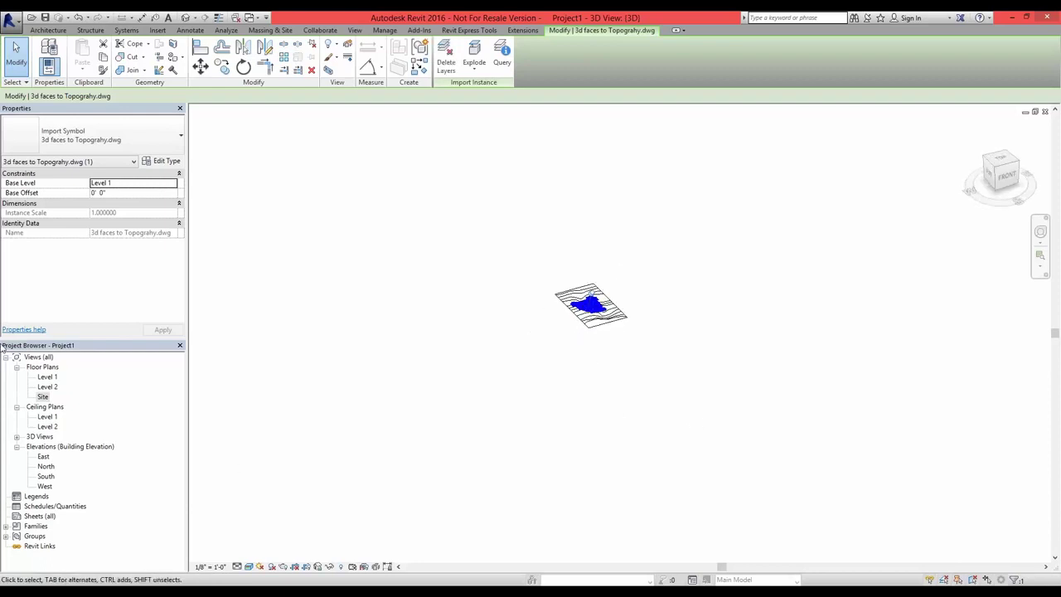
pyautogui.doubleClick(42, 396)
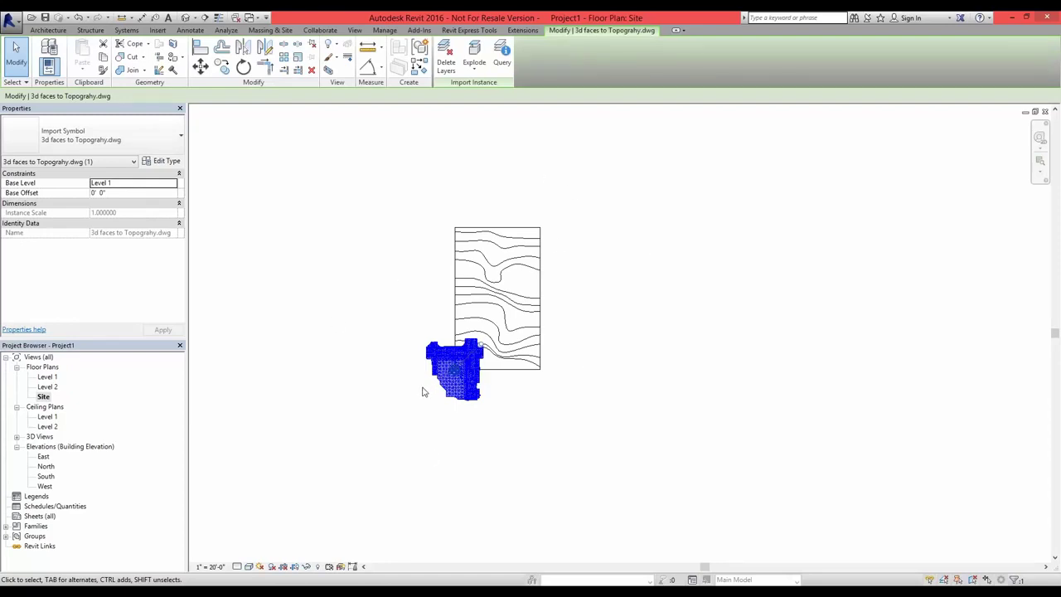
# - Compare the positions and heights of the two CAD imports in the Site plan and the North elevation view
pyautogui.scroll(4, 423, 387)
pyautogui.scroll(2, 421, 384)
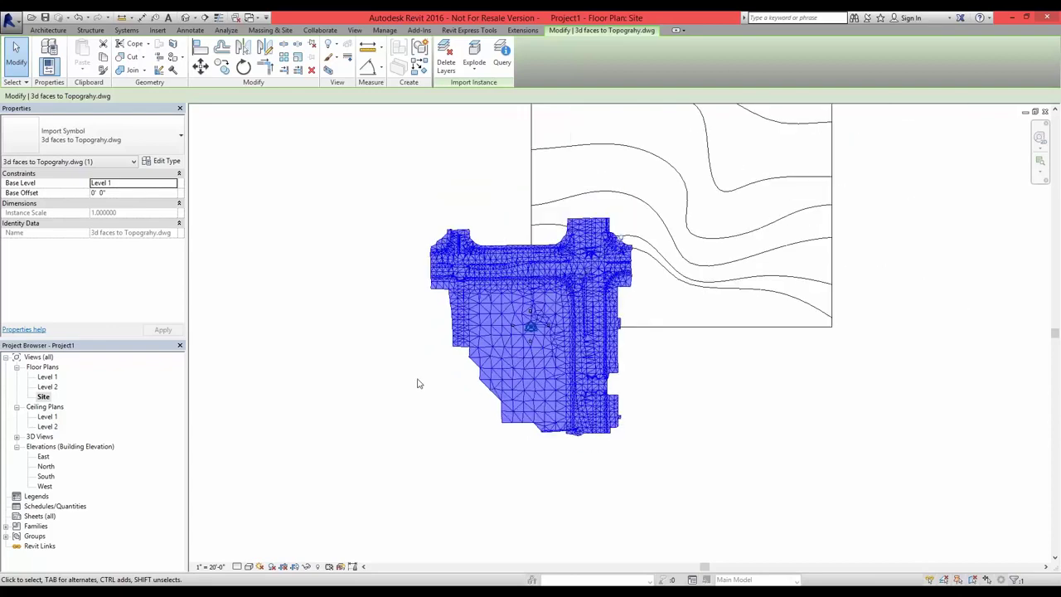
pyautogui.scroll(-5, 495, 342)
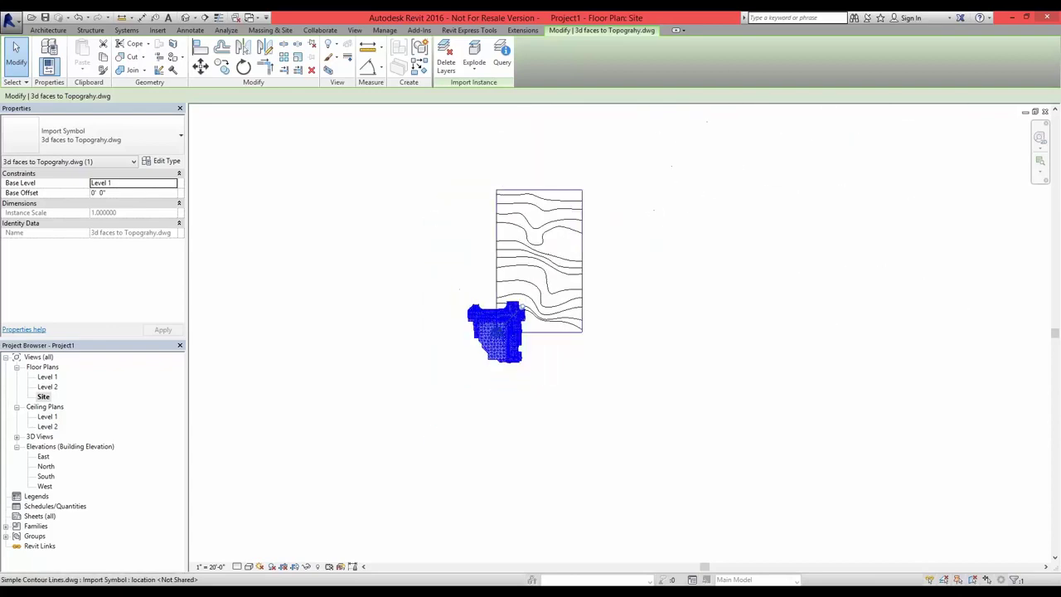
pyautogui.scroll(-5, 495, 343)
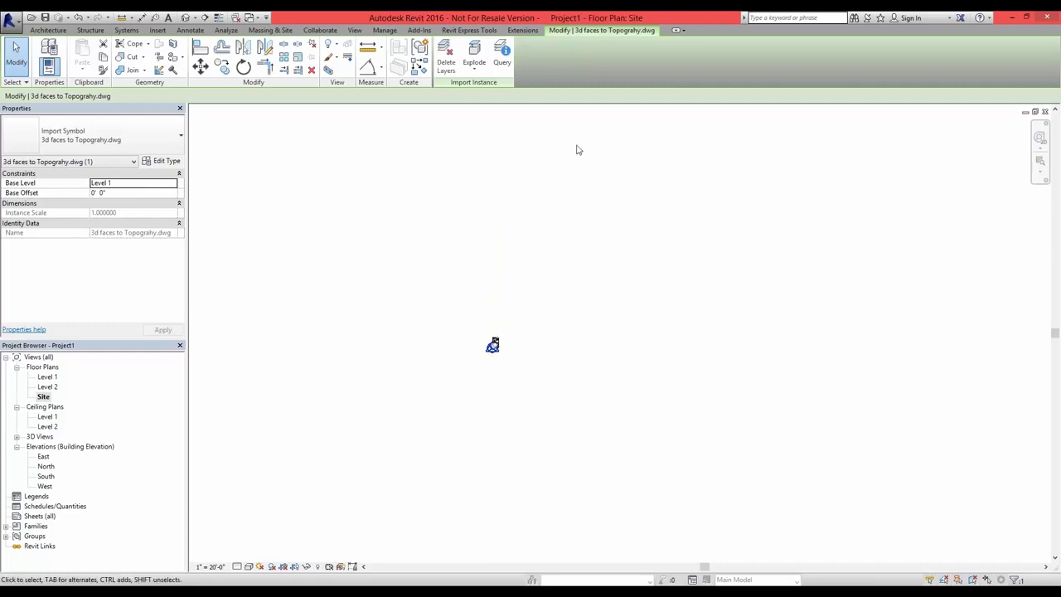
pyautogui.scroll(2, 472, 340)
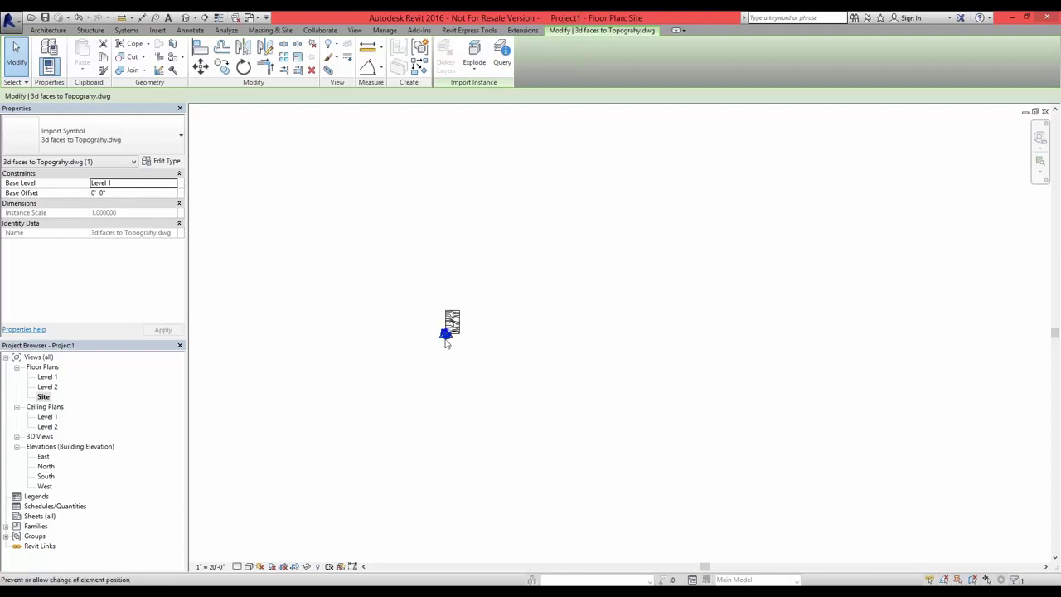
pyautogui.scroll(6, 446, 341)
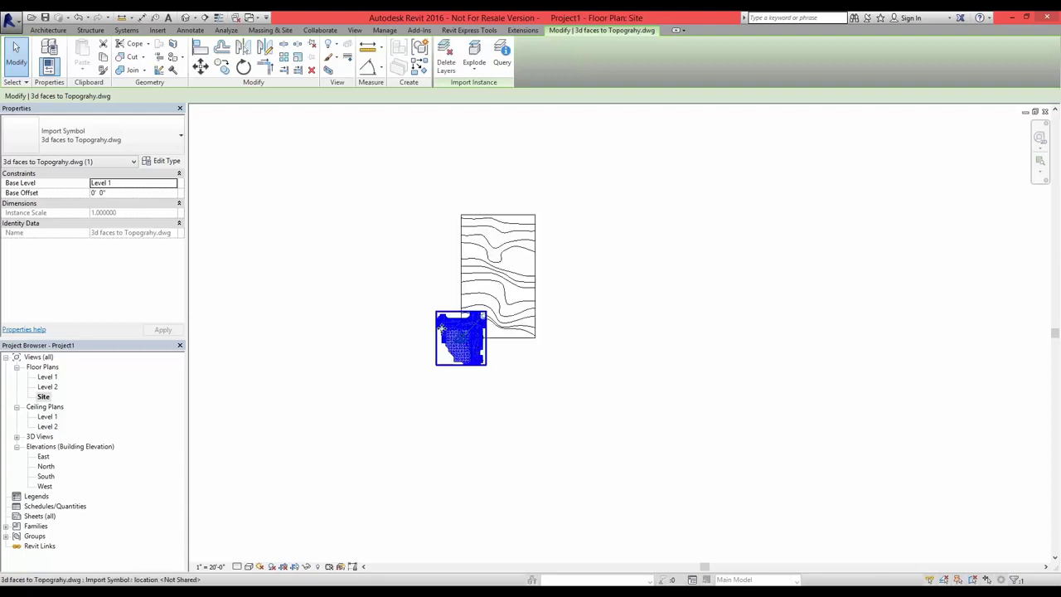
pyautogui.doubleClick(46, 467)
pyautogui.scroll(-4, 594, 277)
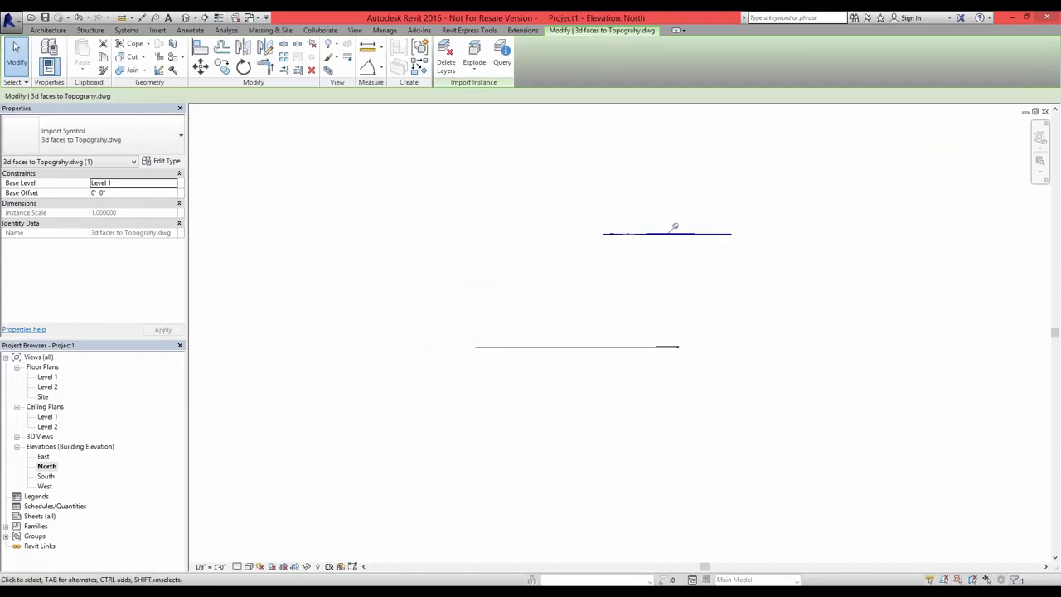
pyautogui.scroll(5, 663, 348)
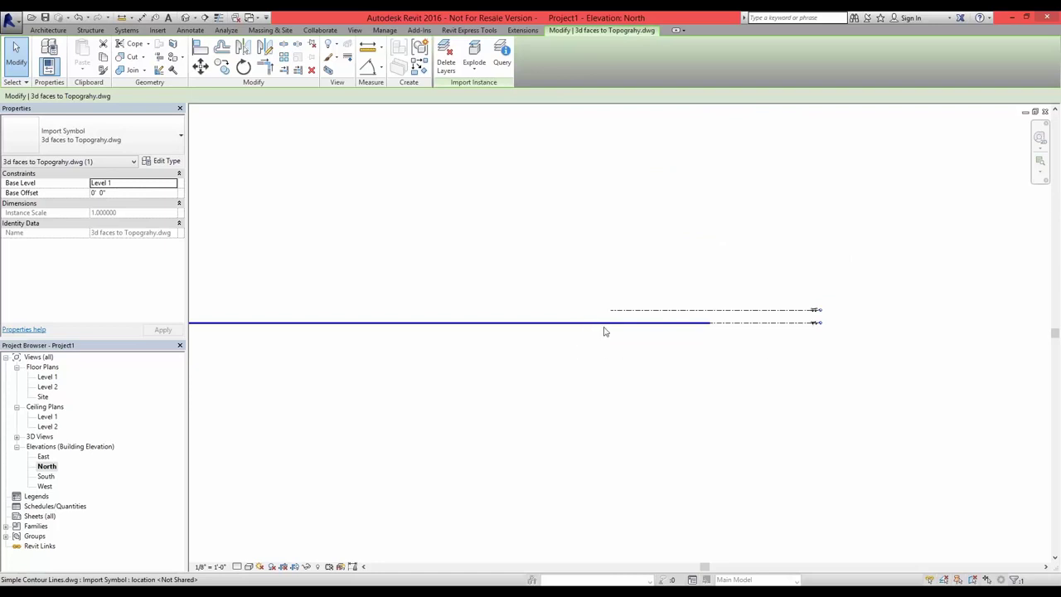
pyautogui.scroll(-3, 603, 332)
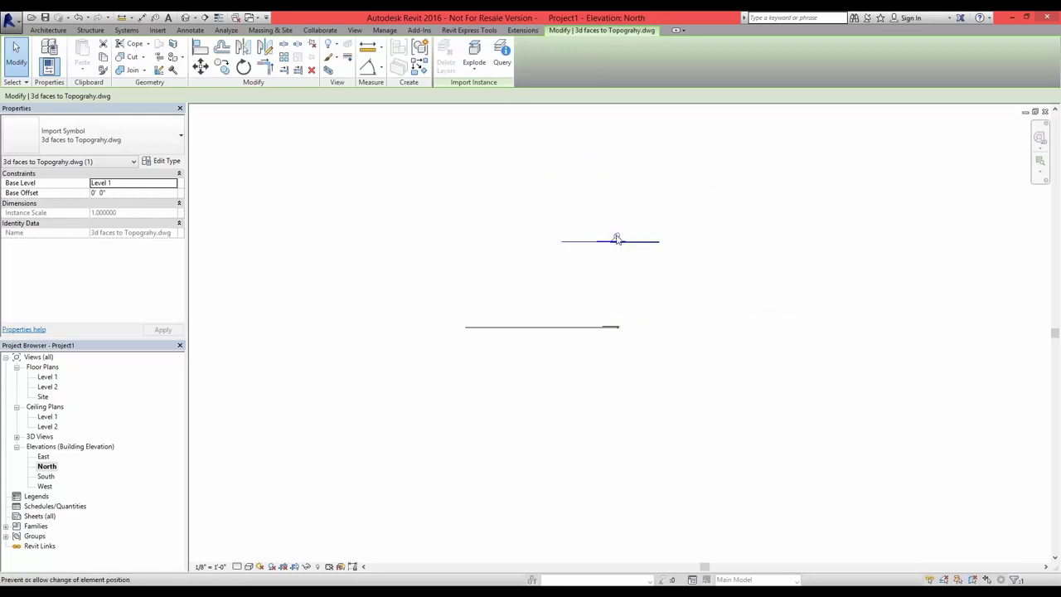
pyautogui.press('Escape')
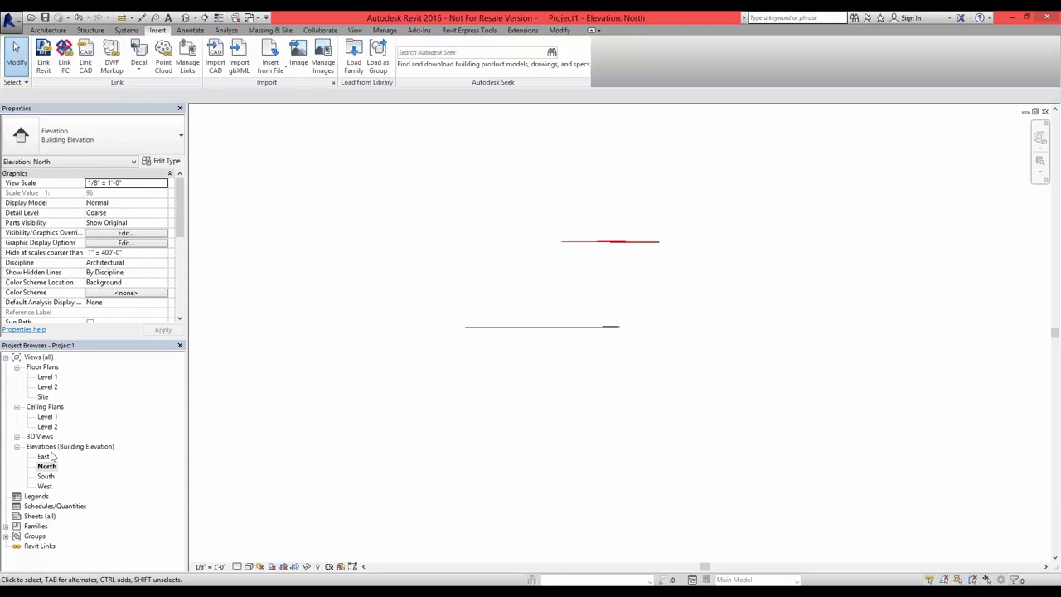
# - Return to the Site floor plan and move the Simple Contour Lines.dwg import to the right, clear of the 3D faces import
pyautogui.doubleClick(42, 397)
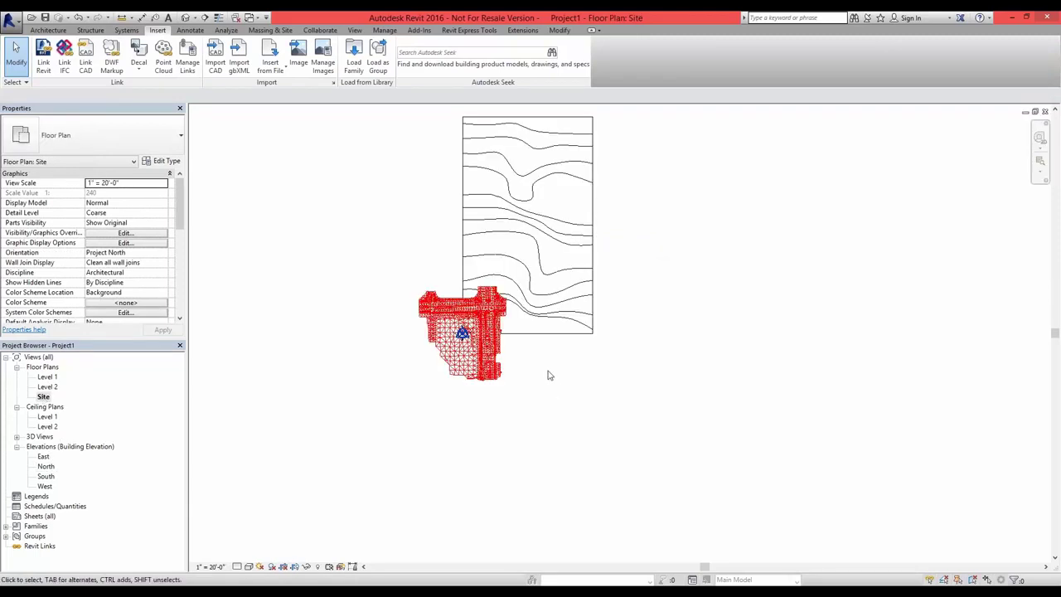
pyautogui.click(497, 365)
pyautogui.scroll(4, 578, 336)
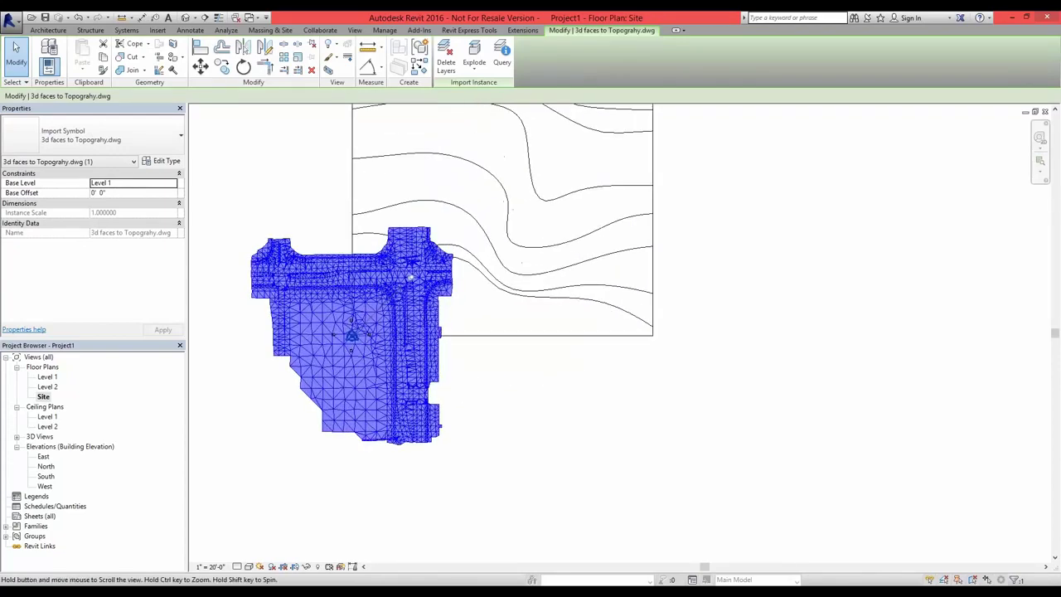
pyautogui.scroll(-2, 630, 346)
pyautogui.click(643, 329)
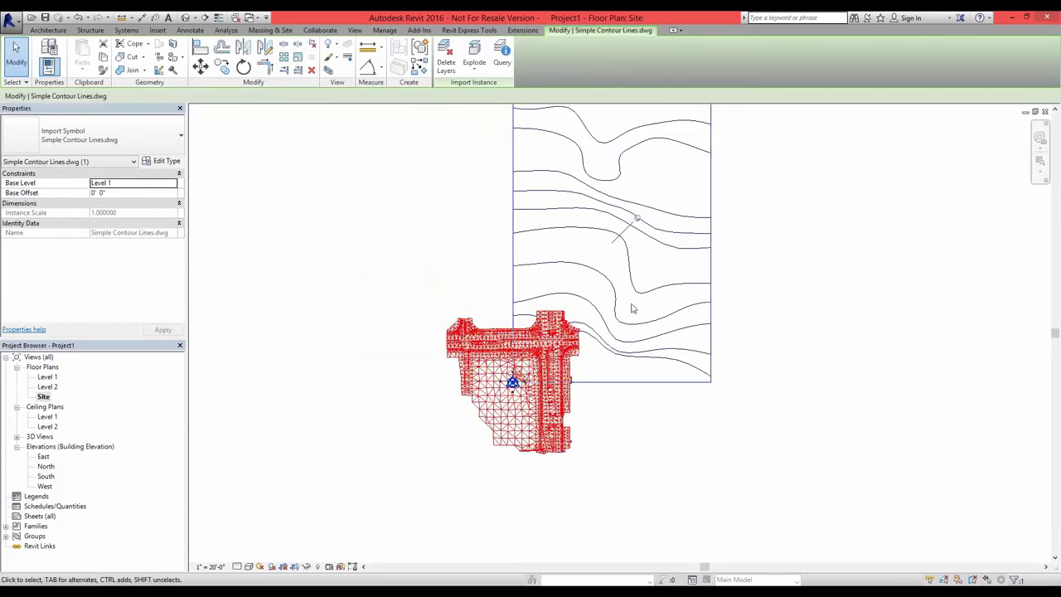
pyautogui.scroll(-1, 627, 302)
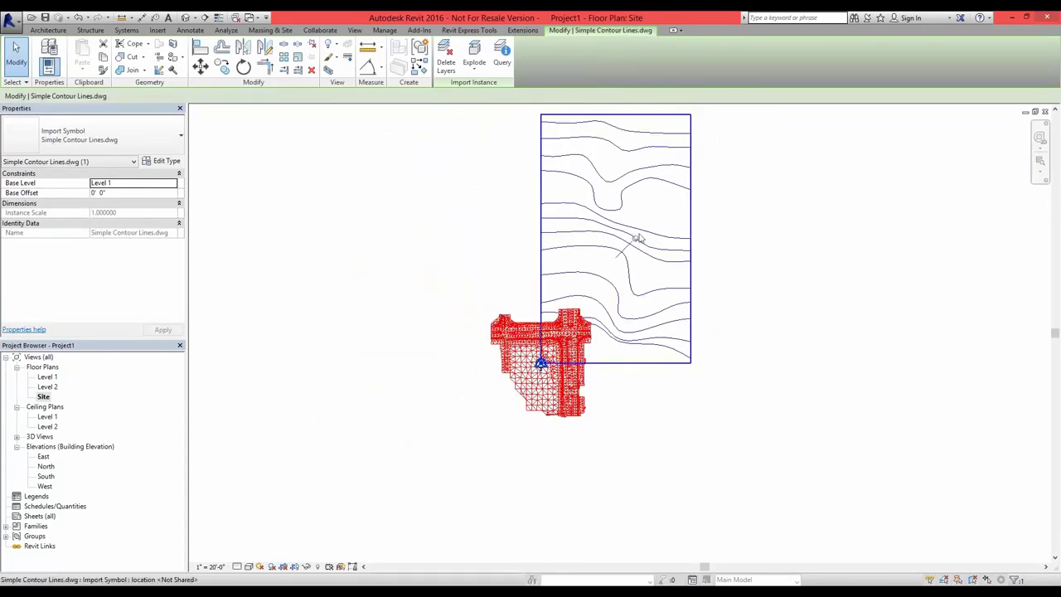
pyautogui.moveTo(596, 199); pyautogui.dragTo(724, 235)
pyautogui.click(826, 242)
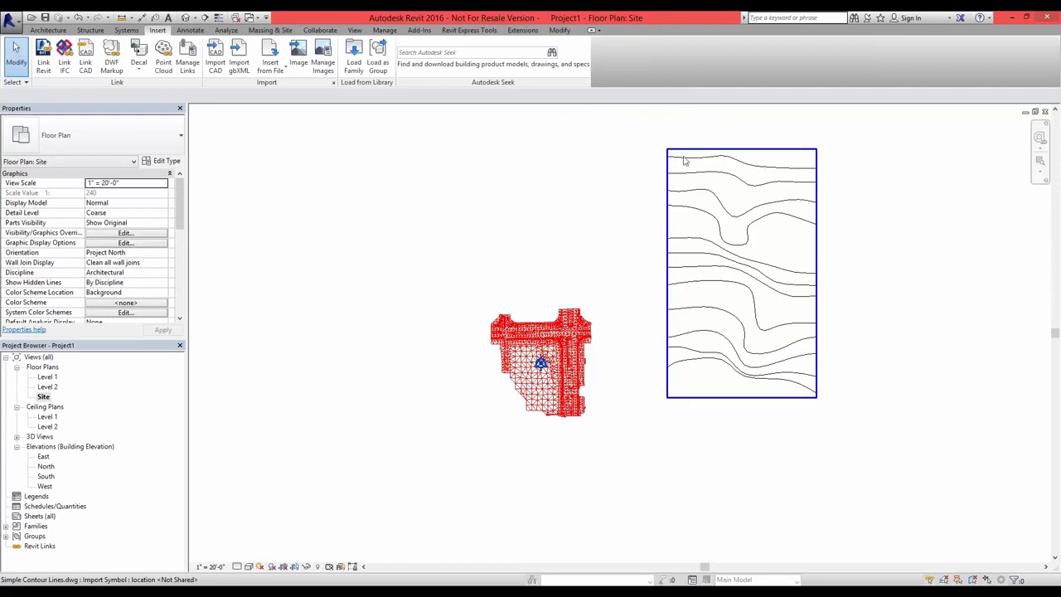
# - Start a Toposurface and place points at 10' 0" absolute elevation along the second contour line from the top, from edge to edge
pyautogui.scroll(4, 673, 179)
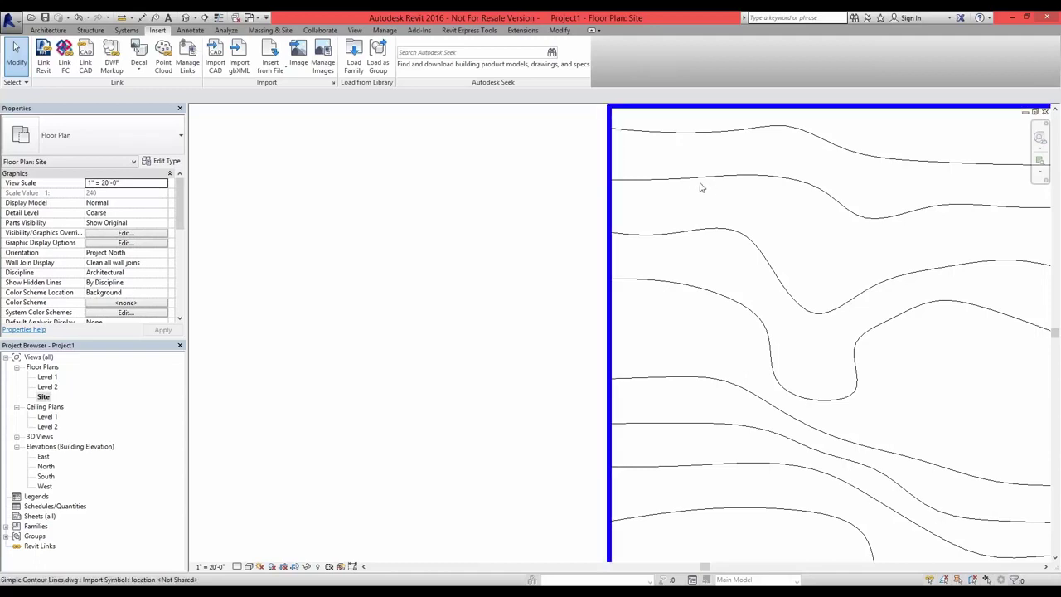
pyautogui.scroll(-2, 700, 189)
pyautogui.scroll(-2, 701, 189)
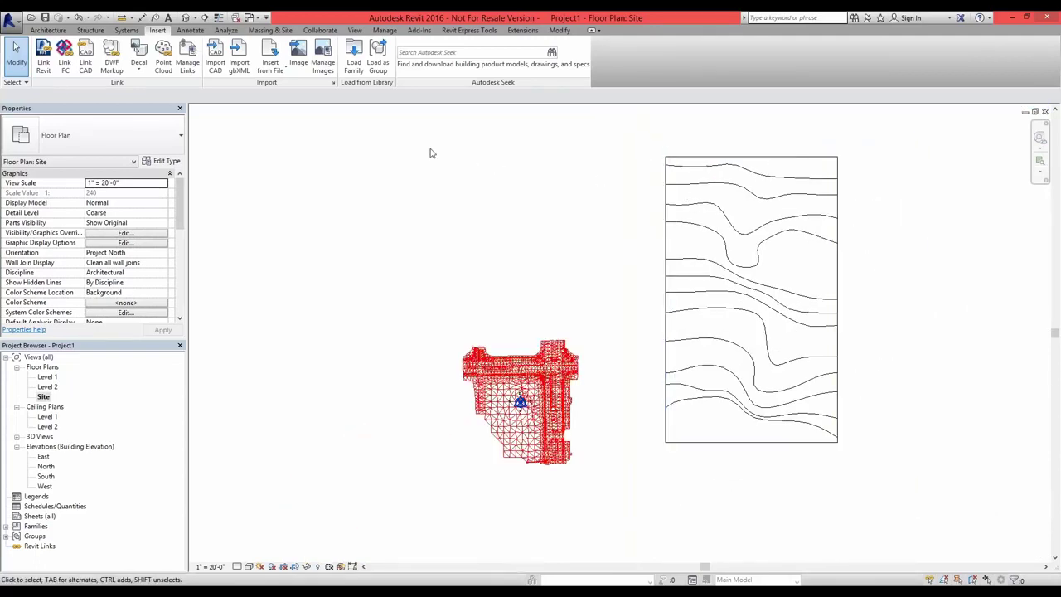
pyautogui.click(270, 30)
pyautogui.click(259, 58)
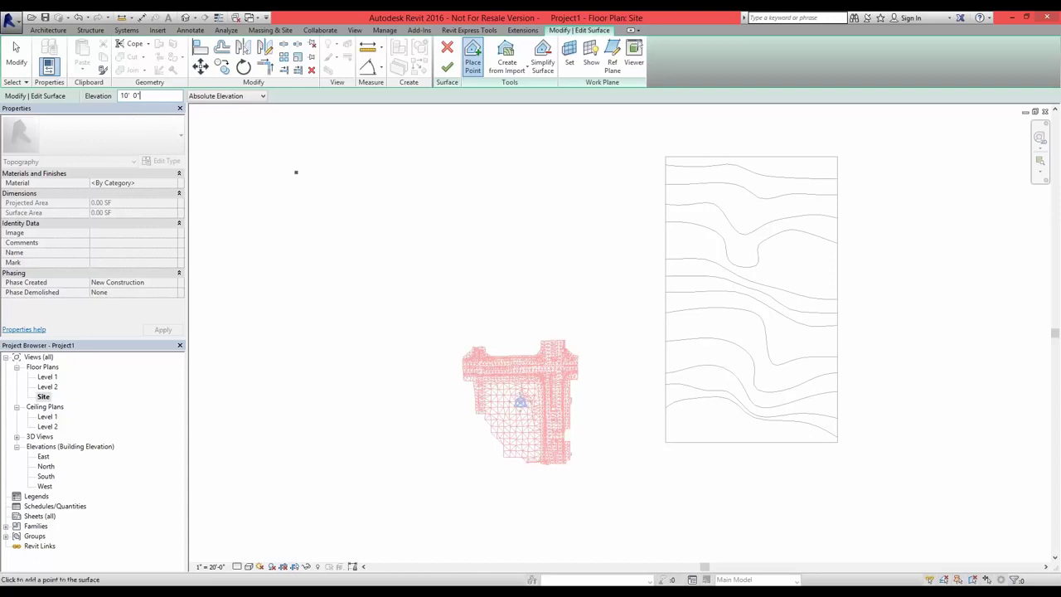
pyautogui.click(664, 183)
pyautogui.scroll(3, 688, 179)
pyautogui.click(679, 182)
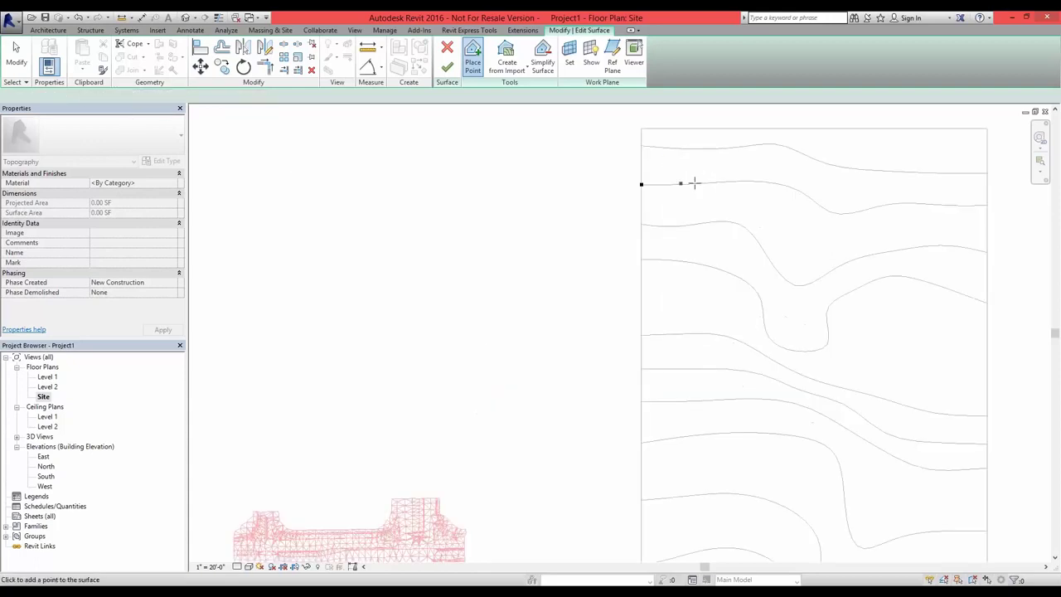
pyautogui.click(734, 180)
pyautogui.click(772, 181)
pyautogui.click(802, 194)
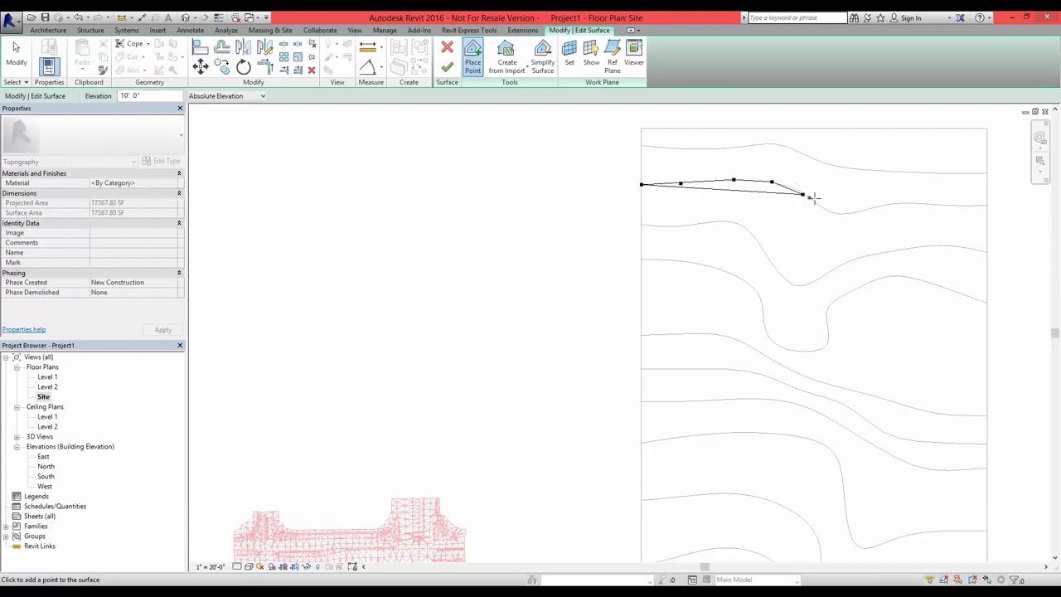
pyautogui.click(831, 213)
pyautogui.click(857, 213)
pyautogui.click(876, 204)
pyautogui.click(910, 204)
pyautogui.click(950, 202)
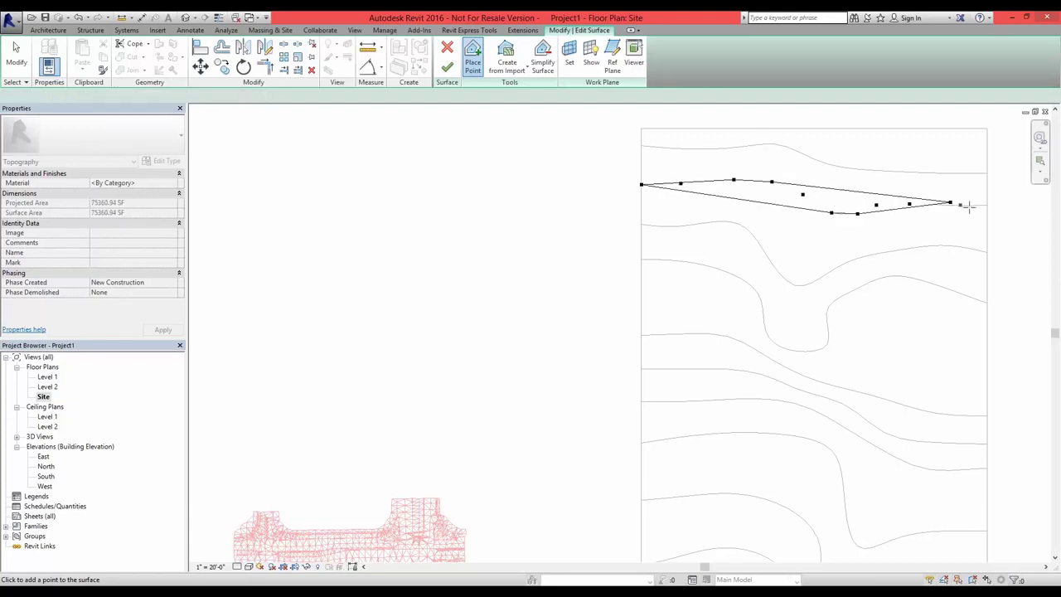
pyautogui.click(986, 204)
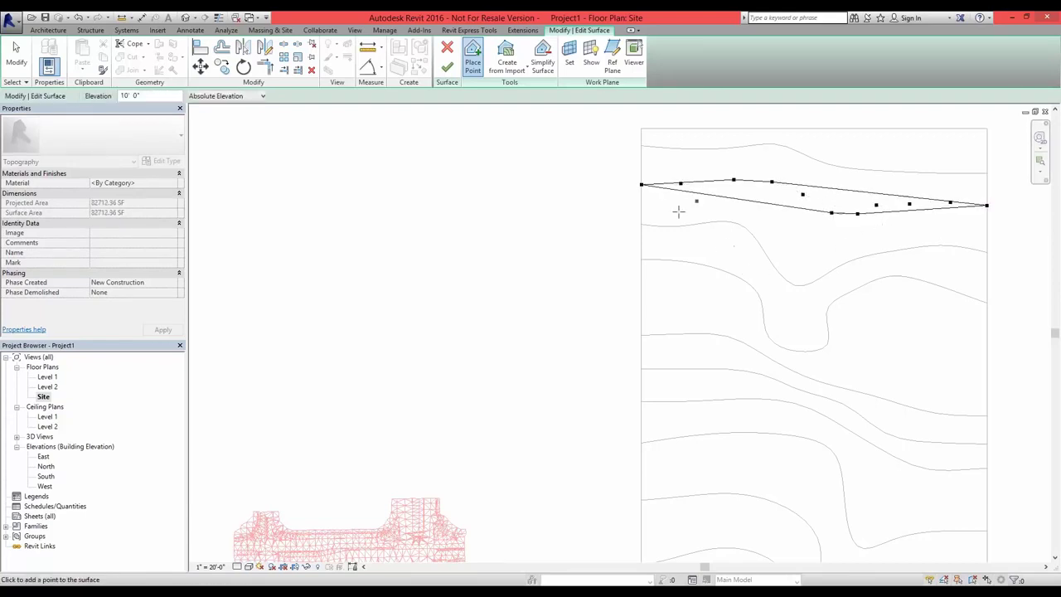
# - Set the point elevation to 9' 0" and place points along the third contour line from the top, from edge to edge
pyautogui.moveTo(144, 96); pyautogui.dragTo(122, 97)
pyautogui.write('9')
pyautogui.click(641, 223)
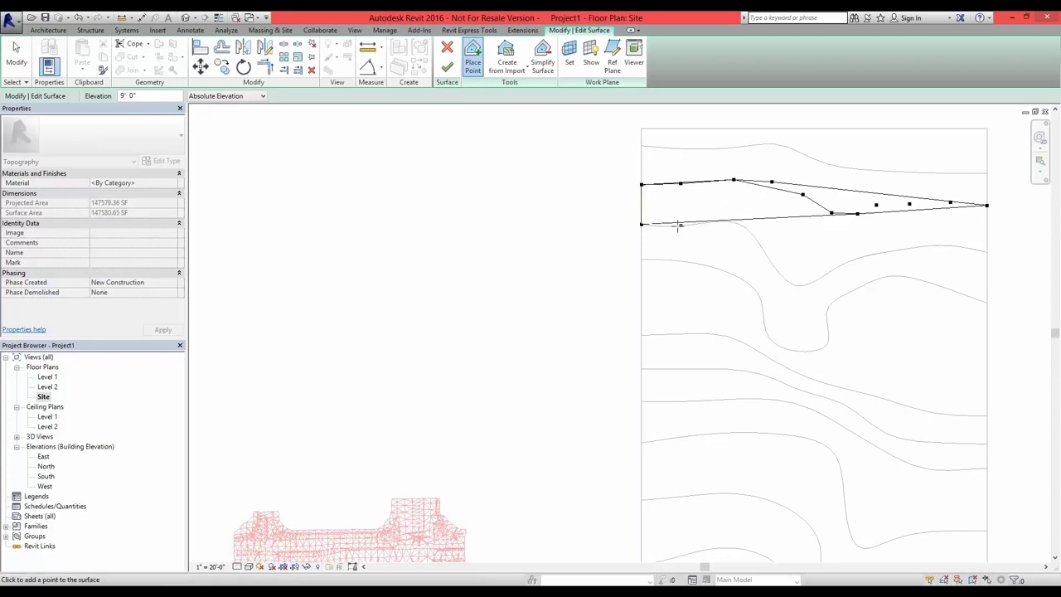
pyautogui.scroll(3, 673, 225)
pyautogui.click(674, 226)
pyautogui.click(747, 218)
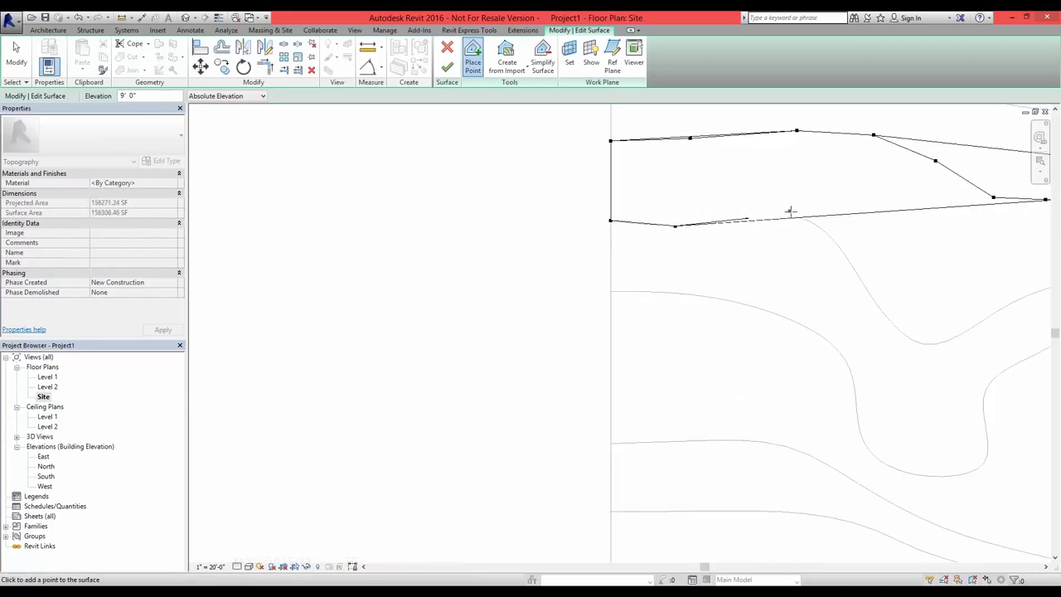
pyautogui.click(790, 213)
pyautogui.click(825, 228)
pyautogui.click(850, 262)
pyautogui.click(878, 311)
pyautogui.click(915, 342)
pyautogui.moveTo(922, 354); pyautogui.dragTo(718, 287, button='middle')
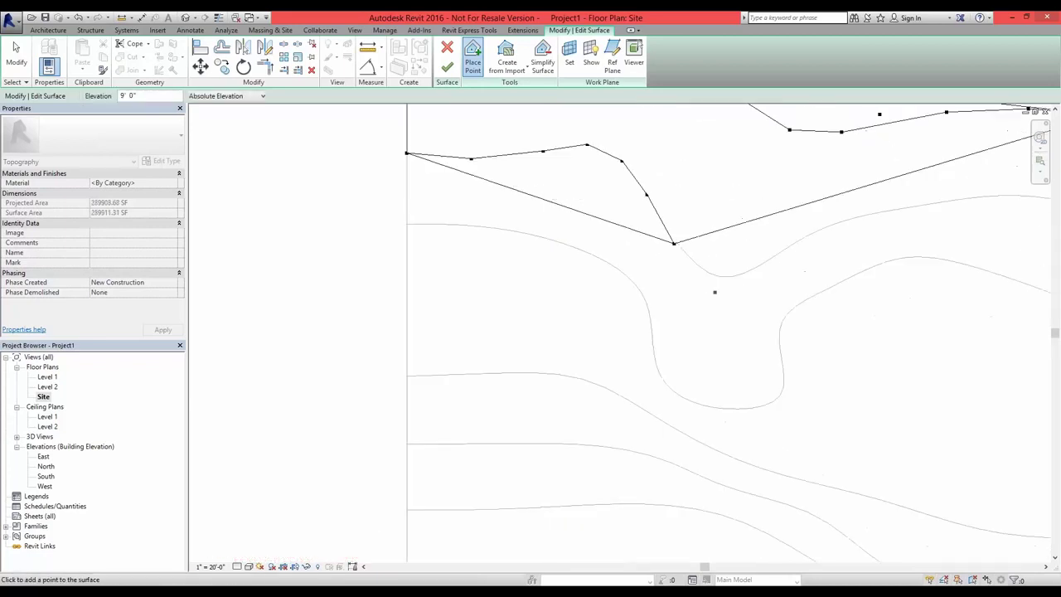
pyautogui.click(718, 275)
pyautogui.click(755, 268)
pyautogui.click(808, 248)
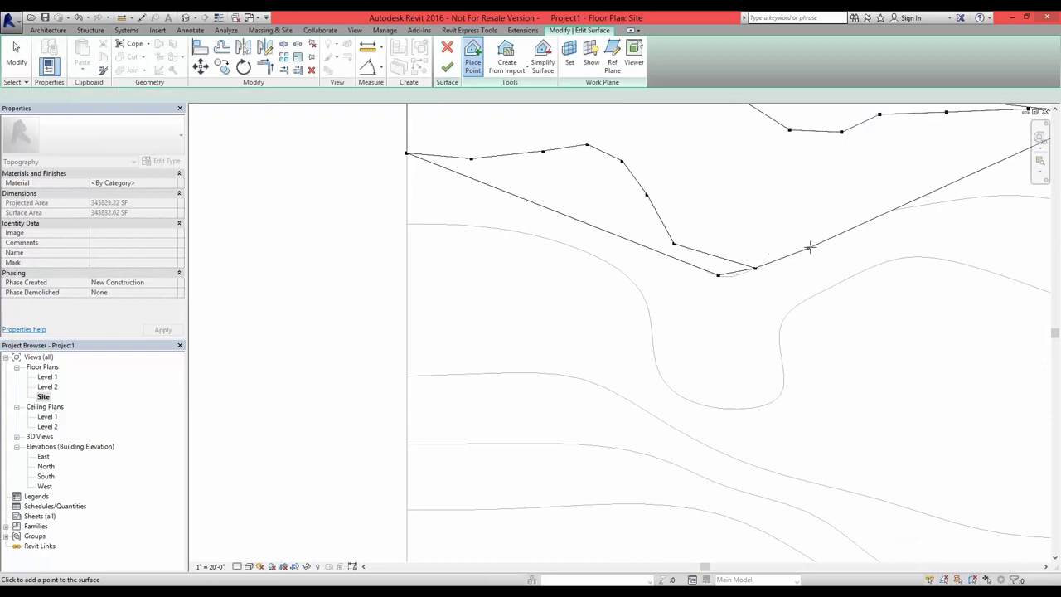
pyautogui.click(877, 215)
pyautogui.click(930, 204)
pyautogui.moveTo(930, 204); pyautogui.dragTo(634, 185, button='middle')
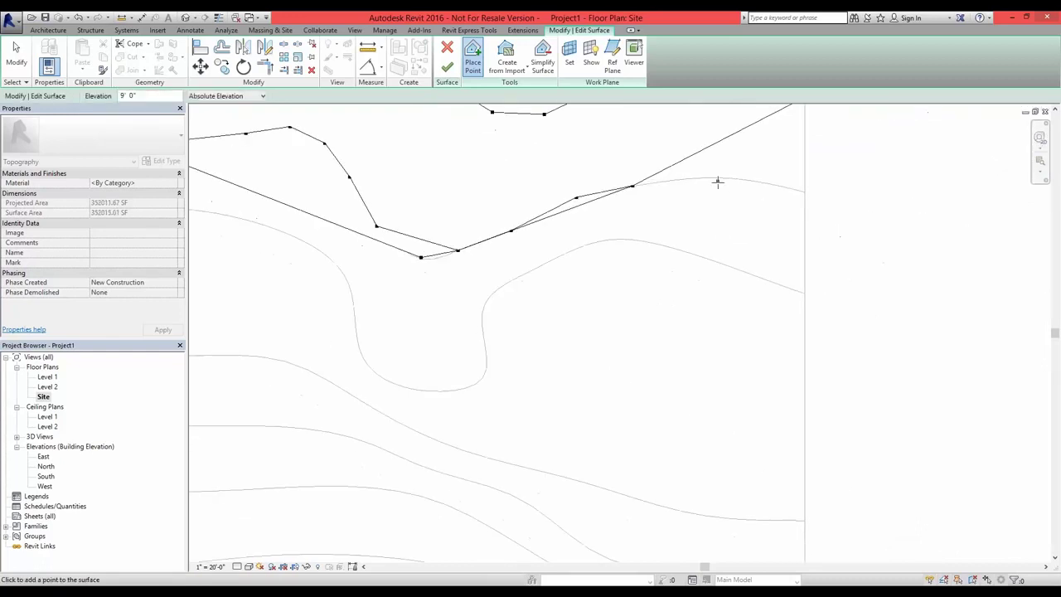
pyautogui.click(696, 178)
pyautogui.click(751, 179)
pyautogui.click(783, 185)
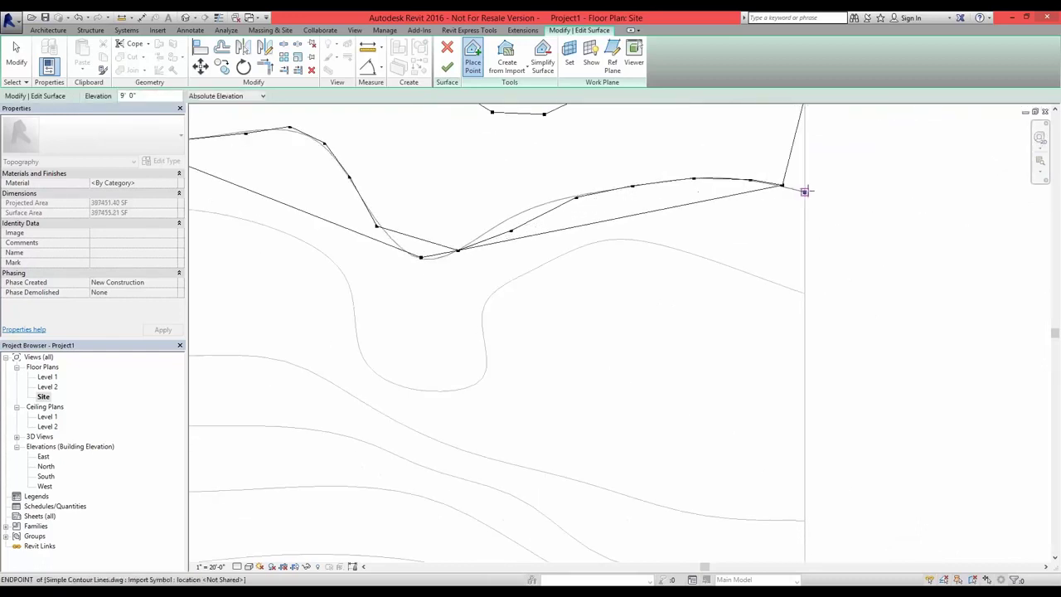
pyautogui.click(804, 190)
# - Add extra 9' 0" surface points along the steep slope into the third contour's dip, and end point placement
pyautogui.scroll(-3, 837, 232)
pyautogui.scroll(3, 596, 257)
pyautogui.scroll(2, 638, 267)
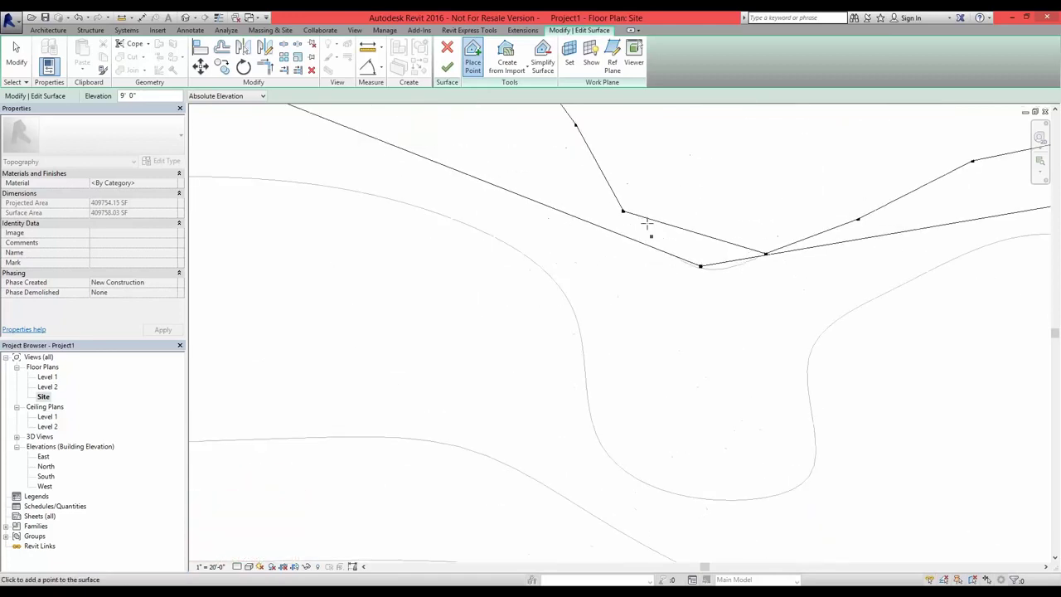
pyautogui.click(681, 237)
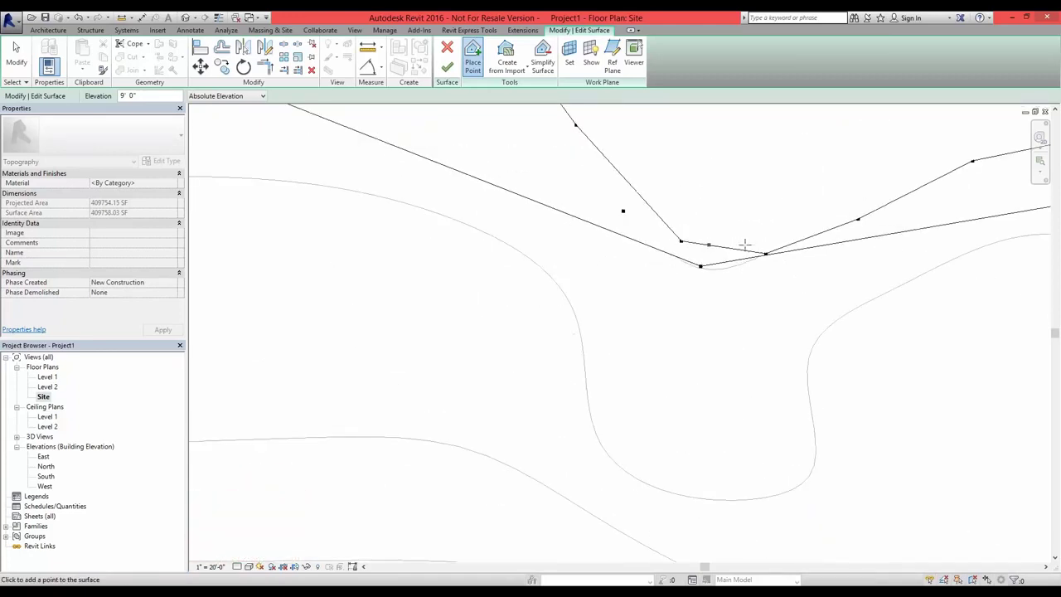
pyautogui.click(577, 149)
pyautogui.scroll(-1, 613, 198)
pyautogui.press('Escape')
pyautogui.scroll(-4, 612, 199)
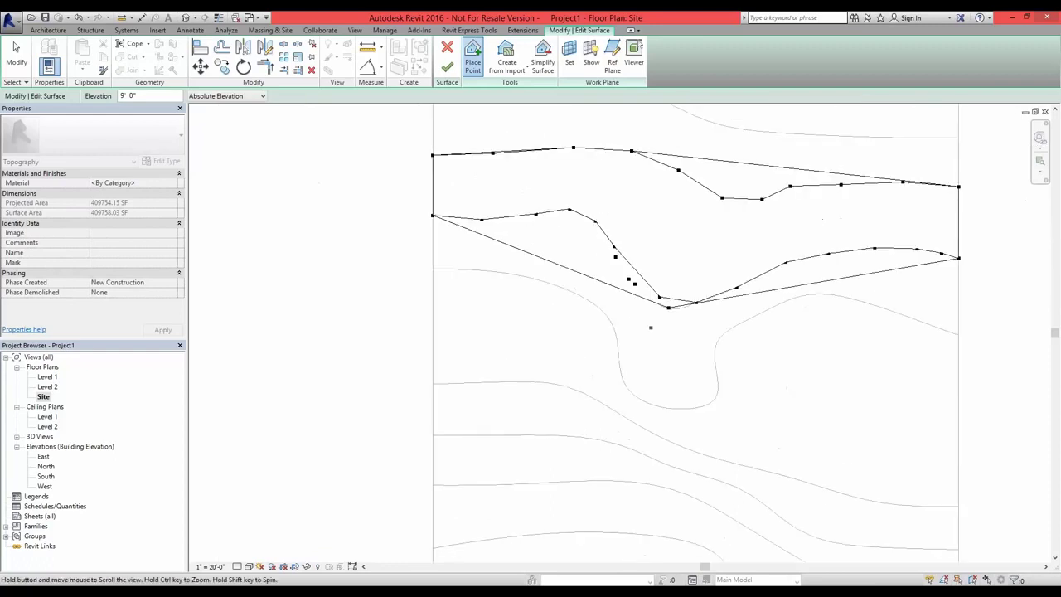
pyautogui.scroll(5, 658, 249)
pyautogui.scroll(-2, 634, 317)
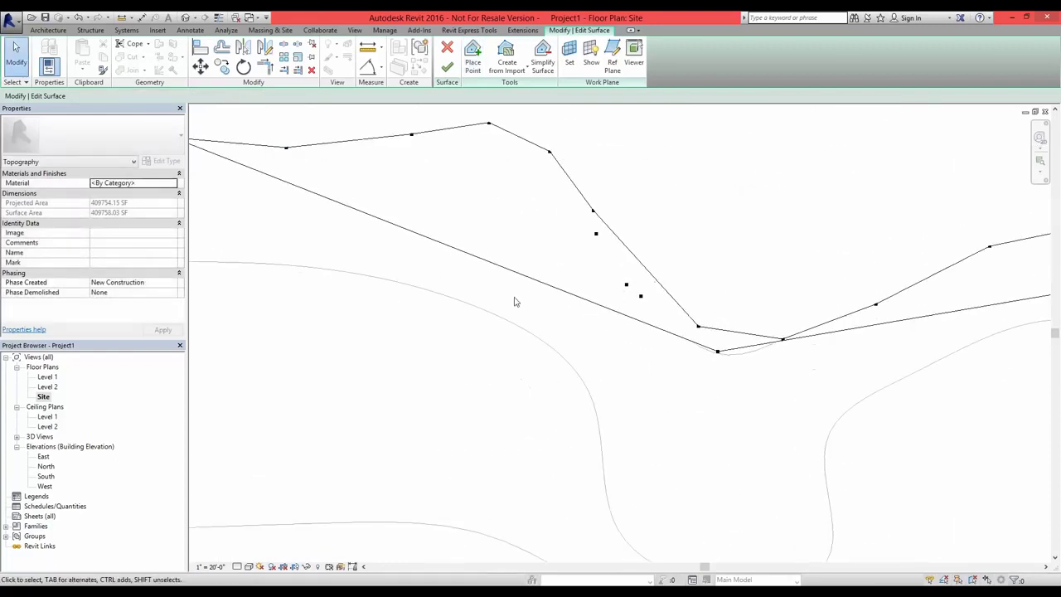
# - Shift the interior surface point just above the third contour's dip slightly left to smooth the boundary, and clear the selection
pyautogui.click(641, 296)
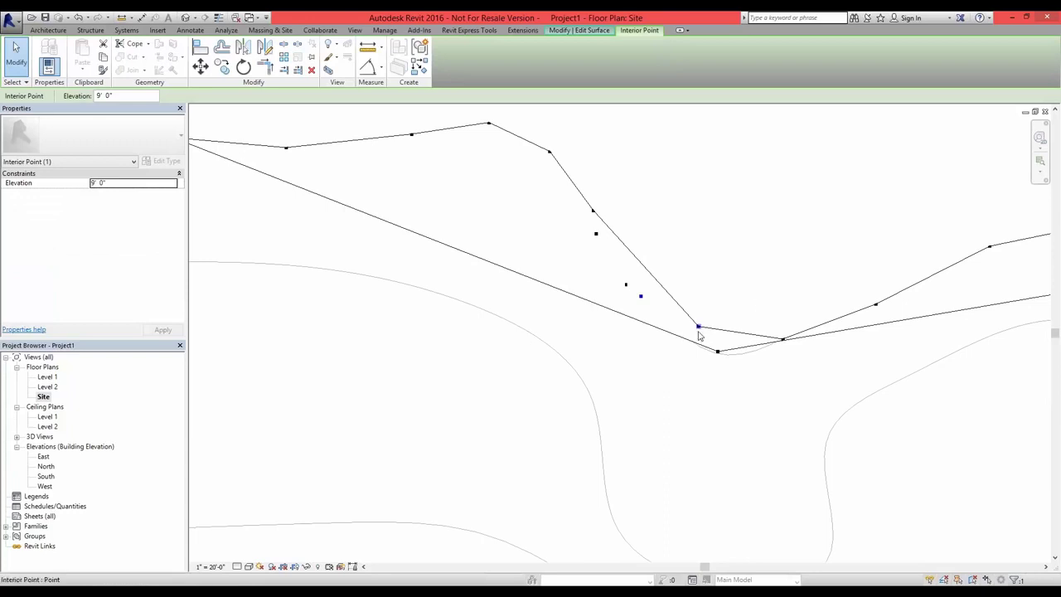
pyautogui.moveTo(698, 327); pyautogui.dragTo(685, 329)
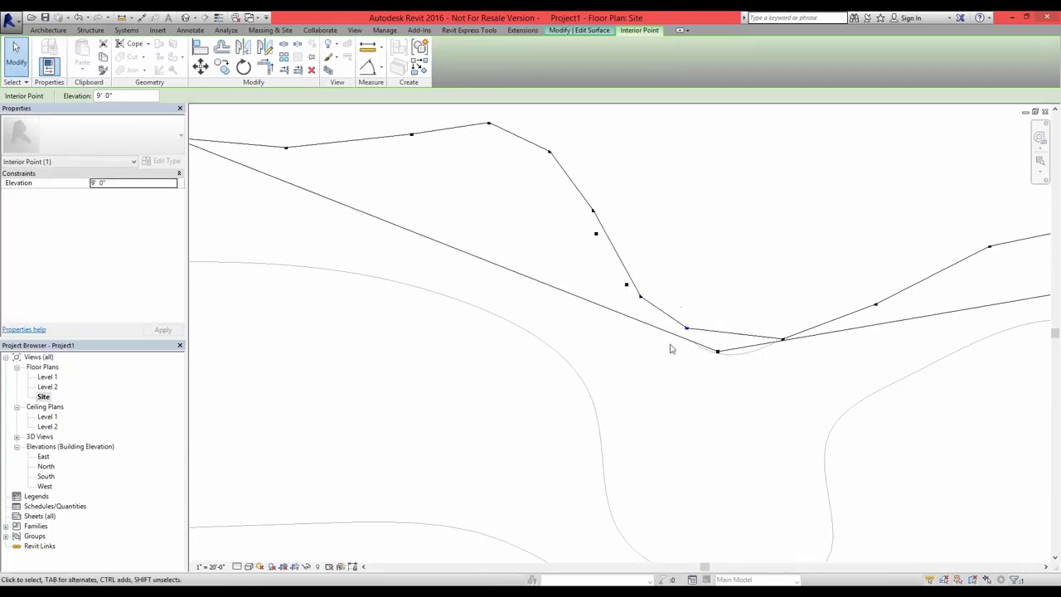
pyautogui.scroll(-6, 663, 323)
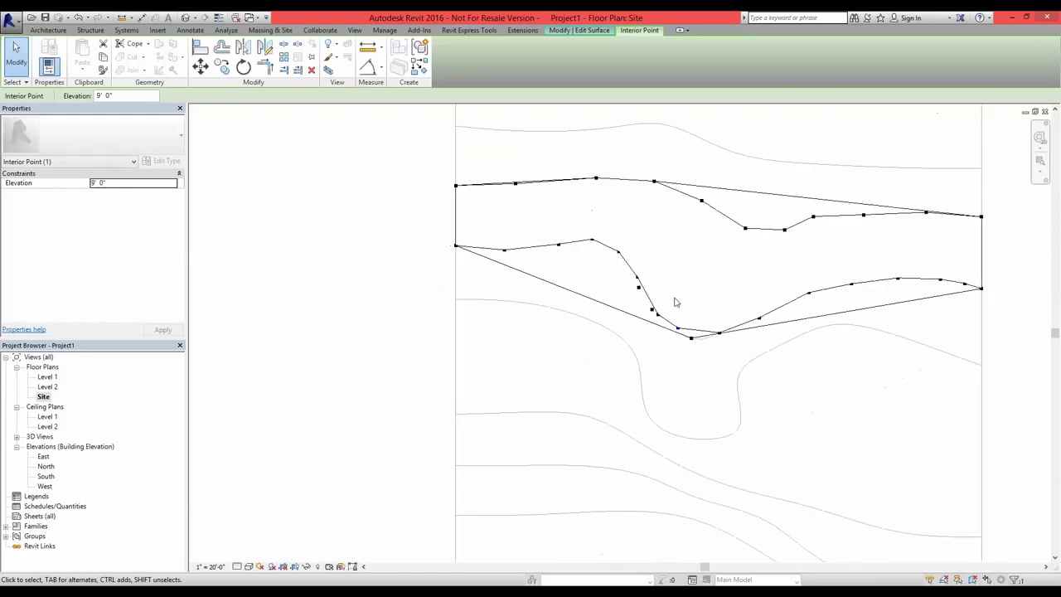
pyautogui.press('Escape')
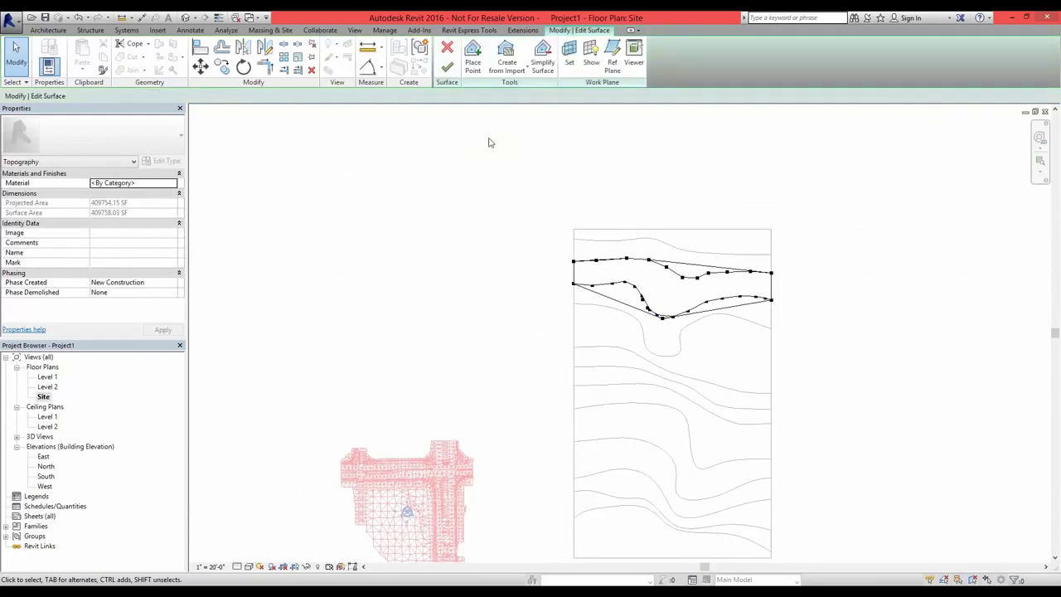
# - Finish the toposurface traced from the contour lines and look over the imported 3D faces drawing beside it
pyautogui.click(441, 70)
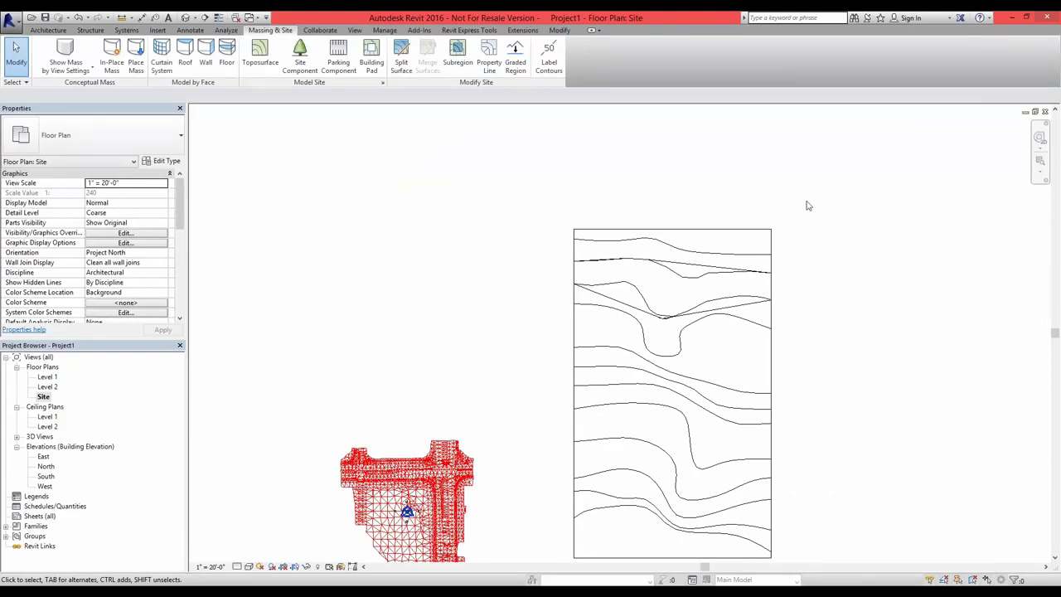
pyautogui.scroll(8, 497, 381)
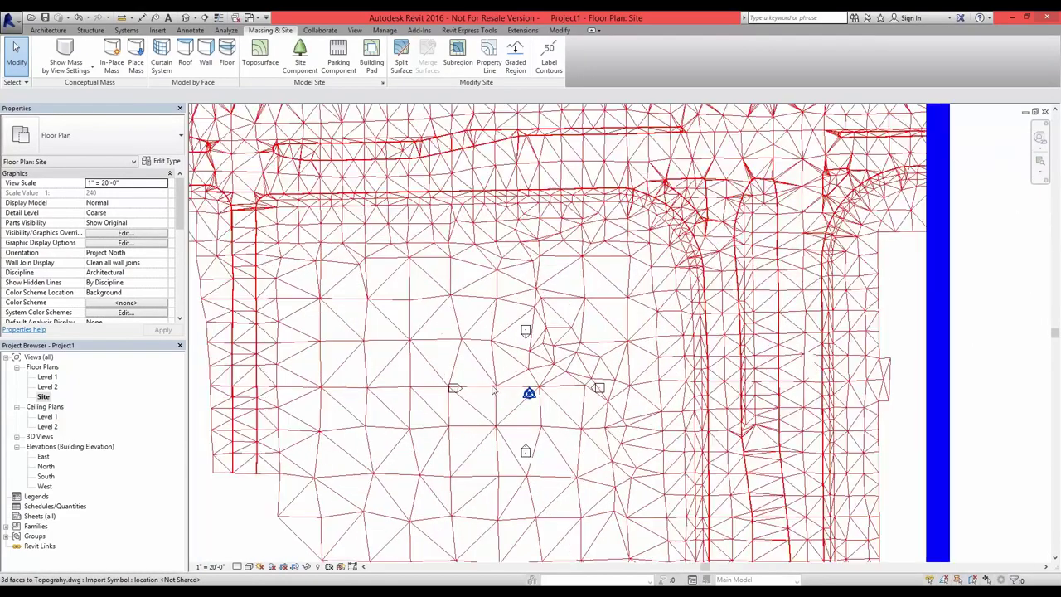
pyautogui.scroll(-4, 495, 386)
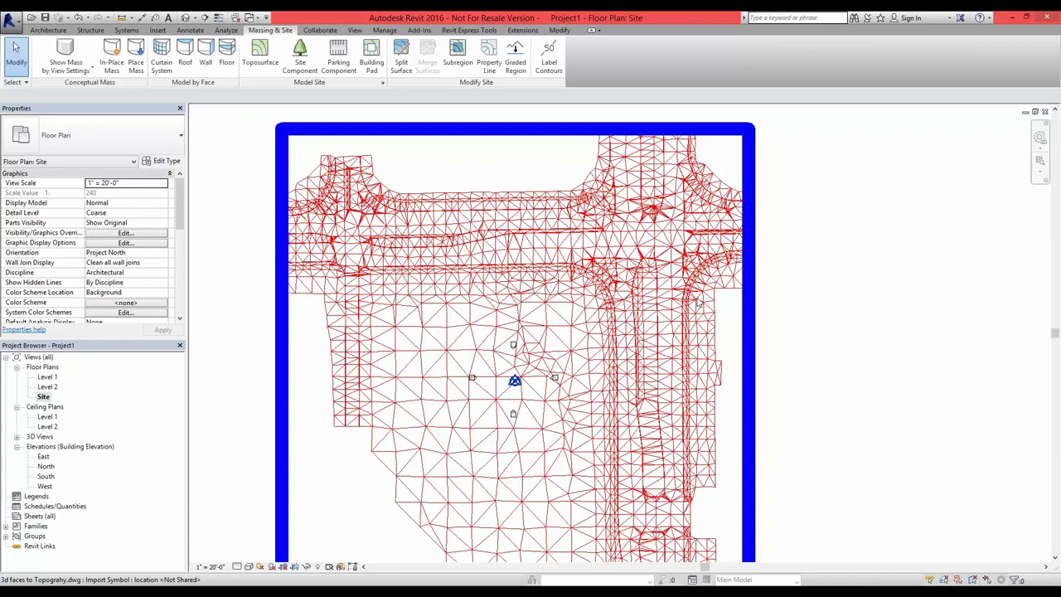
pyautogui.scroll(-3, 702, 323)
pyautogui.scroll(2, 829, 348)
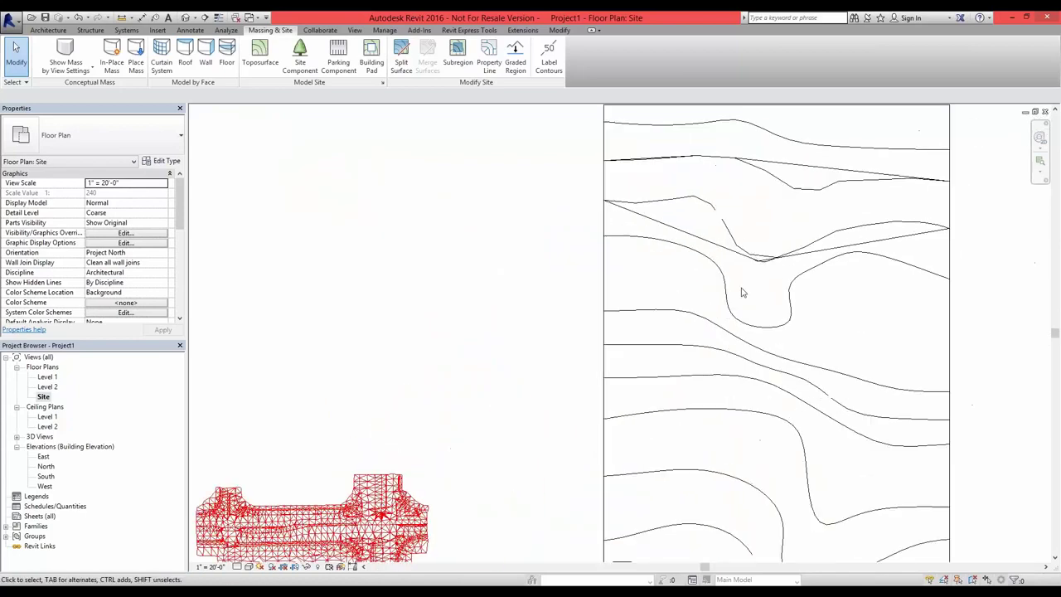
# - Reopen the traced toposurface for editing and copy an interior point from the steep slope slightly up and right into the surface
pyautogui.click(694, 238)
pyautogui.click(447, 63)
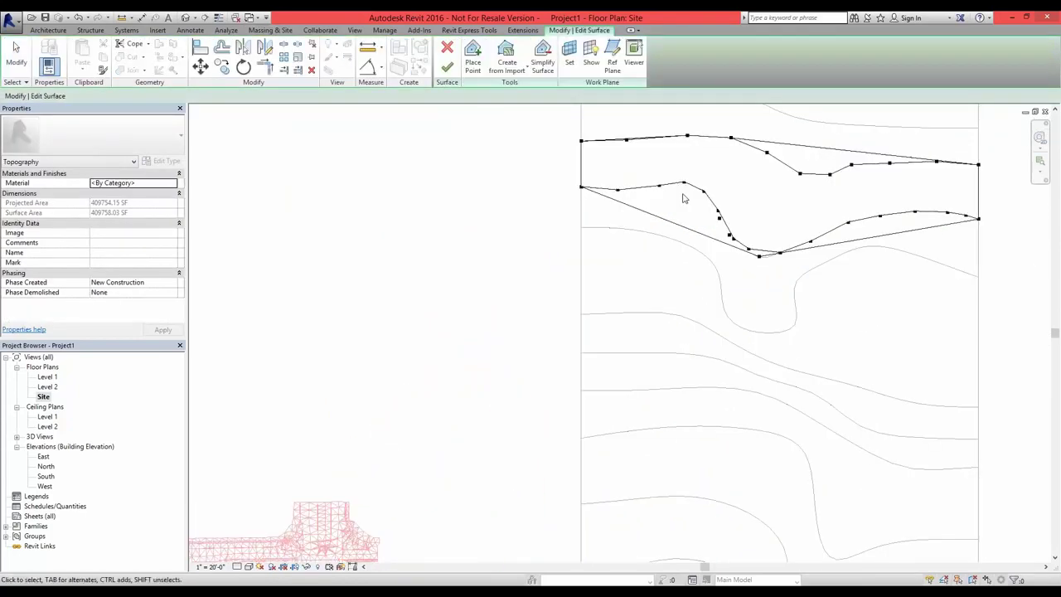
pyautogui.scroll(4, 713, 215)
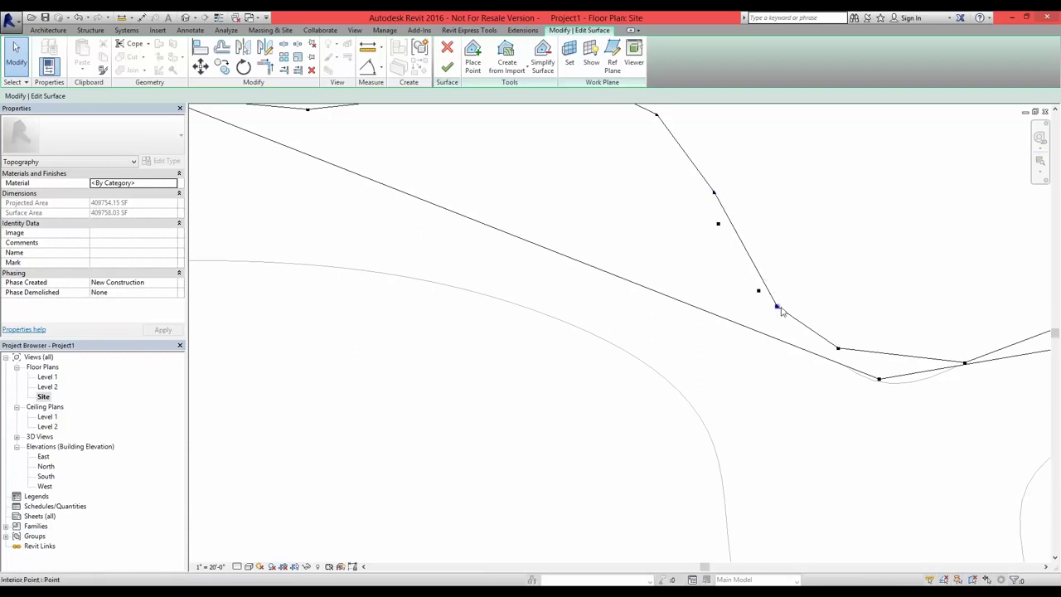
pyautogui.click(757, 292)
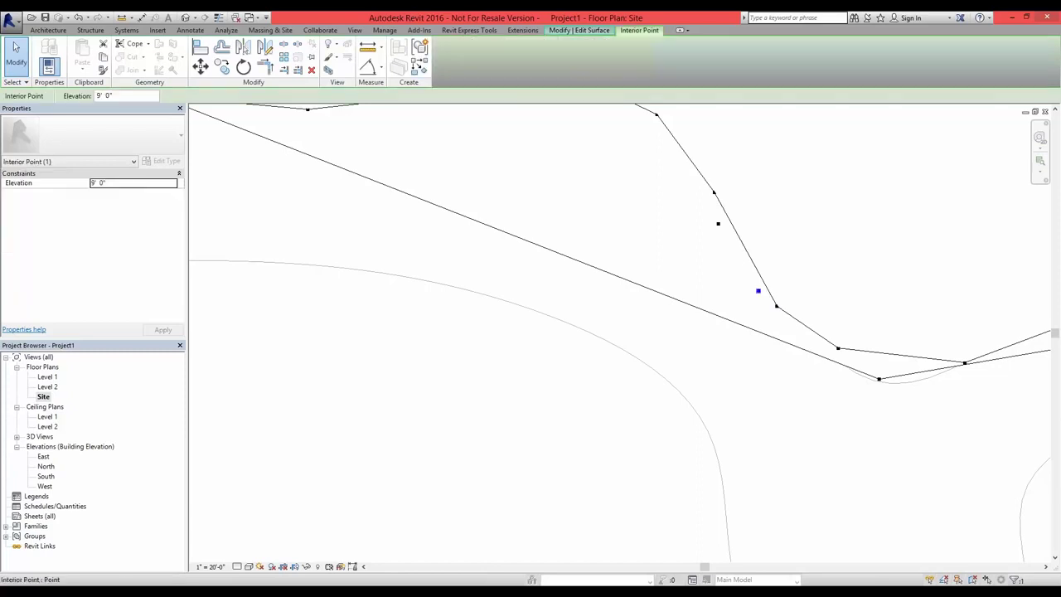
pyautogui.moveTo(759, 292); pyautogui.dragTo(784, 254)
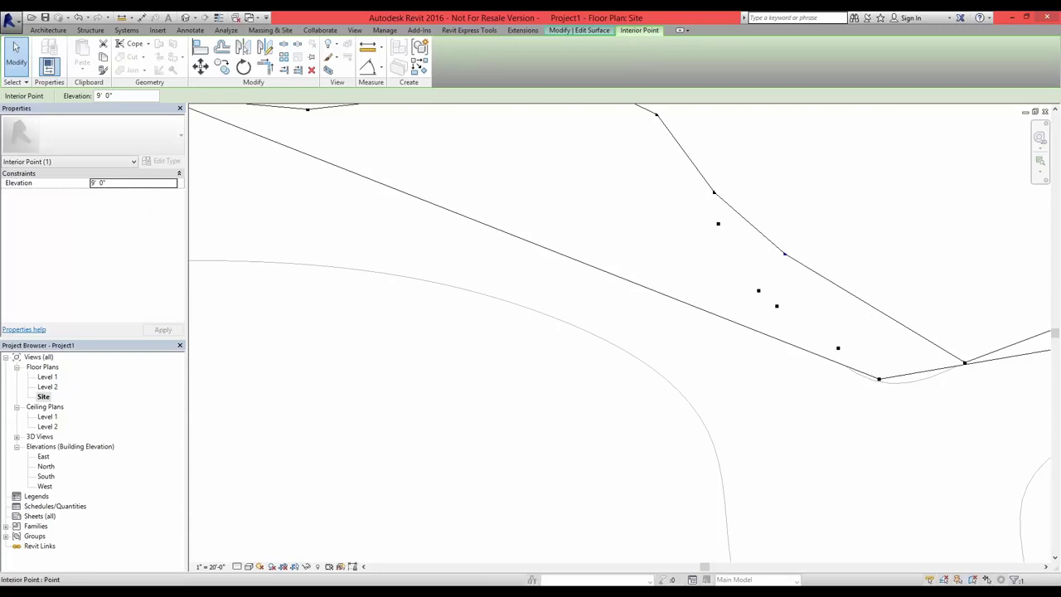
# - Set the copied interior point's elevation to 9' 6", shift it slightly down toward the slope, and clear the selection
pyautogui.moveTo(151, 98); pyautogui.dragTo(88, 94)
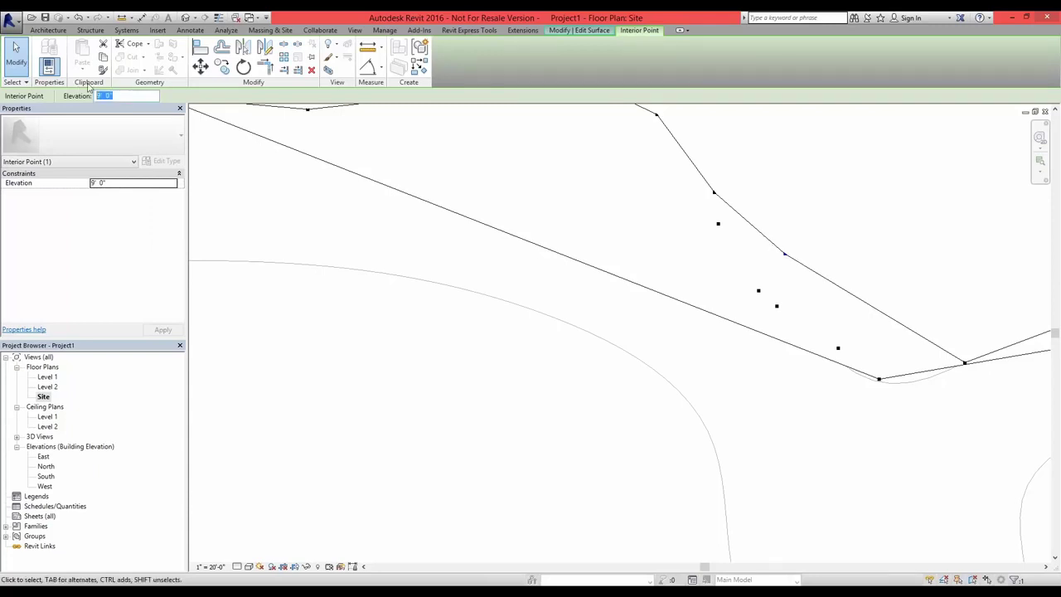
pyautogui.write("9'6")
pyautogui.press('Return')
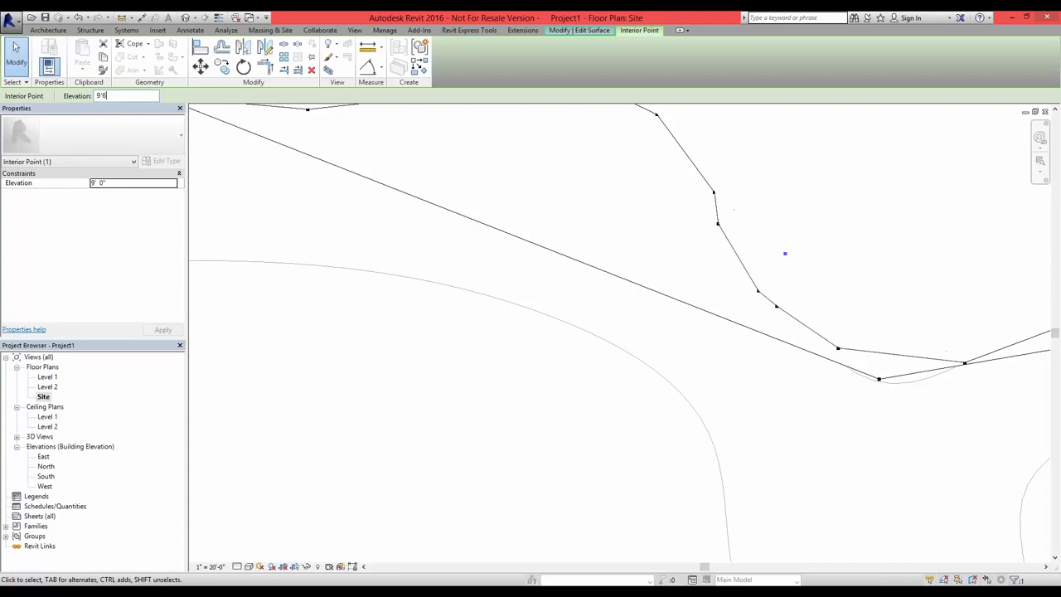
pyautogui.click(733, 289)
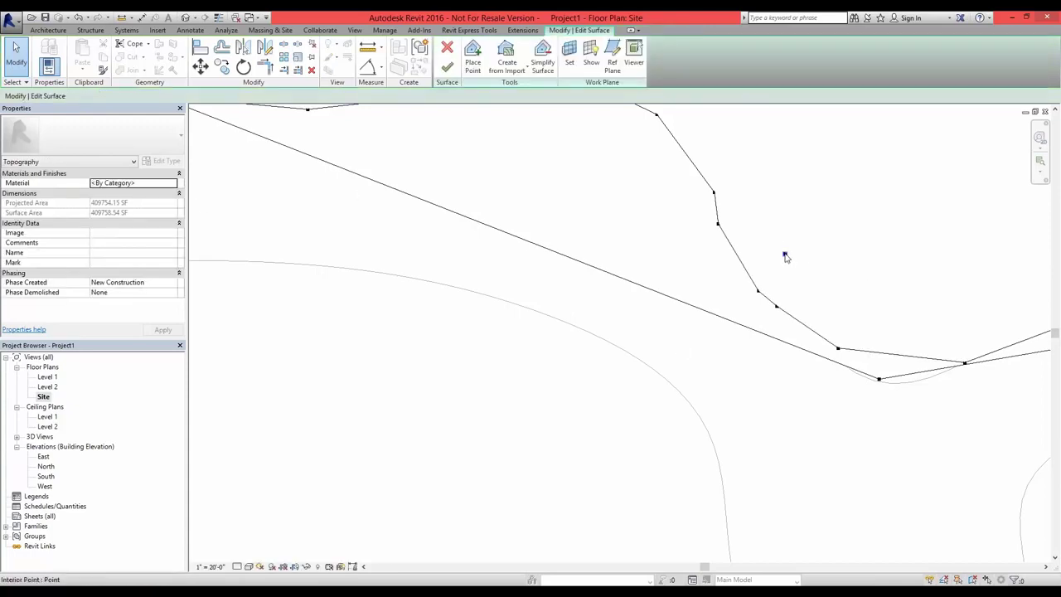
pyautogui.moveTo(784, 254); pyautogui.dragTo(788, 276)
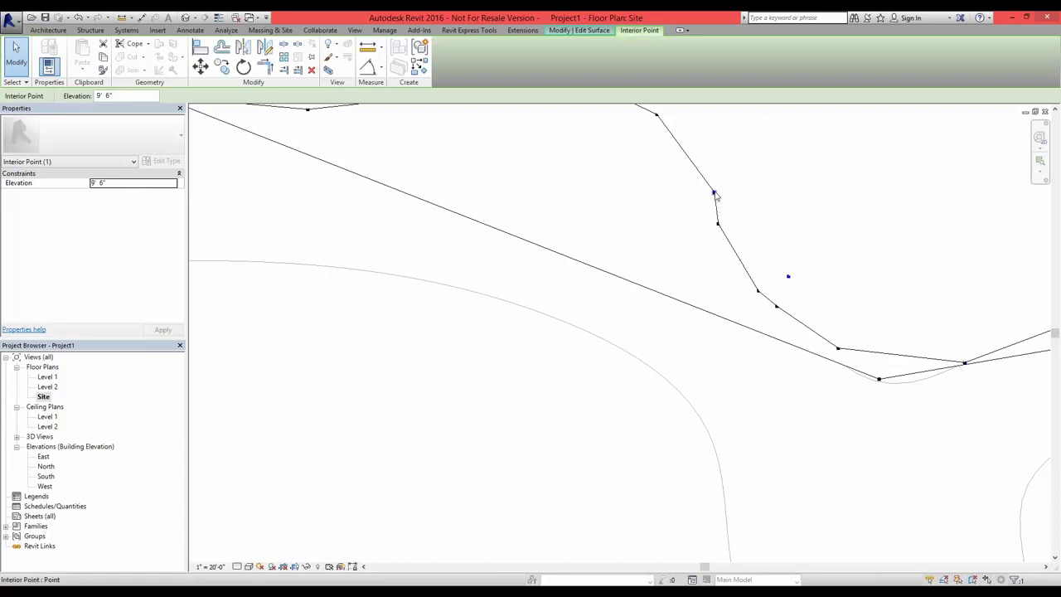
pyautogui.click(718, 223)
pyautogui.press('Escape')
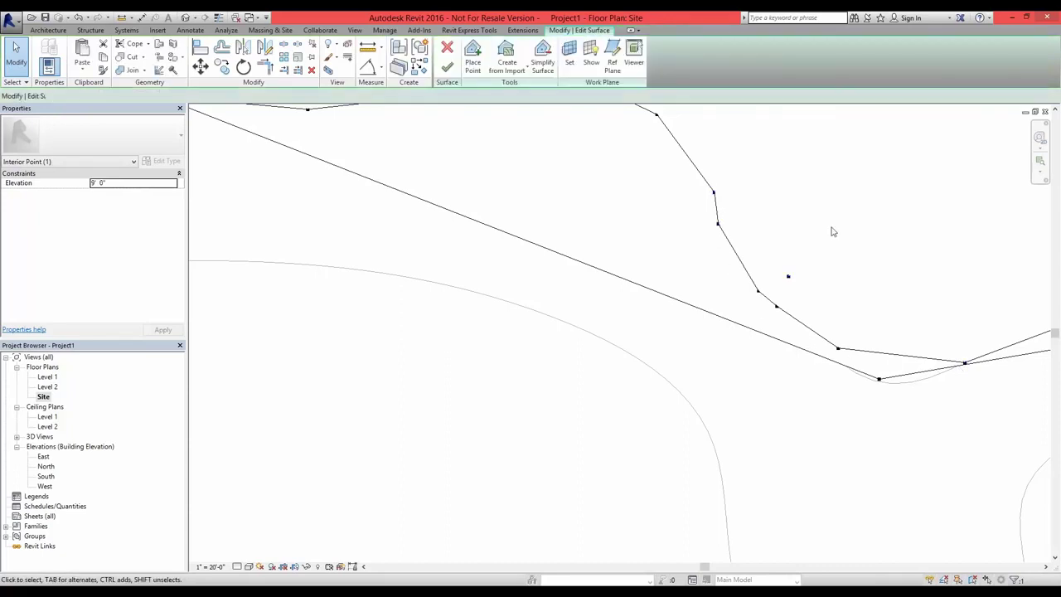
# - Examine the 9' 6" interior point in relation to the traced contour points and the remaining untraced contour lines
pyautogui.scroll(-5, 718, 224)
pyautogui.scroll(-1, 918, 230)
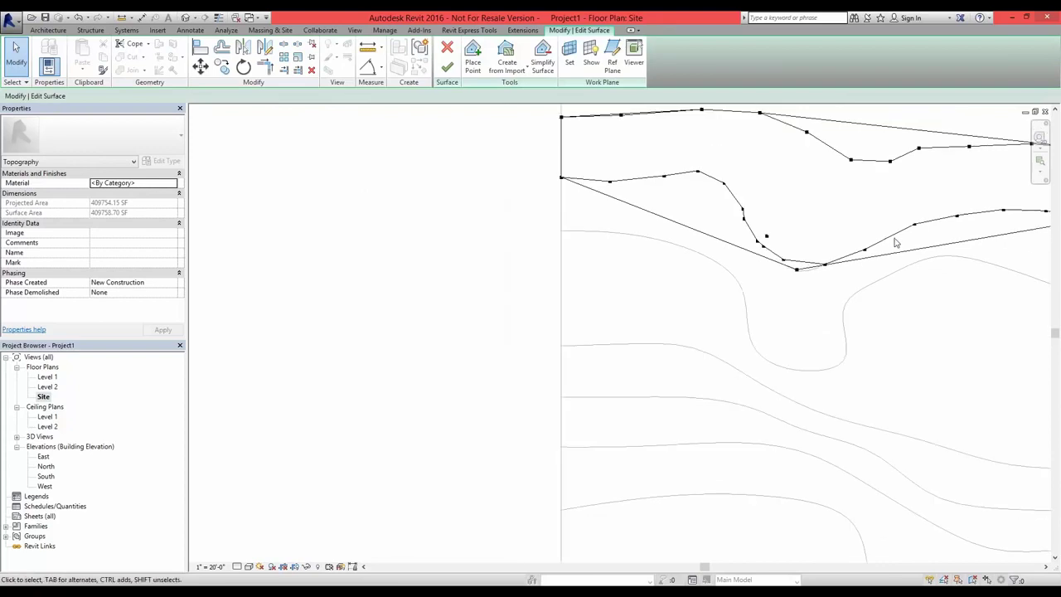
pyautogui.moveTo(832, 255); pyautogui.dragTo(576, 272, button='middle')
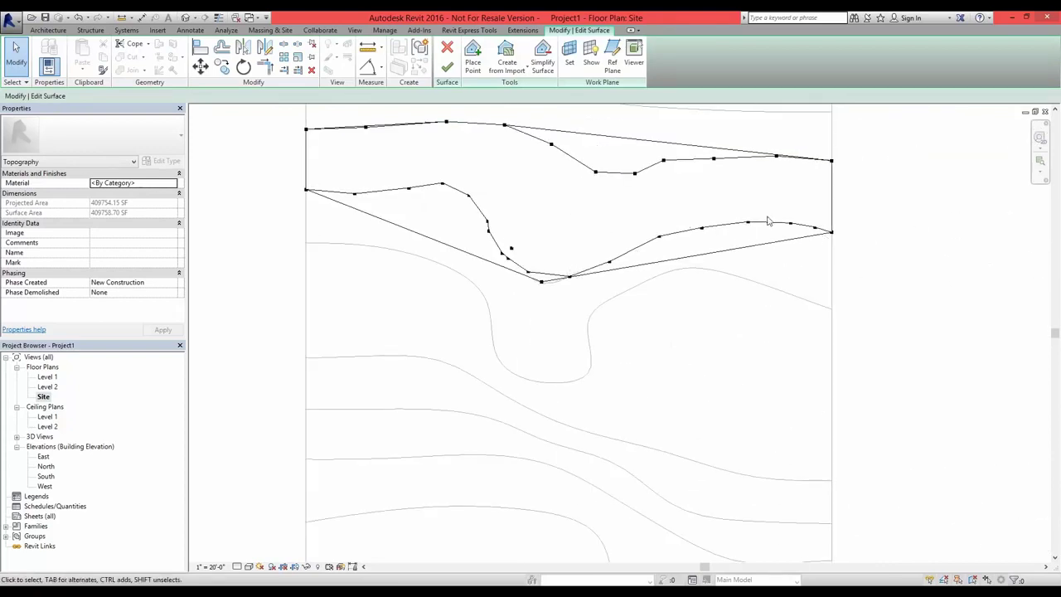
pyautogui.click(511, 247)
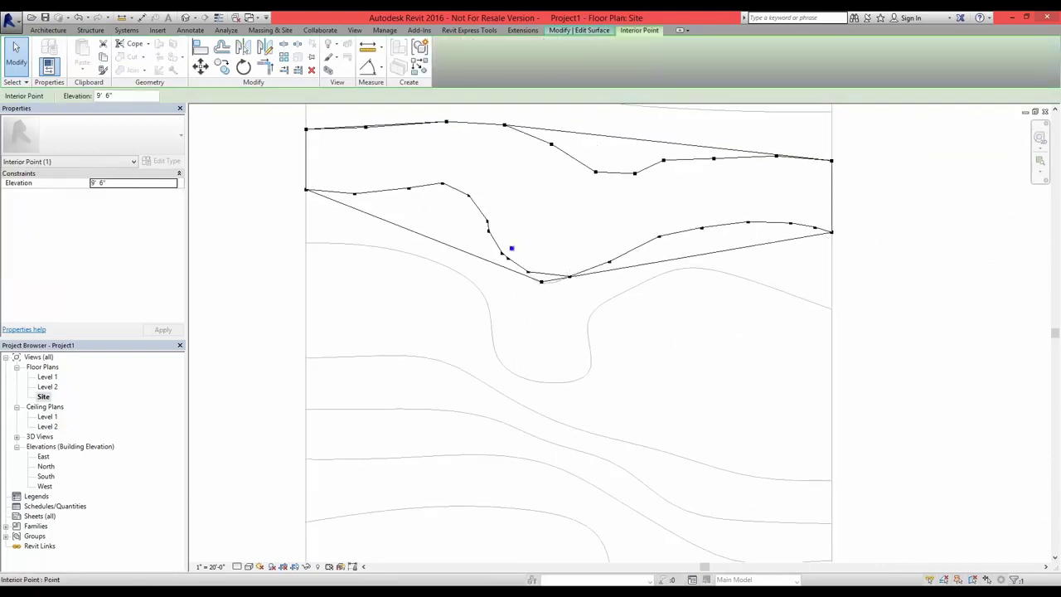
pyautogui.scroll(2, 509, 245)
pyautogui.scroll(-2, 659, 214)
pyautogui.moveTo(659, 213); pyautogui.dragTo(659, 284, button='middle')
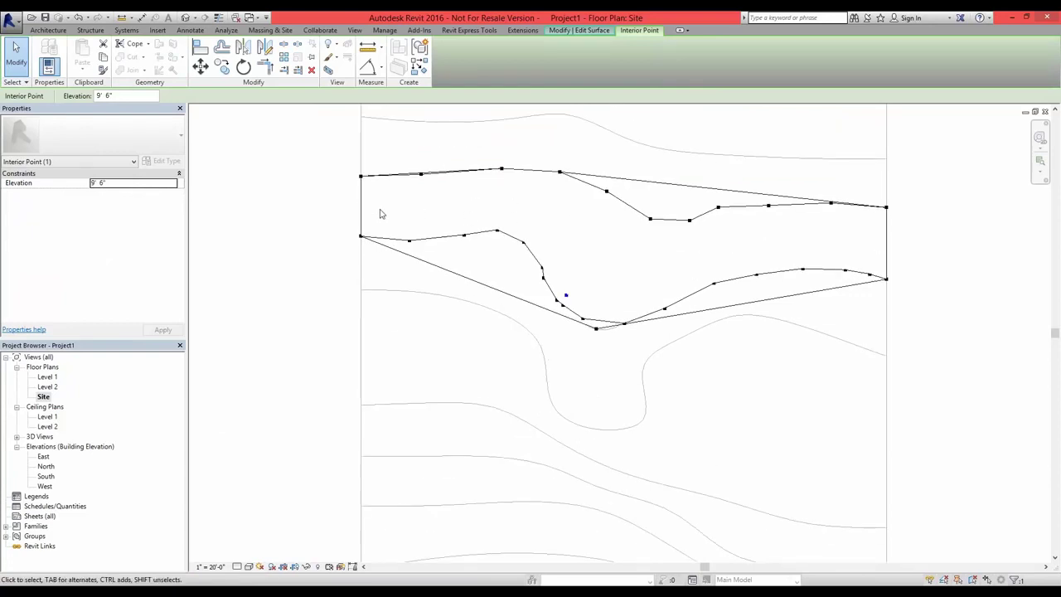
pyautogui.scroll(-2, 414, 351)
pyautogui.moveTo(561, 440); pyautogui.dragTo(478, 332, button='middle')
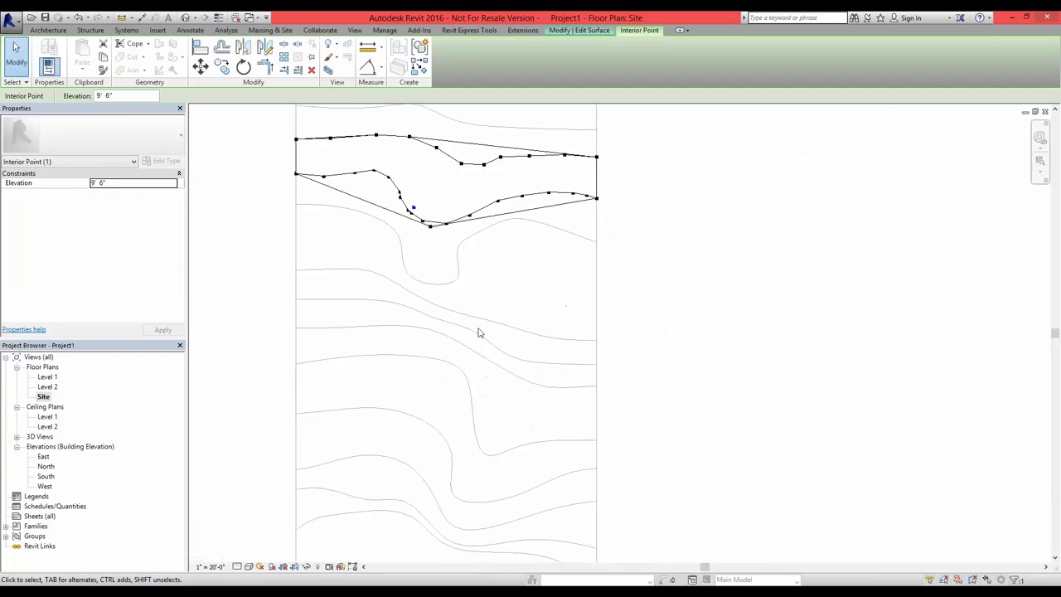
pyautogui.scroll(-2, 478, 332)
# - Clear the point selection and finish editing the traced toposurface
pyautogui.press('Escape')
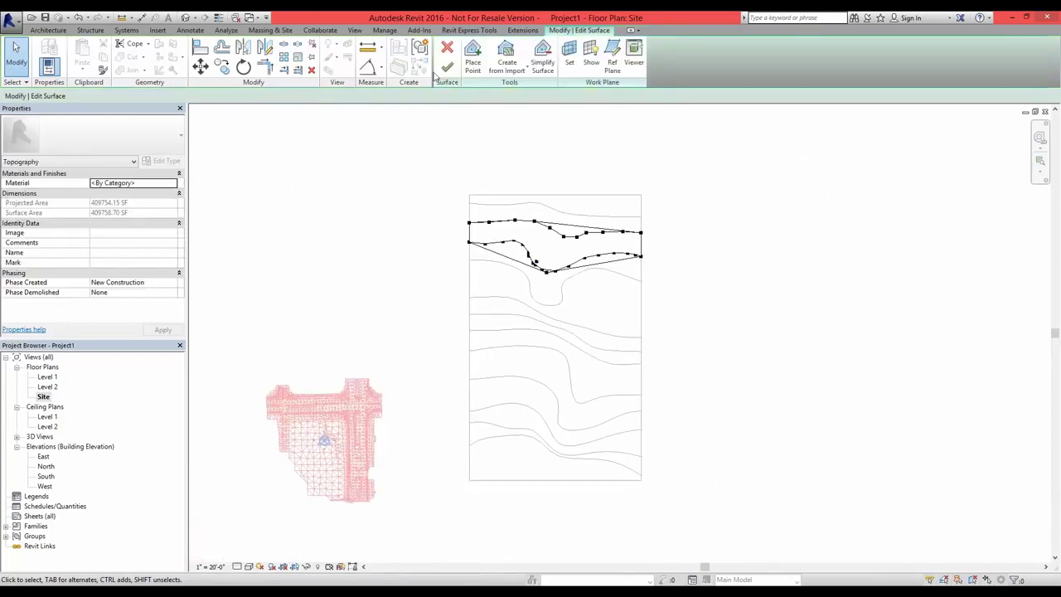
pyautogui.click(448, 66)
pyautogui.scroll(-1, 573, 253)
pyautogui.moveTo(573, 253); pyautogui.dragTo(697, 214, button='middle')
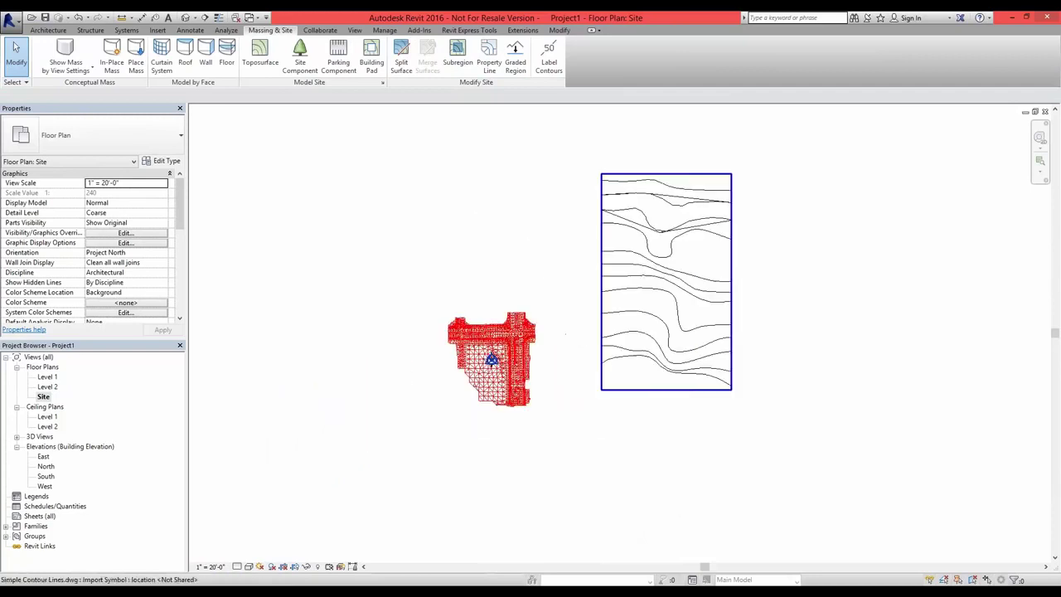
# - Start a new Toposurface and create it from an import instance, picking the 3D faces drawing as the source
pyautogui.scroll(4, 535, 364)
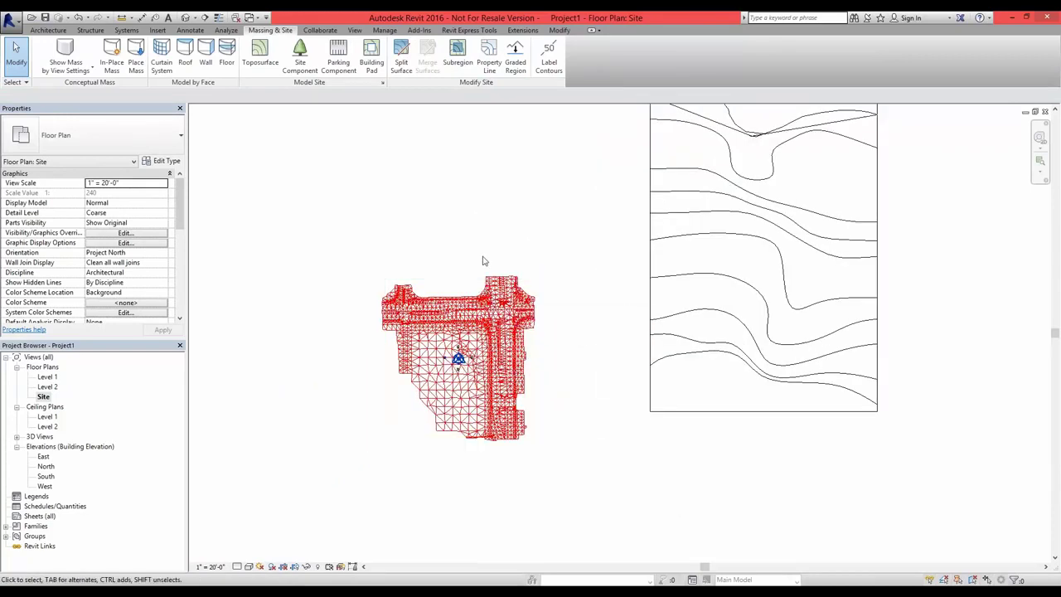
pyautogui.click(265, 66)
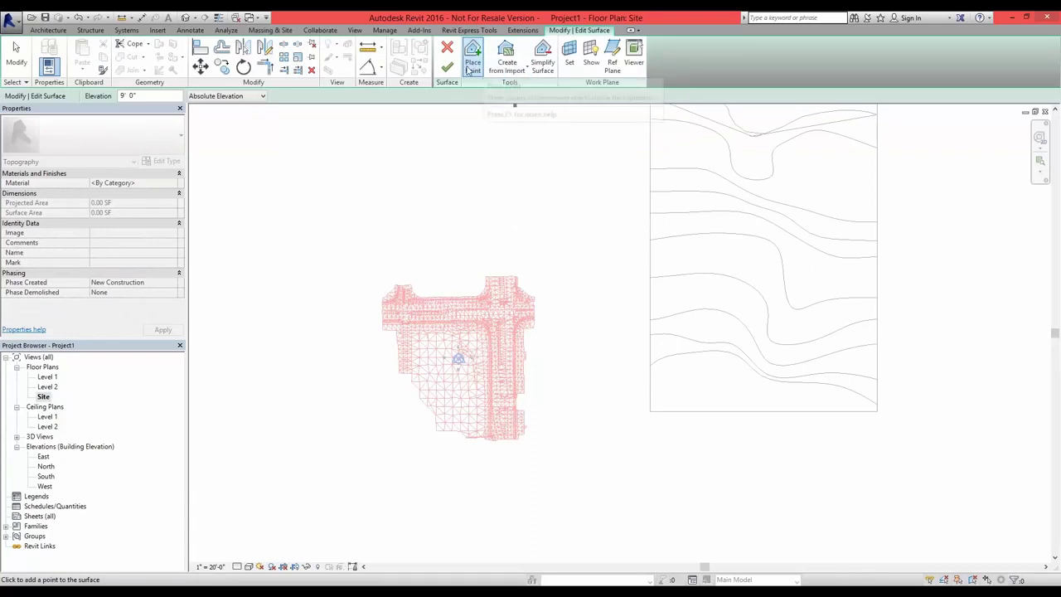
pyautogui.scroll(5, 386, 298)
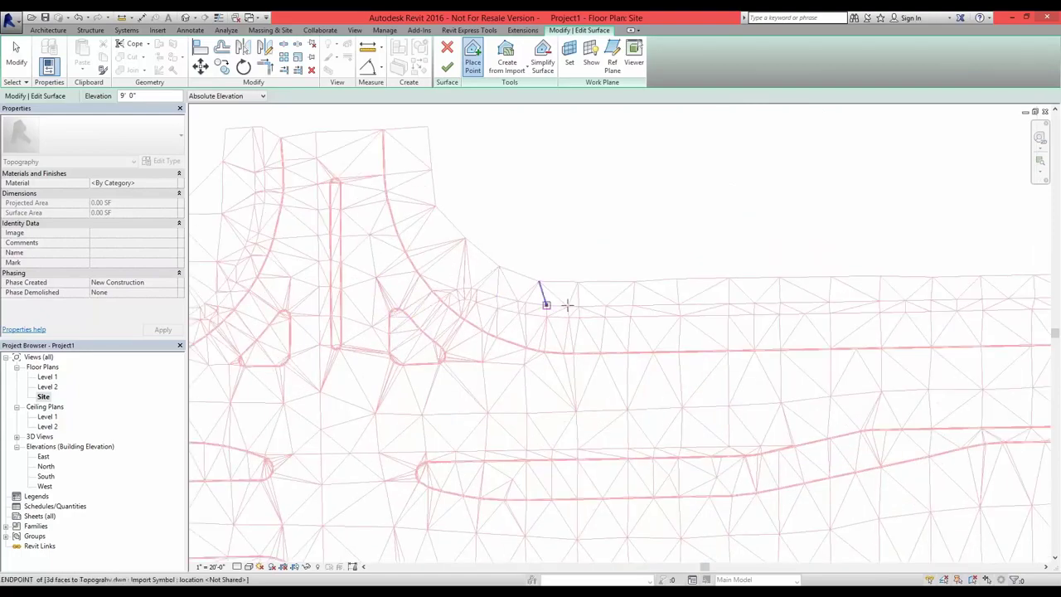
pyautogui.scroll(-8, 545, 298)
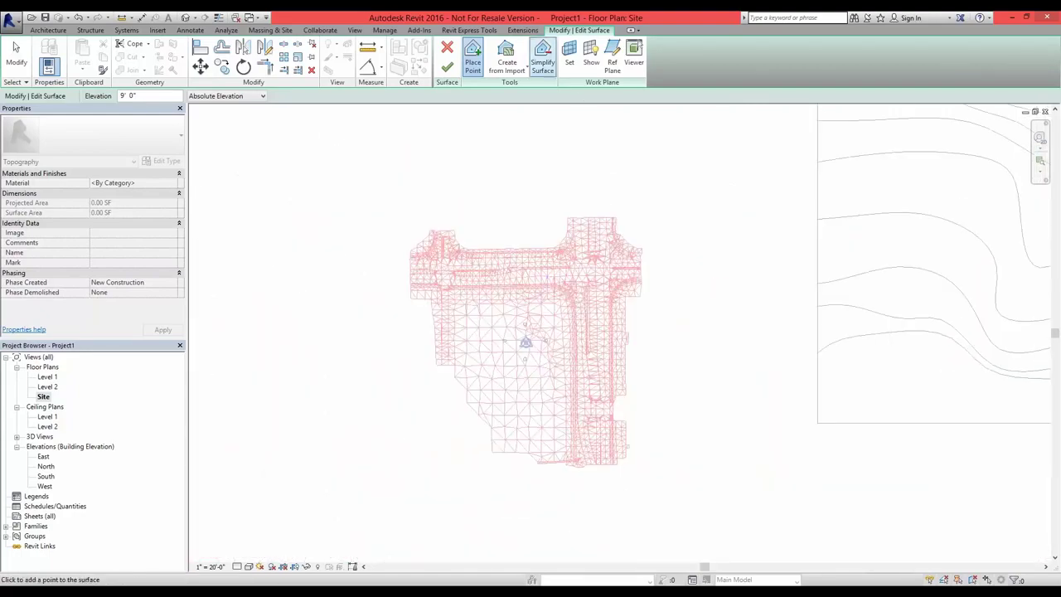
pyautogui.click(515, 73)
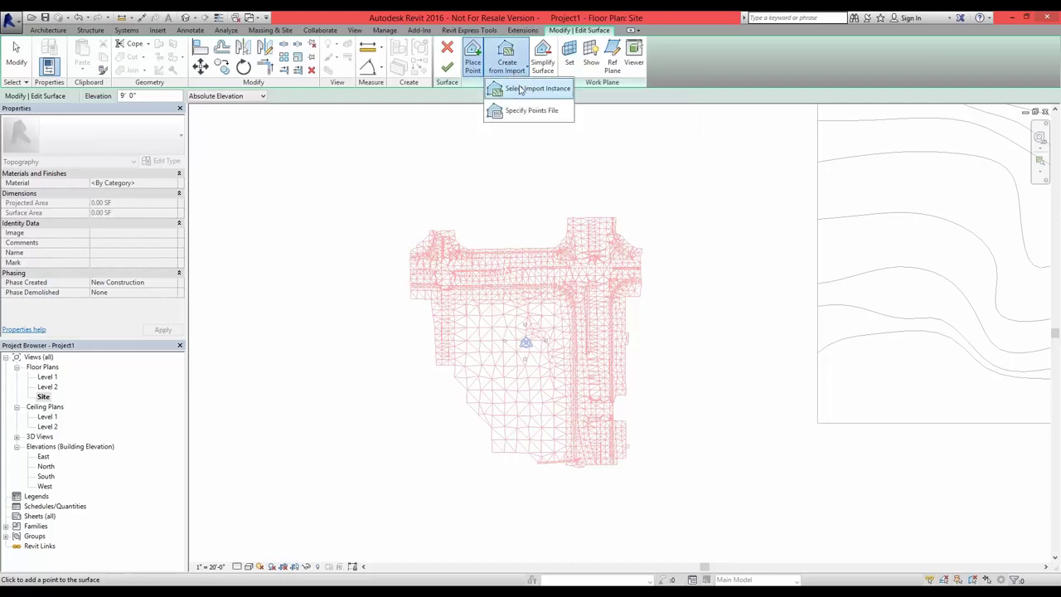
pyautogui.click(530, 88)
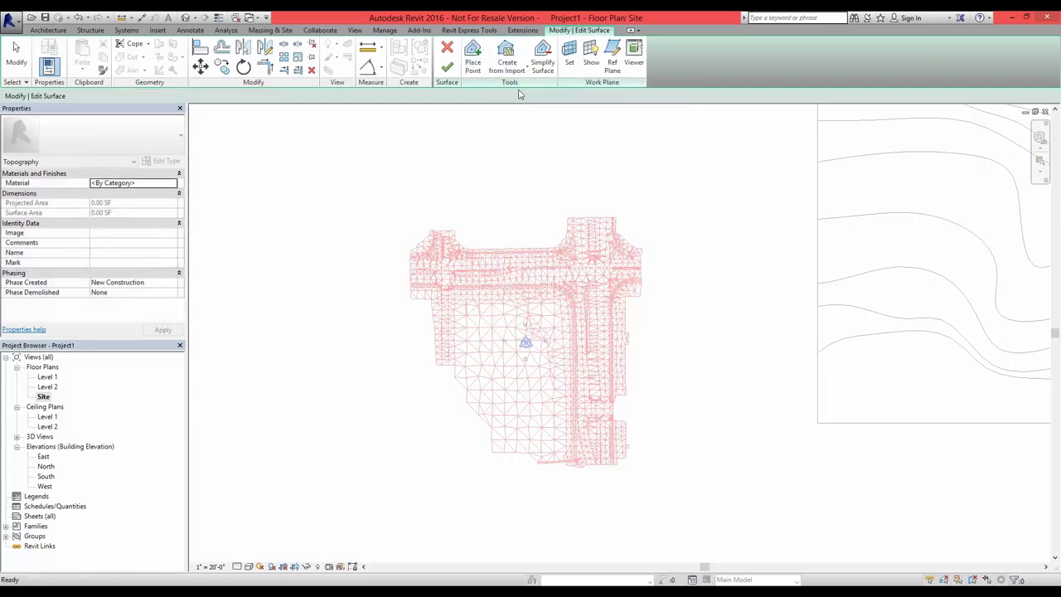
pyautogui.click(546, 275)
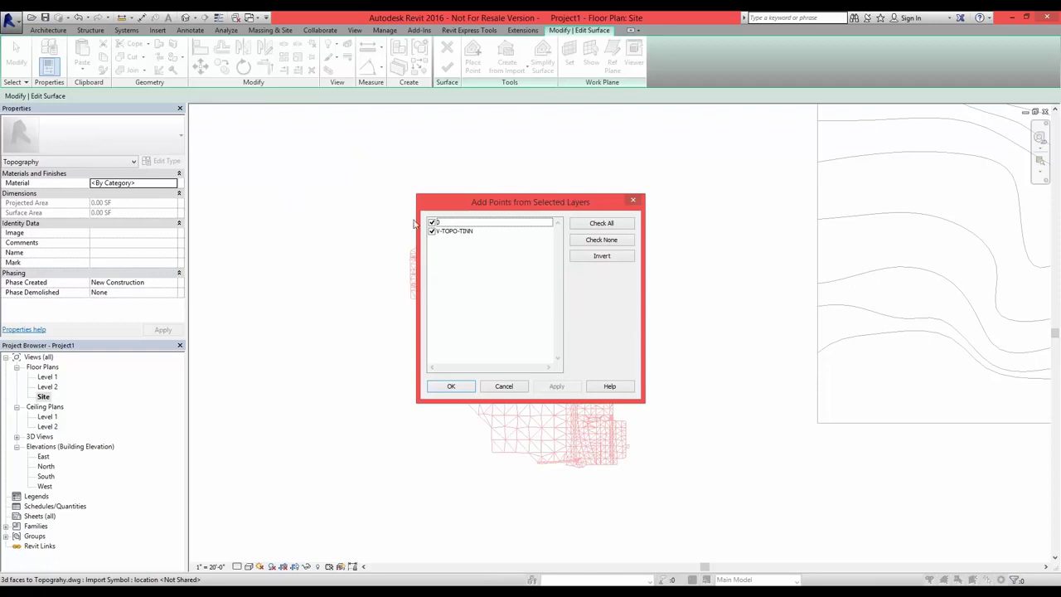
# - Exclude layer 0 and add the surface points from the V-TOPO-TINN layer only
pyautogui.moveTo(483, 206); pyautogui.dragTo(258, 181)
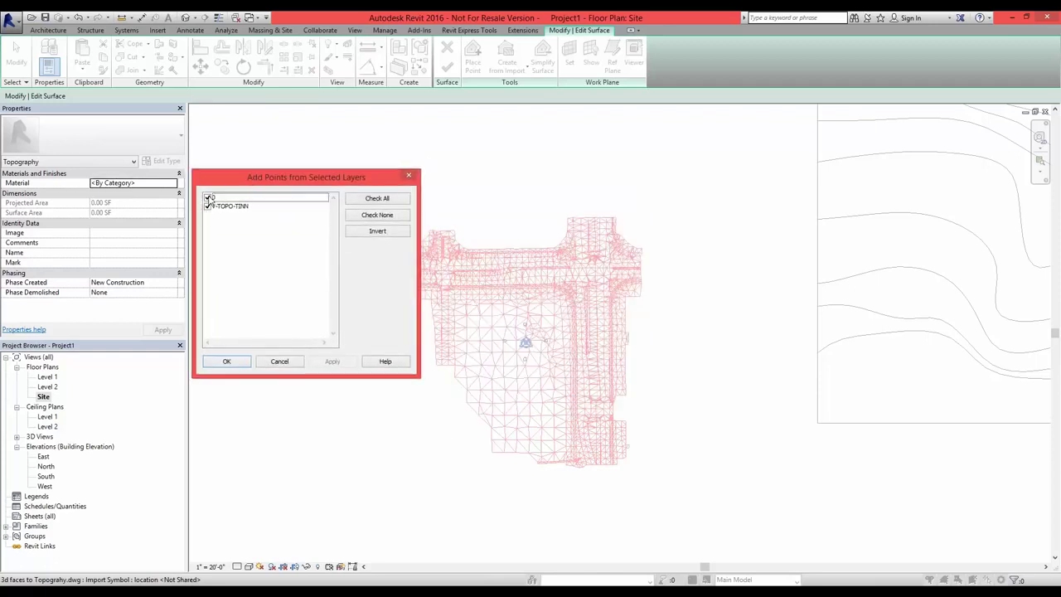
pyautogui.click(208, 198)
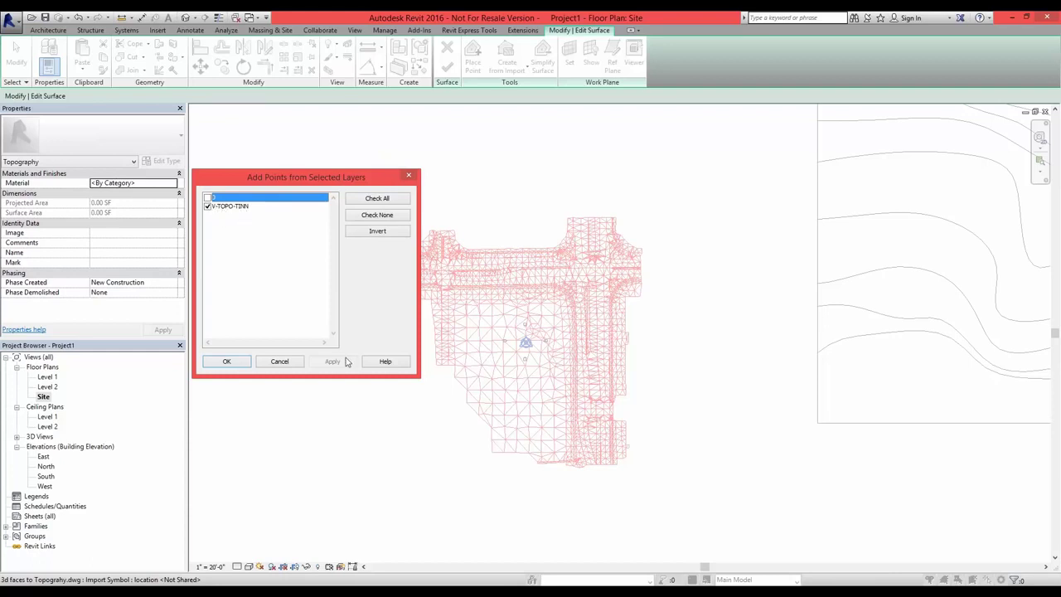
pyautogui.click(236, 362)
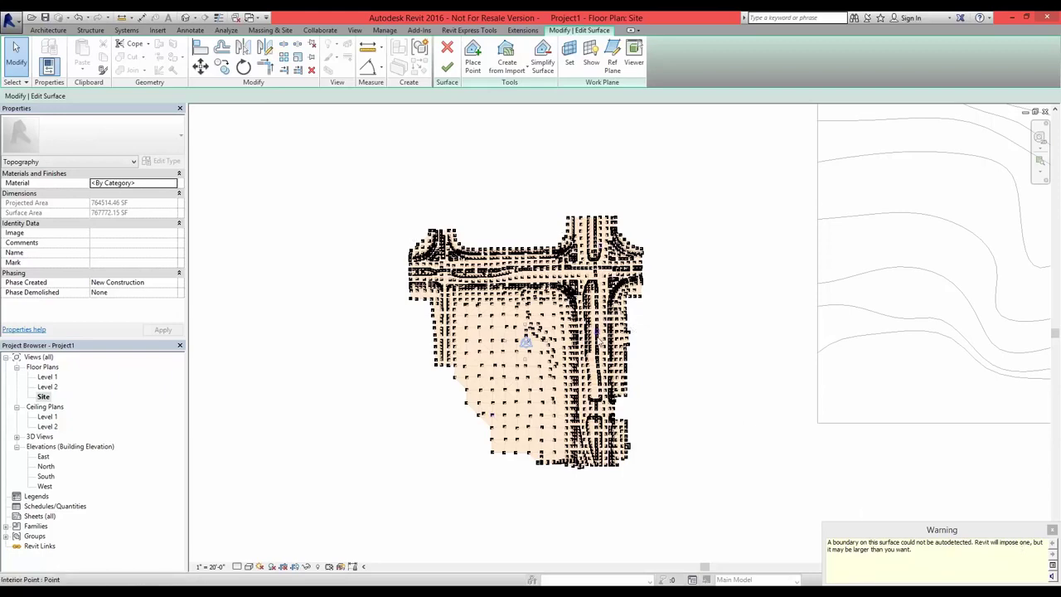
# - Inspect the points generated along the roads and islands, then finish the toposurface made from the 3D faces import
pyautogui.scroll(6, 526, 341)
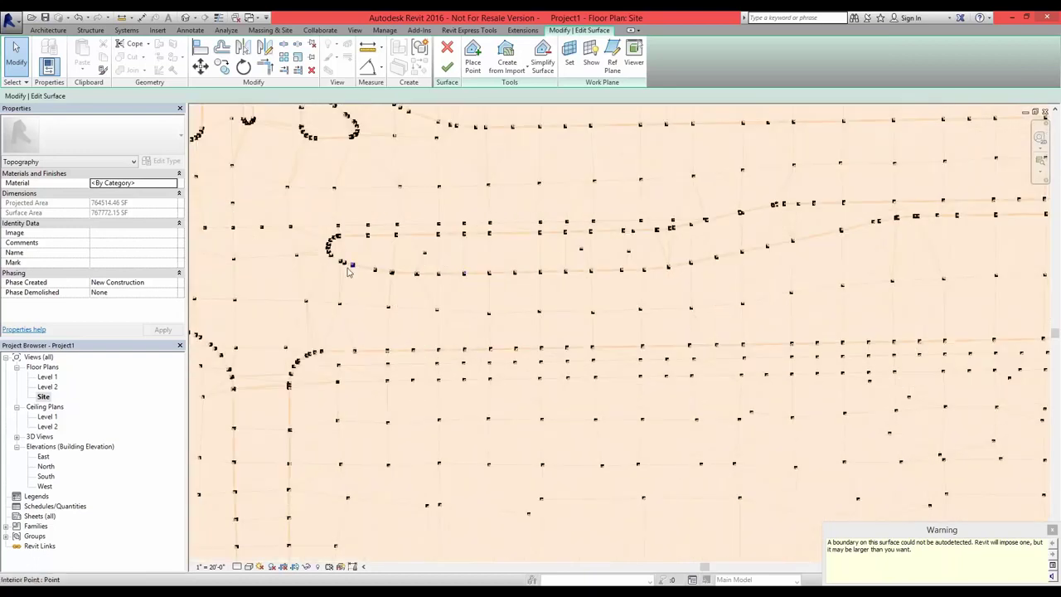
pyautogui.scroll(-3, 282, 301)
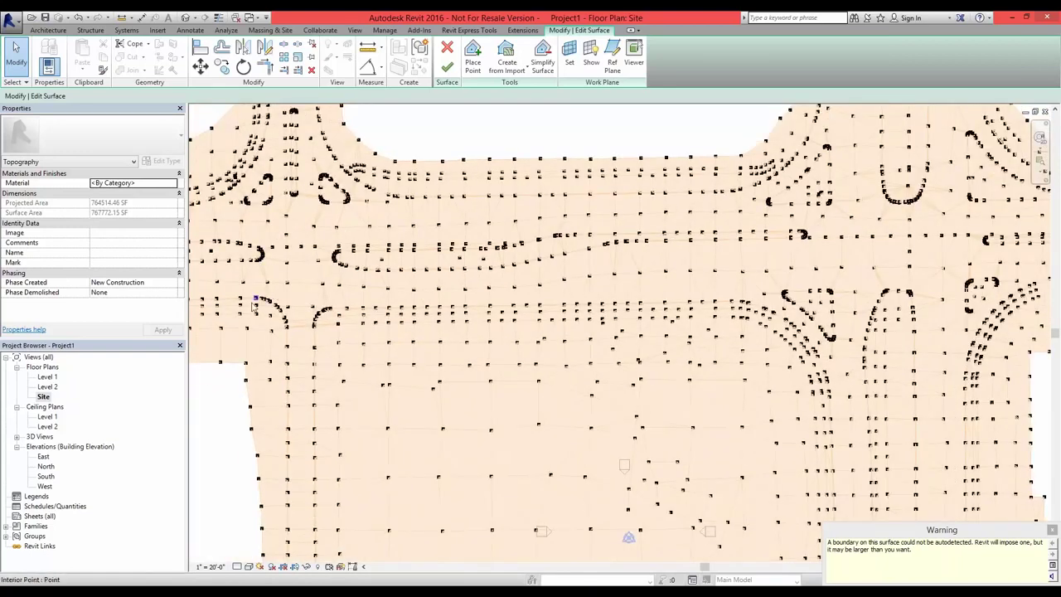
pyautogui.scroll(-2, 280, 346)
pyautogui.scroll(-3, 280, 346)
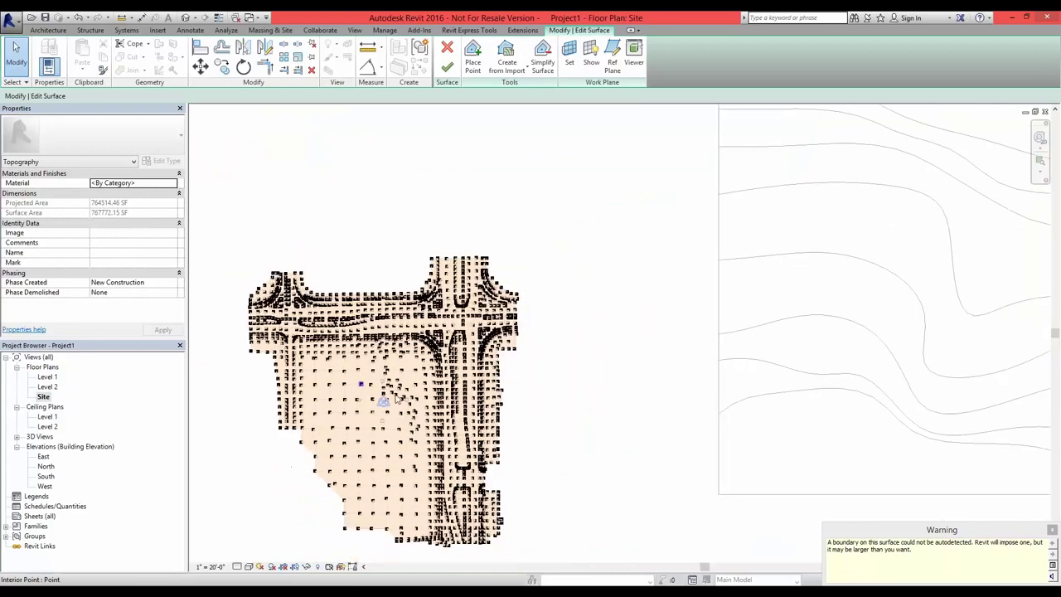
pyautogui.moveTo(406, 398); pyautogui.dragTo(512, 329, button='middle')
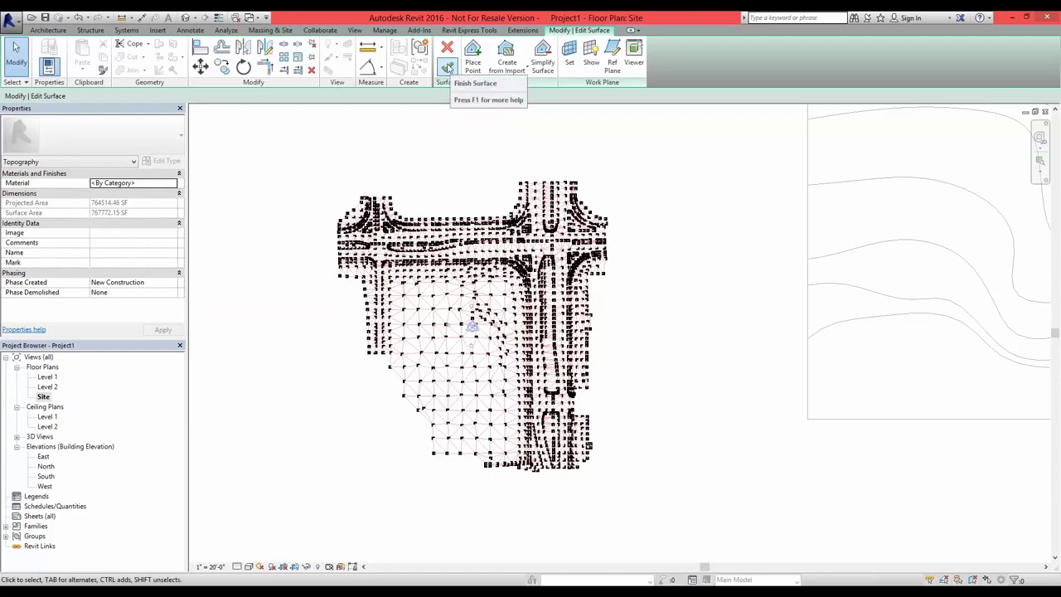
pyautogui.click(448, 68)
pyautogui.click(539, 176)
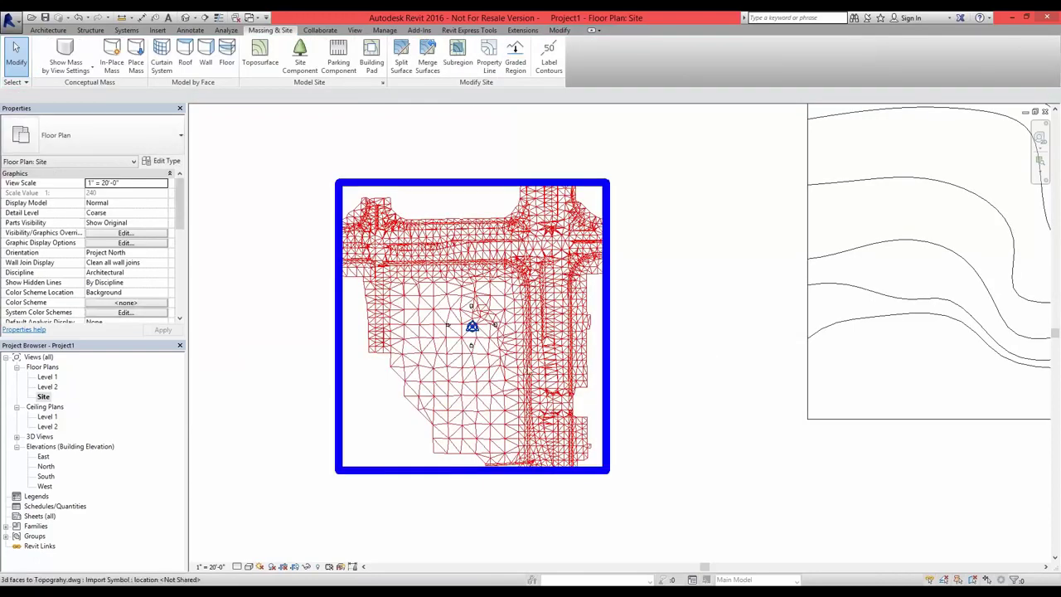
# - Open the default 3D view and temporarily hide the imported 3D faces drawing so only the toposurface remains there
pyautogui.click(186, 16)
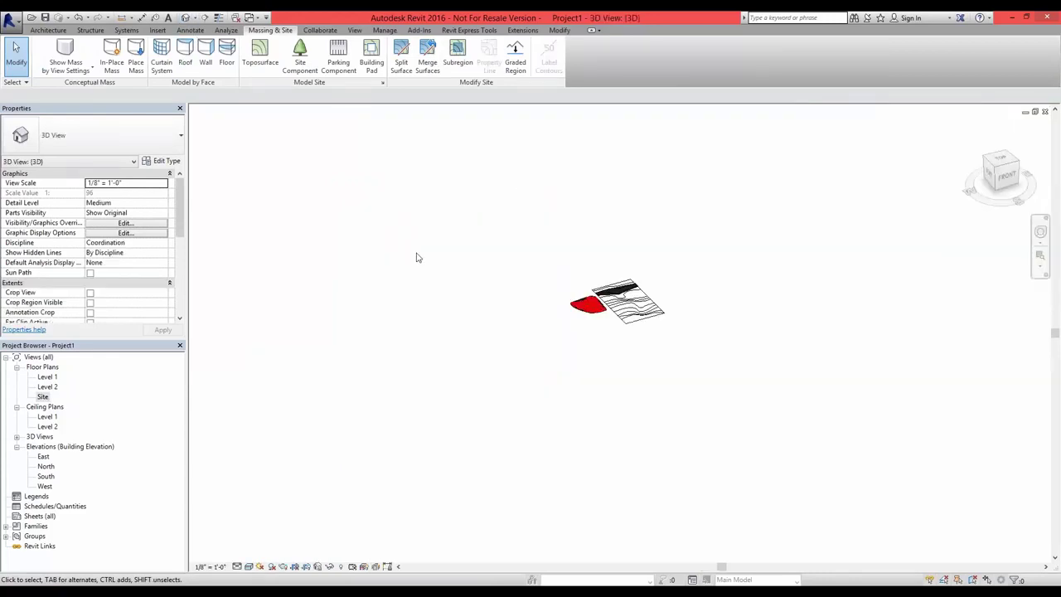
pyautogui.scroll(5, 451, 256)
pyautogui.scroll(-2, 446, 232)
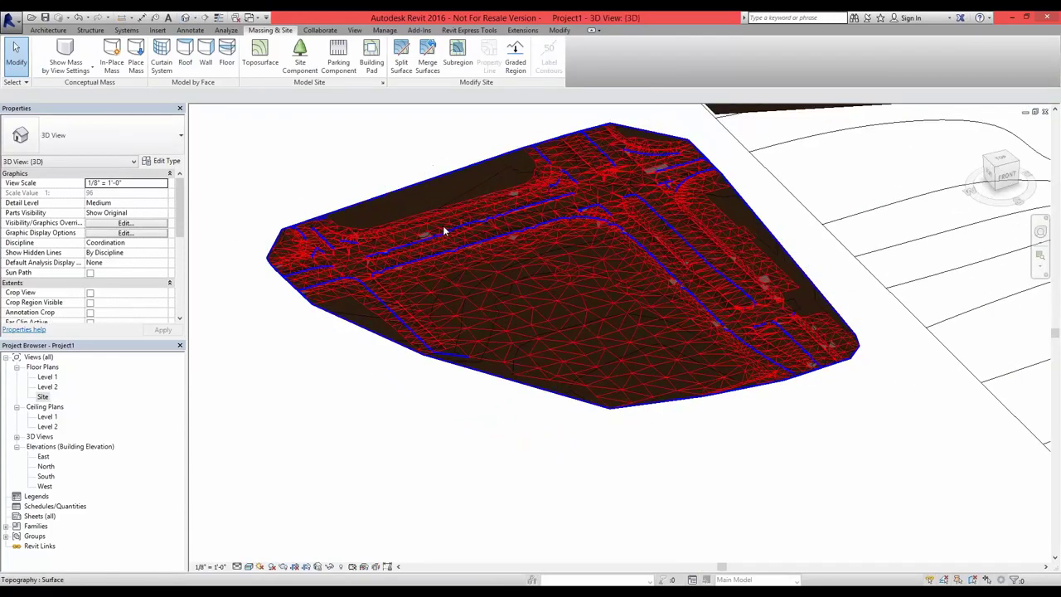
pyautogui.click(444, 225)
pyautogui.press('Escape')
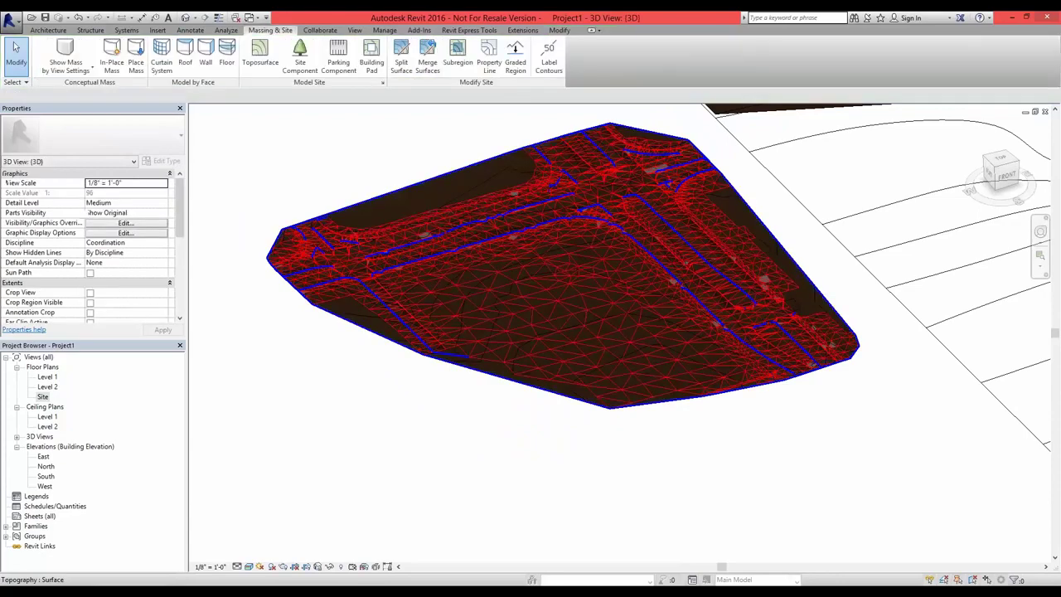
pyautogui.click(467, 249)
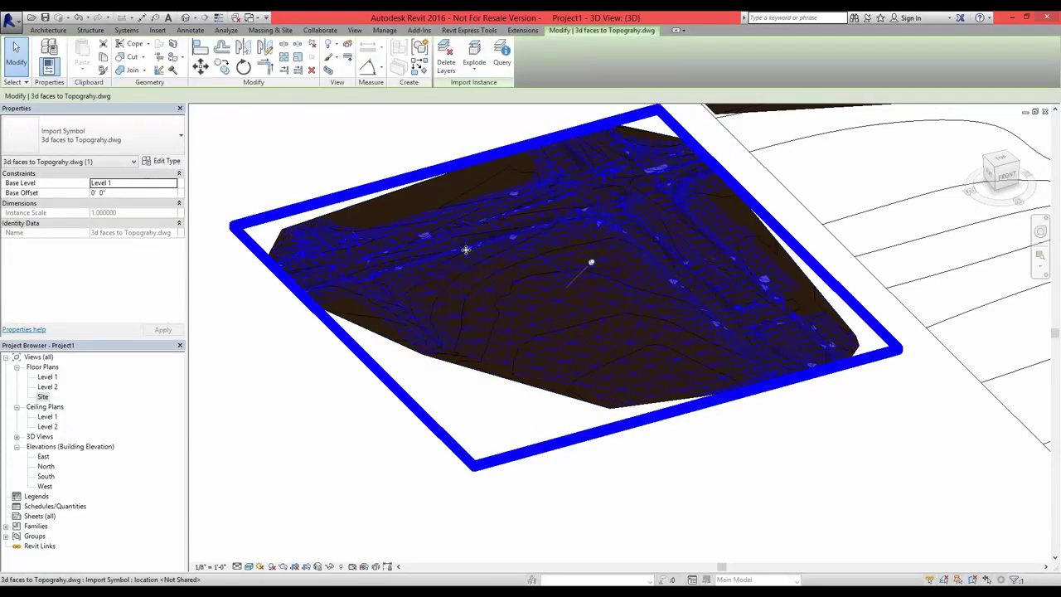
pyautogui.press('h')
pyautogui.press('h')
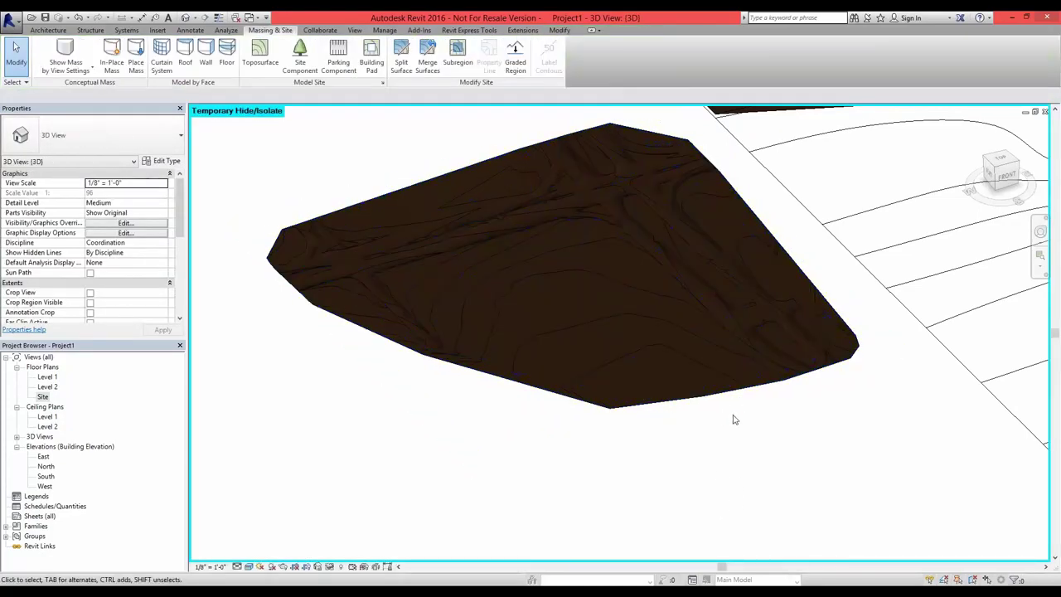
# - Examine the toposurface made from the 3D faces from several angles, checking the roads, curbs, islands and intersections
pyautogui.keyDown('shift'); pyautogui.moveTo(734, 420); pyautogui.dragTo(572, 422, button='middle'); pyautogui.keyUp('shift')
pyautogui.scroll(4, 585, 430)
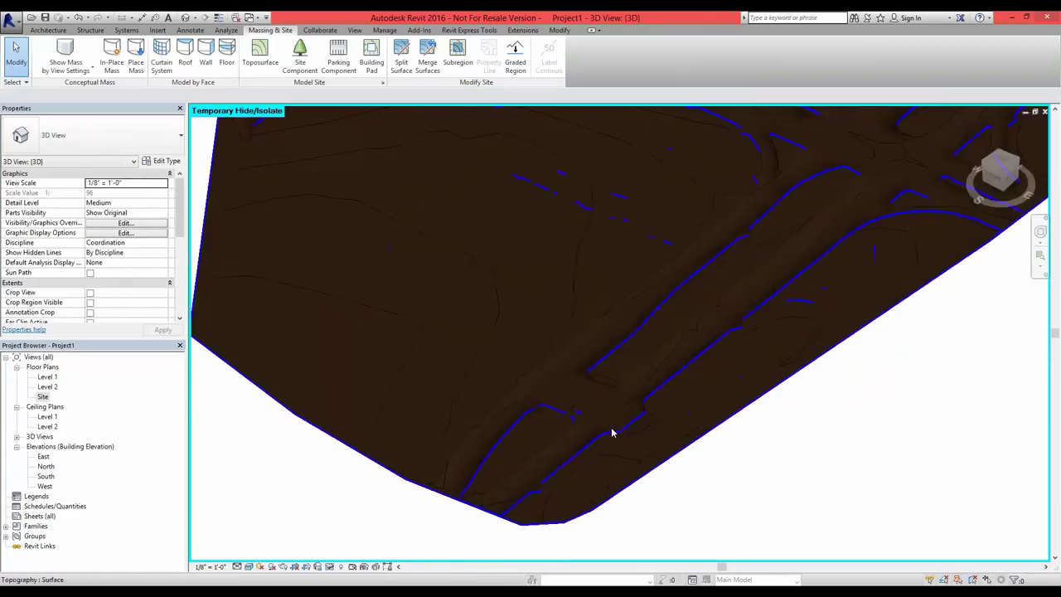
pyautogui.scroll(-4, 854, 437)
pyautogui.moveTo(900, 440); pyautogui.dragTo(785, 505, button='middle')
pyautogui.scroll(5, 652, 330)
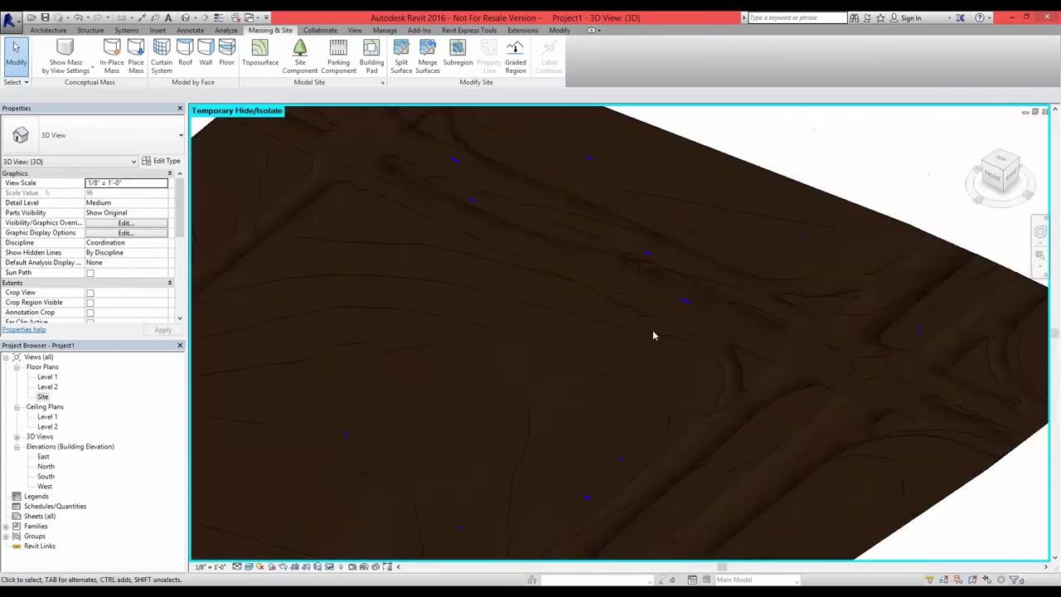
pyautogui.scroll(-2, 692, 418)
pyautogui.keyDown('shift'); pyautogui.moveTo(693, 420); pyautogui.dragTo(597, 448, button='middle'); pyautogui.keyUp('shift')
pyautogui.scroll(3, 592, 442)
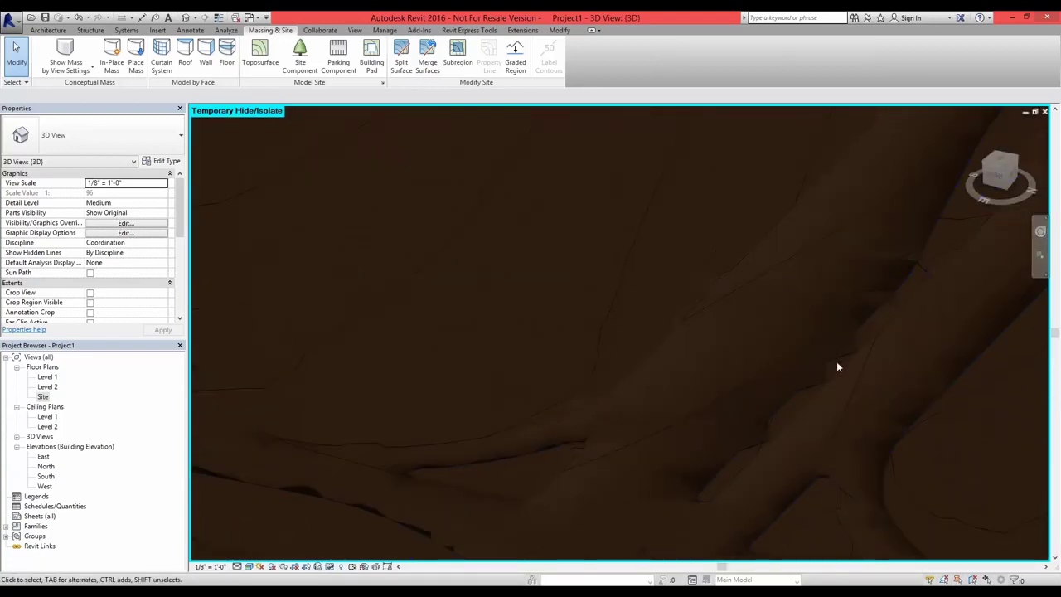
pyautogui.scroll(-5, 741, 448)
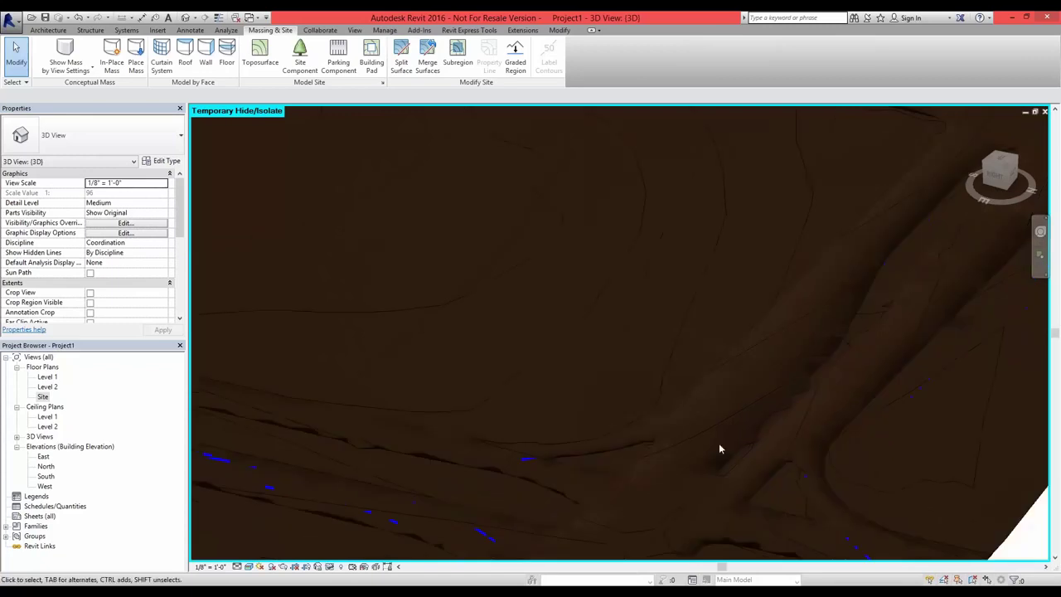
pyautogui.scroll(-1, 722, 464)
pyautogui.moveTo(719, 464); pyautogui.dragTo(595, 297, button='middle')
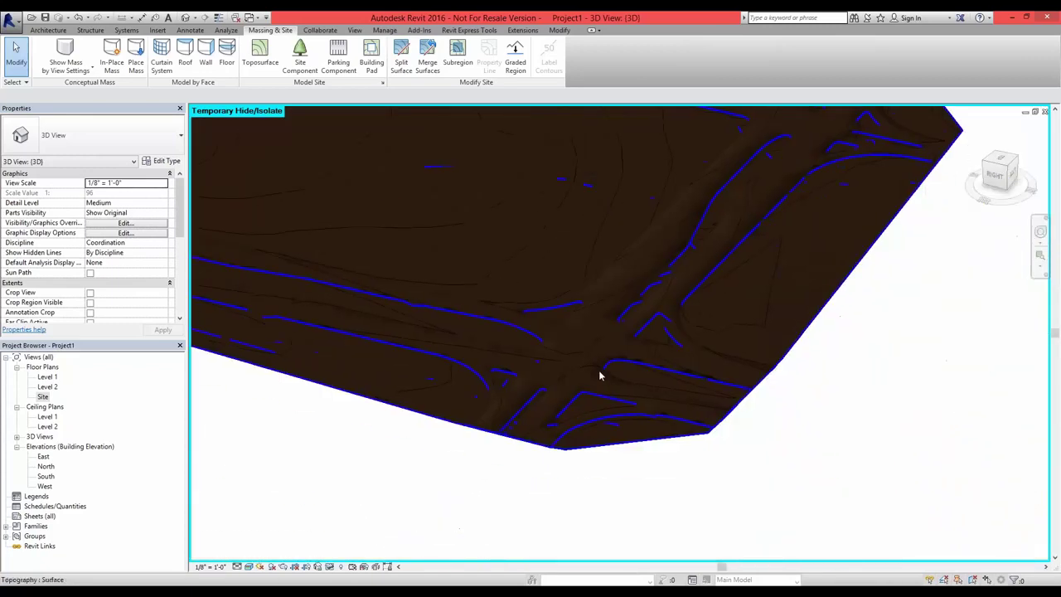
pyautogui.scroll(2, 597, 379)
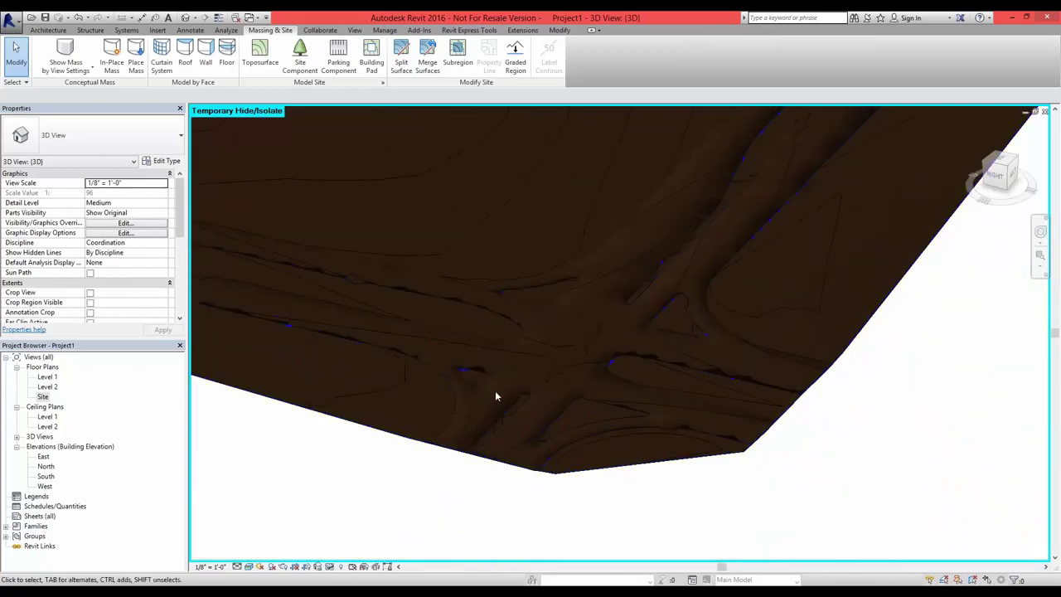
pyautogui.scroll(-2, 488, 489)
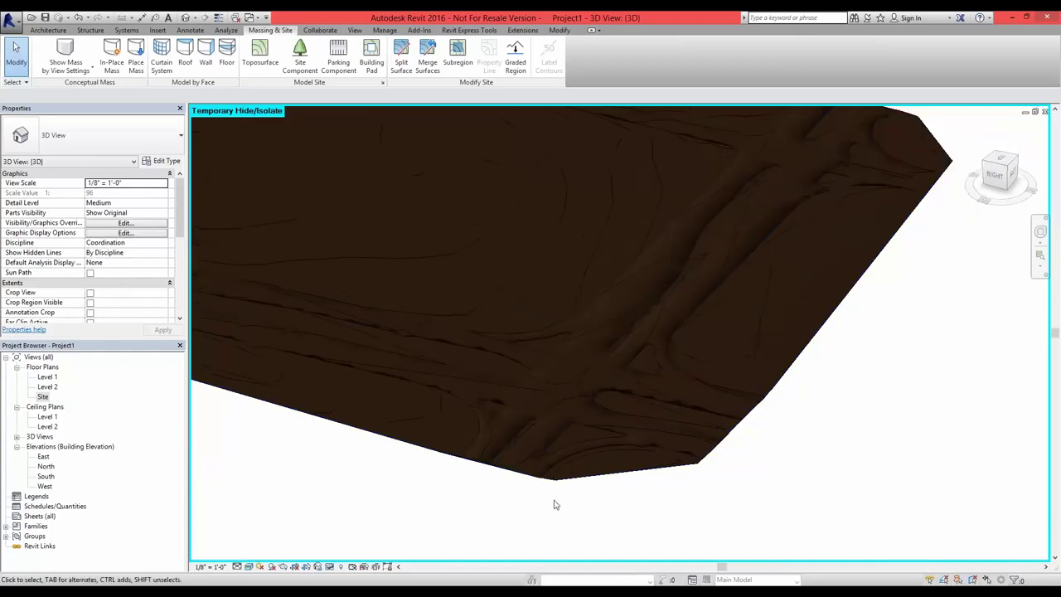
pyautogui.scroll(-1, 550, 504)
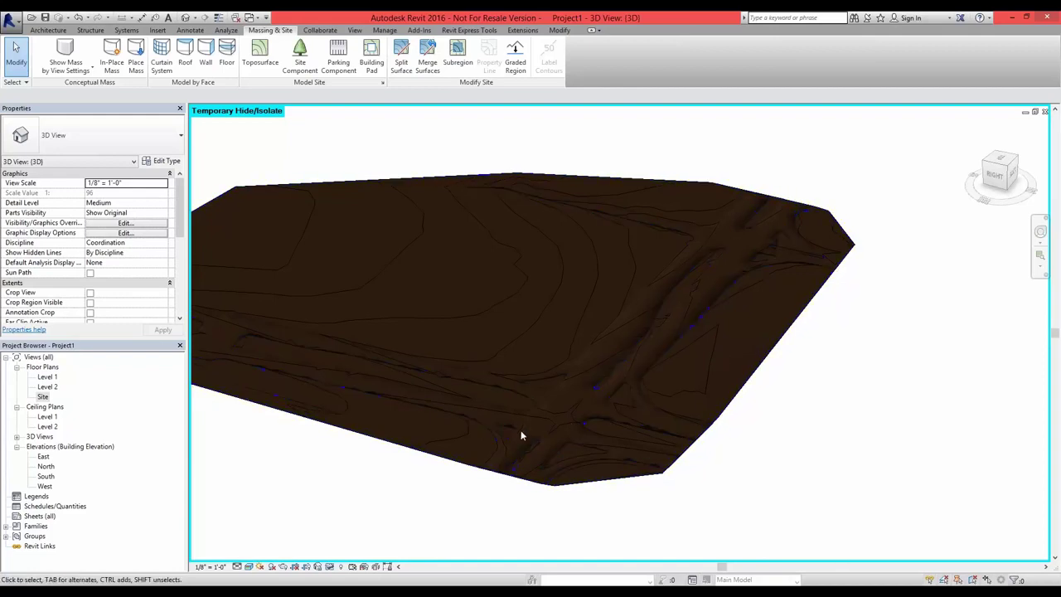
# - Return to the Site floor plan with the imported 3D faces drawing in view
pyautogui.doubleClick(43, 397)
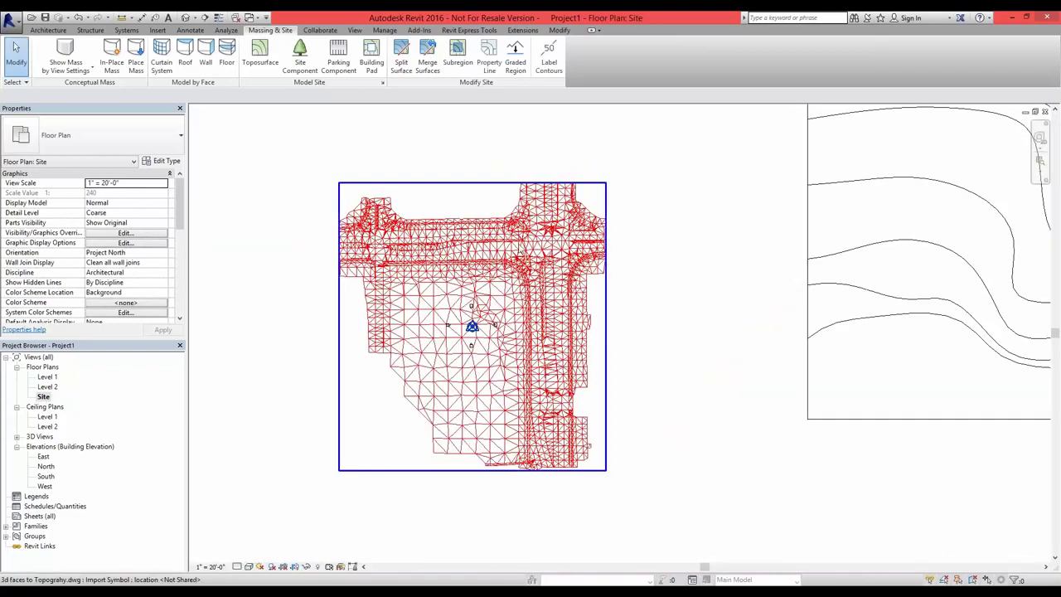
pyautogui.scroll(3, 514, 245)
pyautogui.scroll(-5, 471, 296)
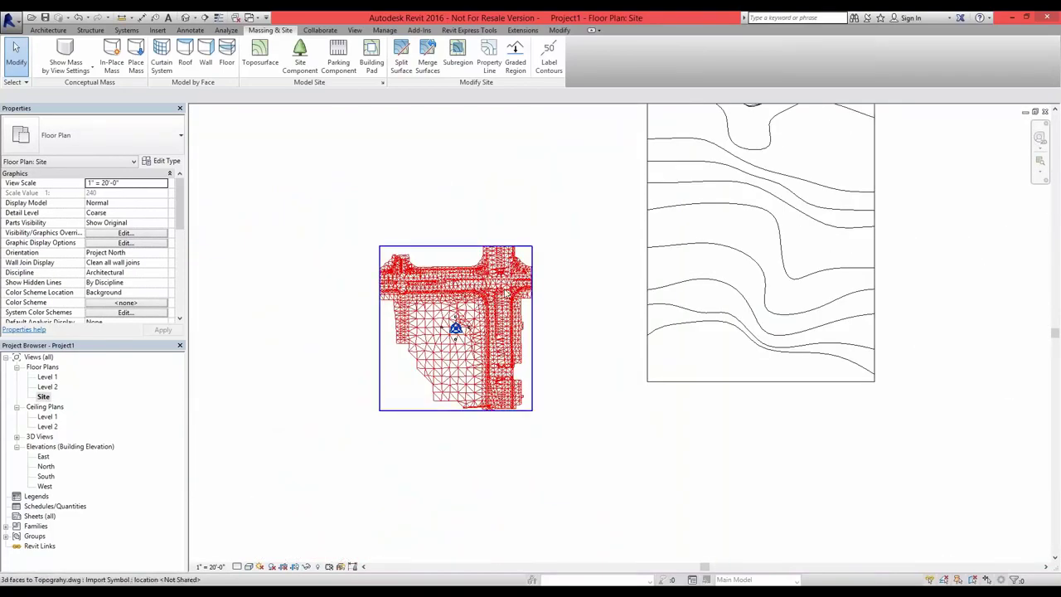
pyautogui.scroll(2, 428, 318)
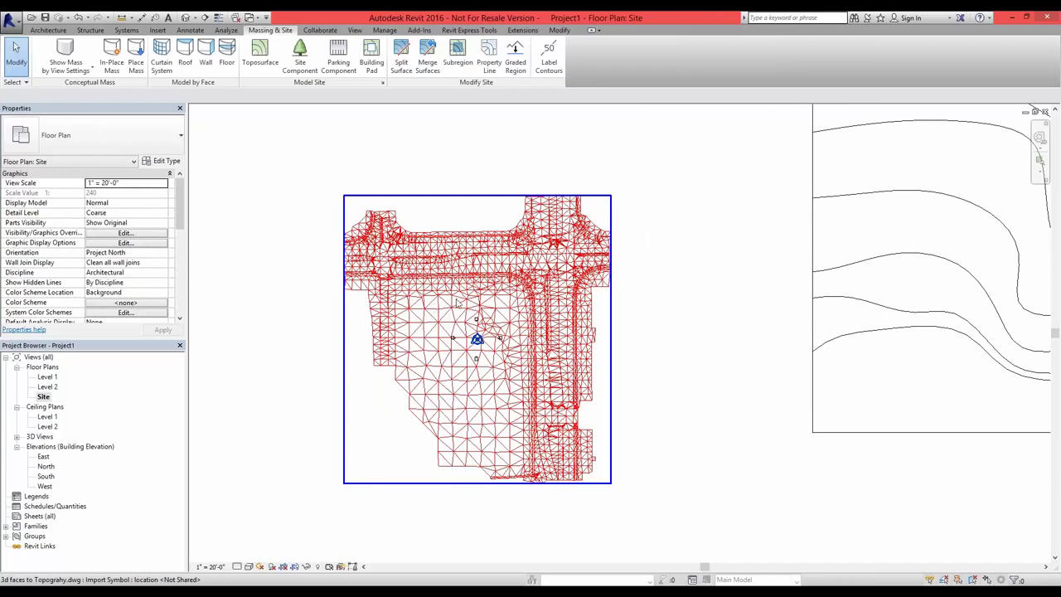
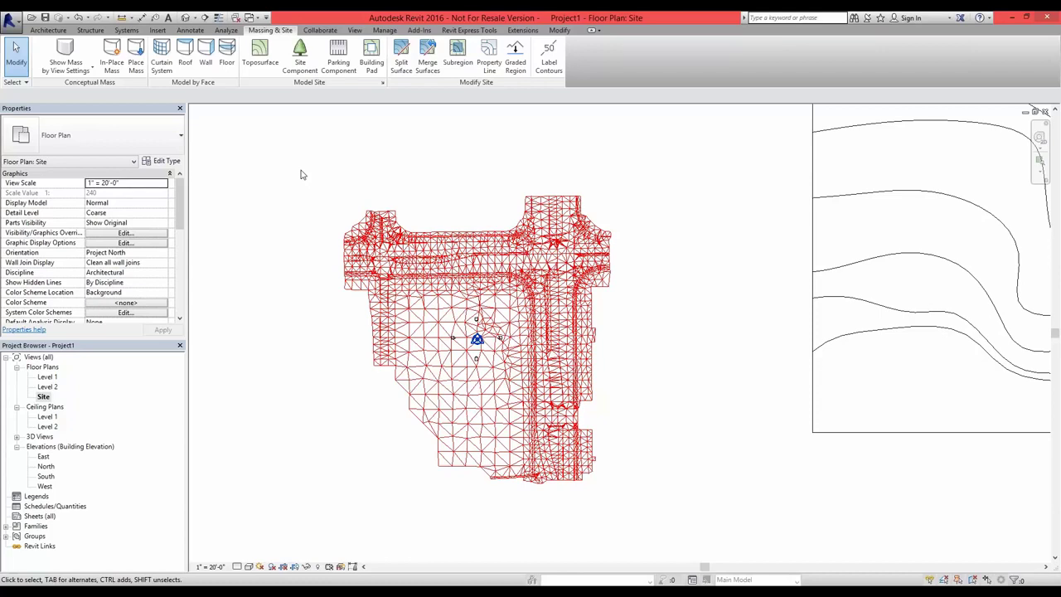
pyautogui.scroll(-8, 530, 304)
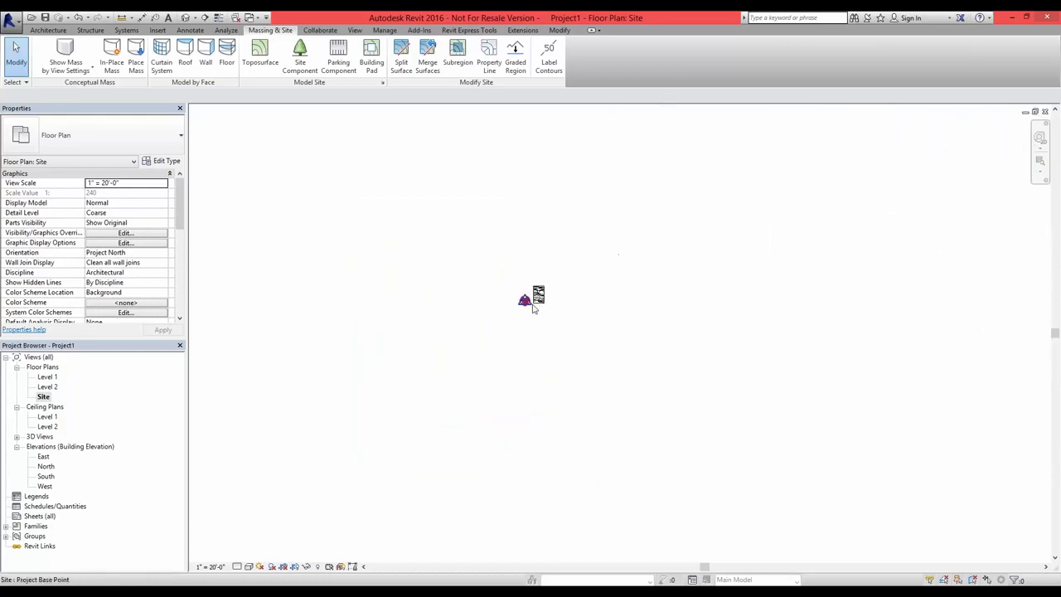
pyautogui.scroll(-3, 584, 317)
pyautogui.moveTo(589, 319); pyautogui.dragTo(485, 388, button='middle')
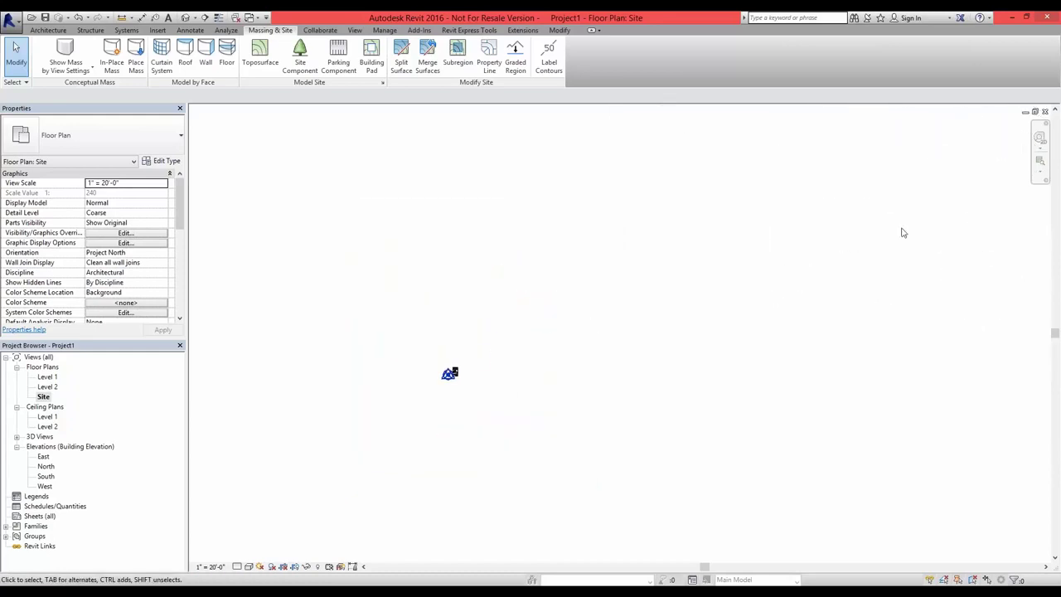
pyautogui.moveTo(895, 114); pyautogui.dragTo(988, 210)
pyautogui.scroll(5, 442, 381)
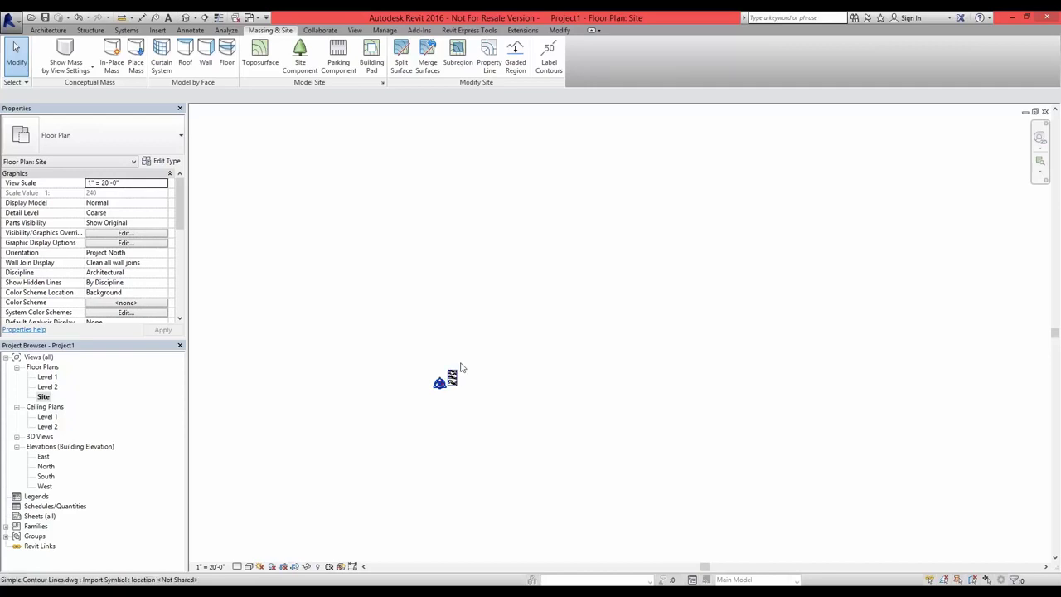
pyautogui.scroll(2, 442, 381)
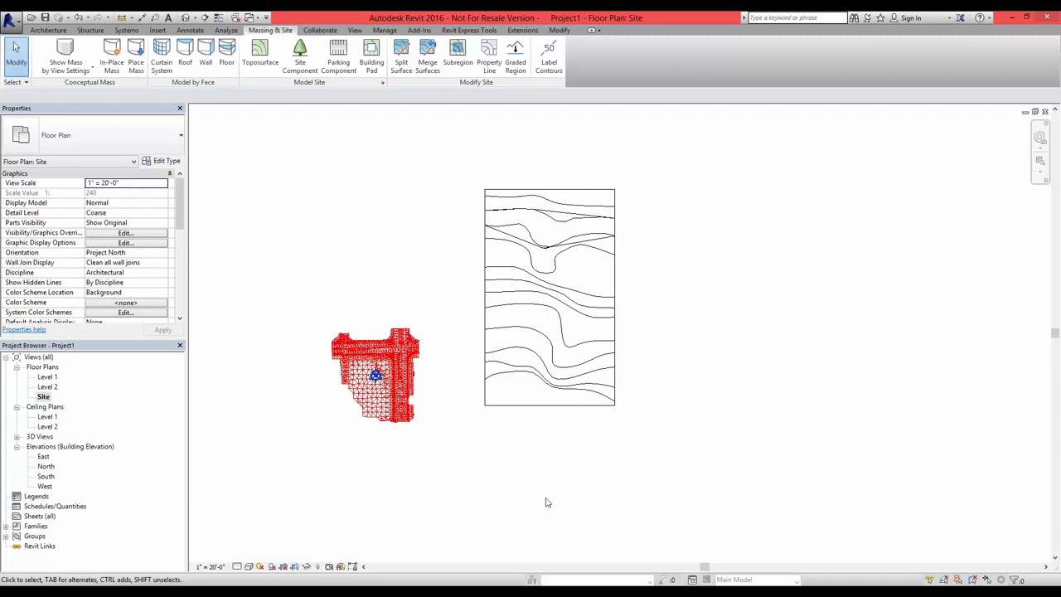
pyautogui.rightClick(733, 396)
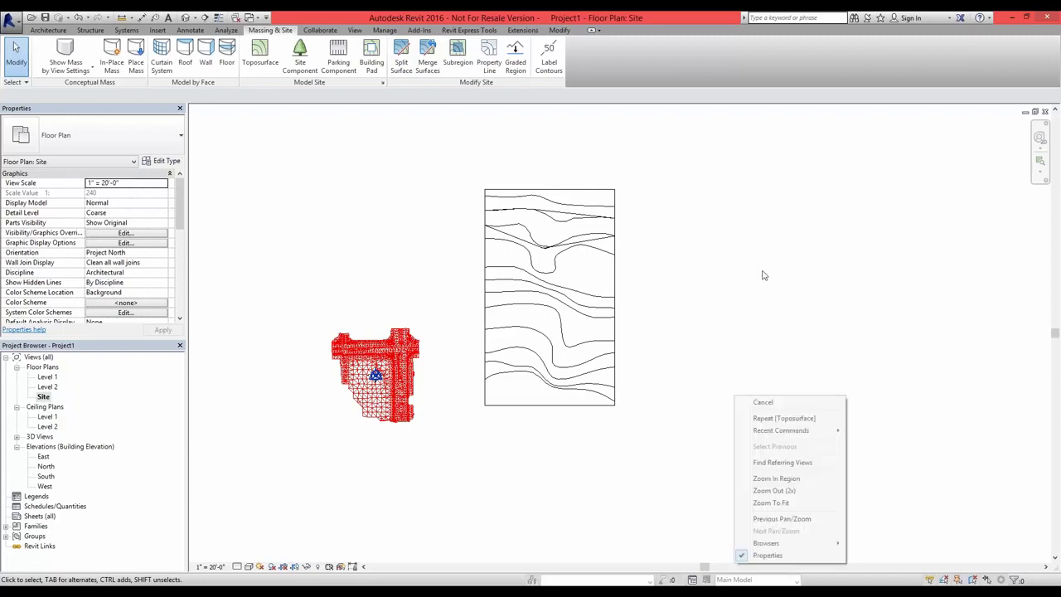
pyautogui.click(718, 292)
pyautogui.scroll(-1, 670, 318)
pyautogui.scroll(1, 596, 345)
pyautogui.moveTo(588, 345); pyautogui.dragTo(653, 390, button='middle')
pyautogui.scroll(1, 691, 360)
pyautogui.scroll(-1, 683, 358)
pyautogui.scroll(1, 660, 398)
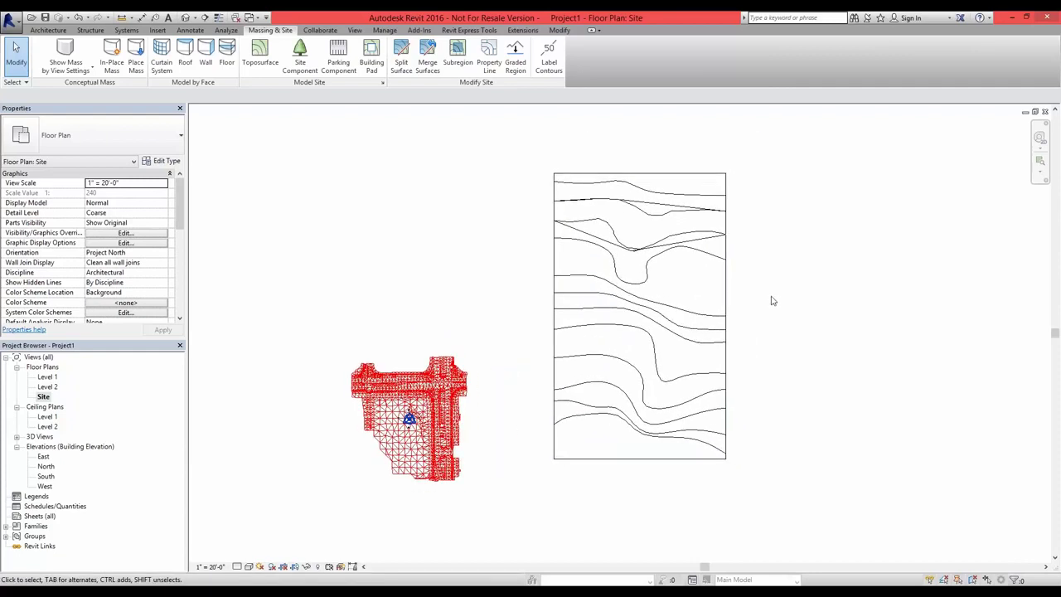